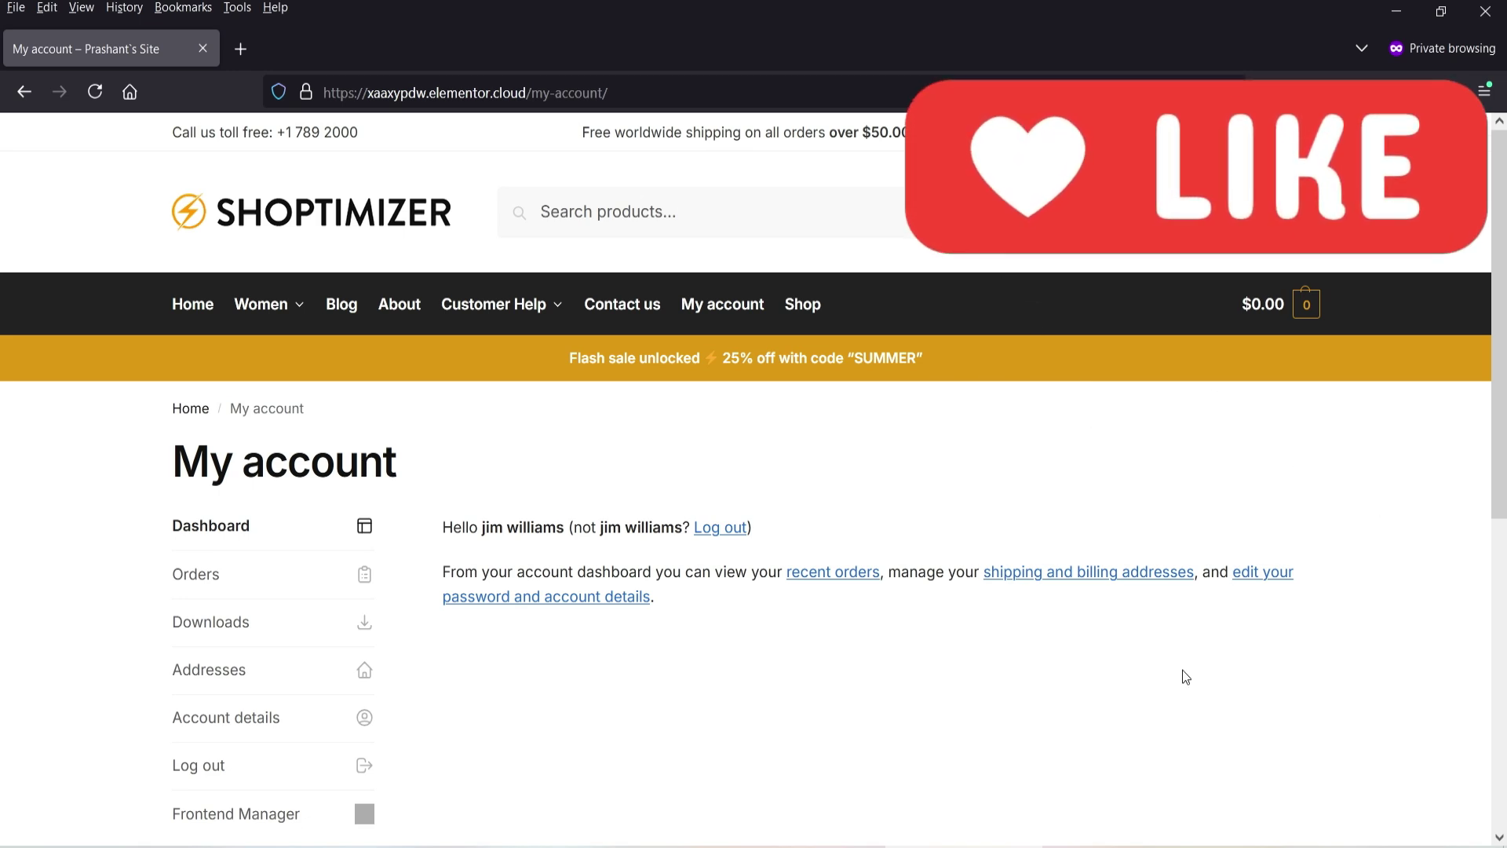
Follow the Frontend Manager link in the My account navigation of the Shoptimizer store.
click(267, 811)
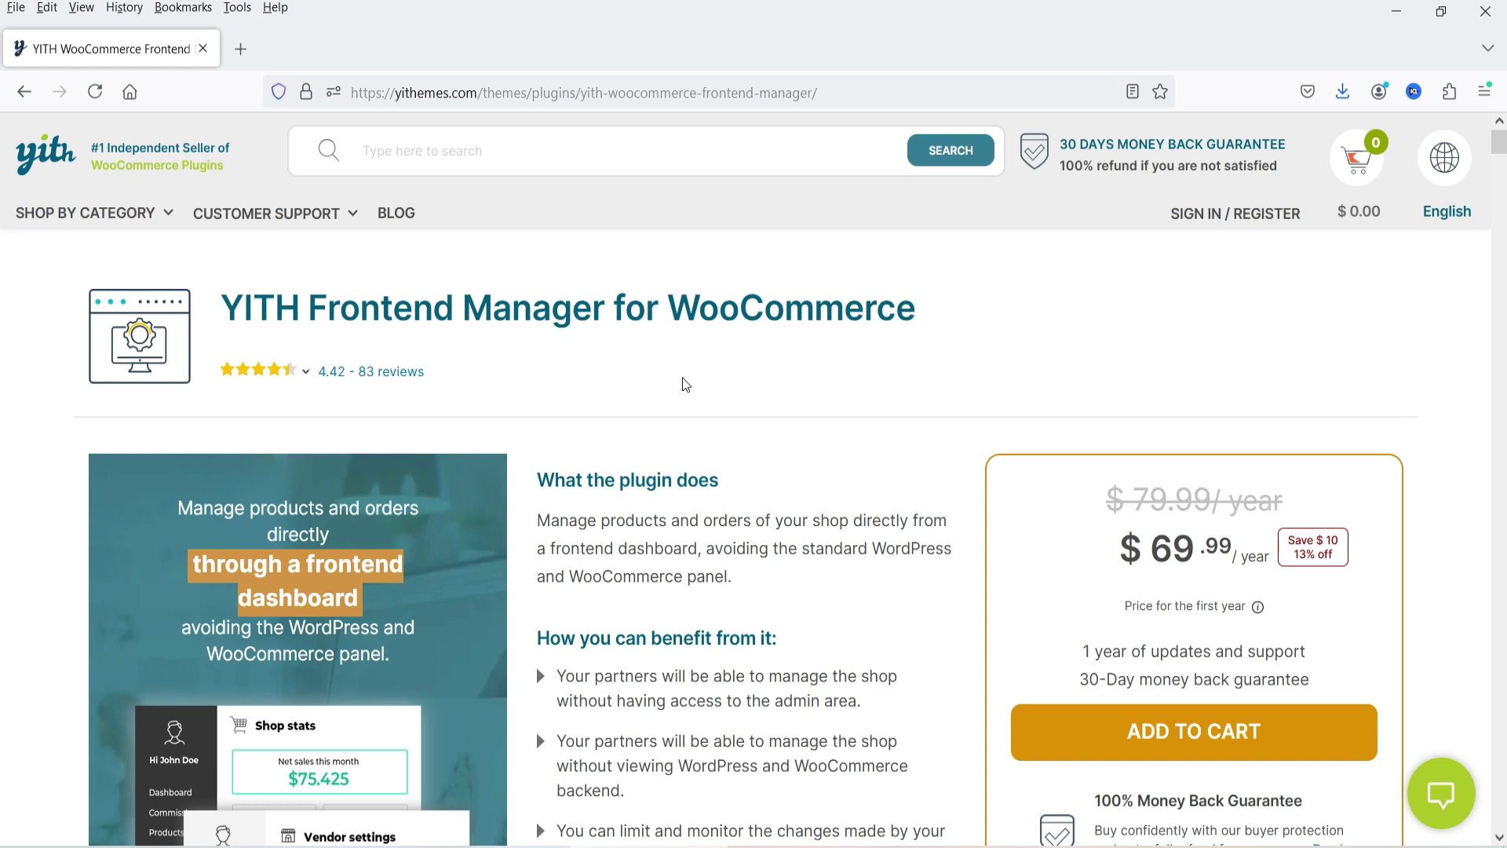
scroll(879, 345, down, 5)
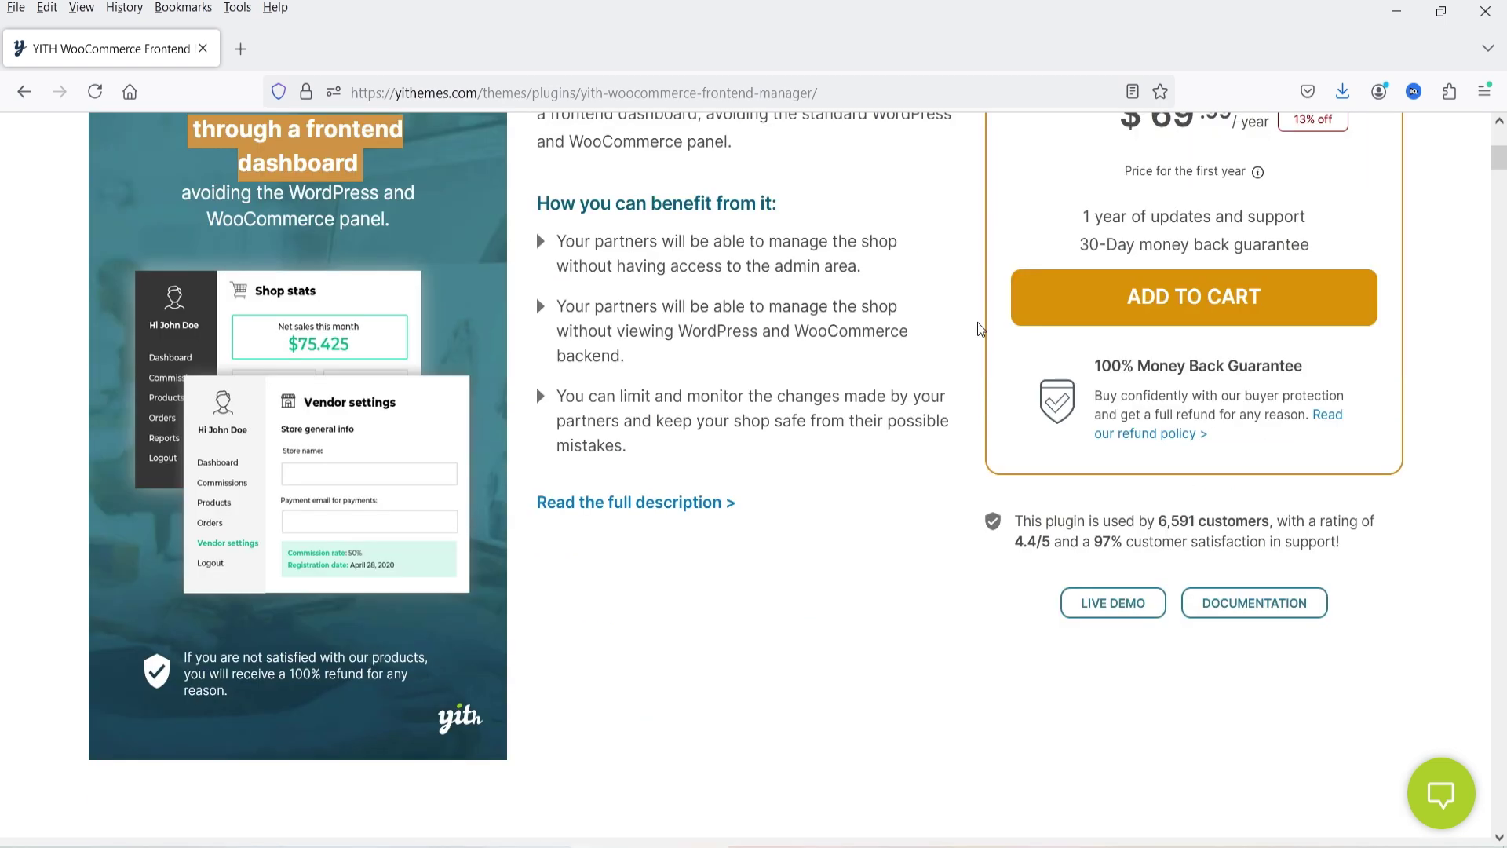
scroll(1131, 249, up, 5)
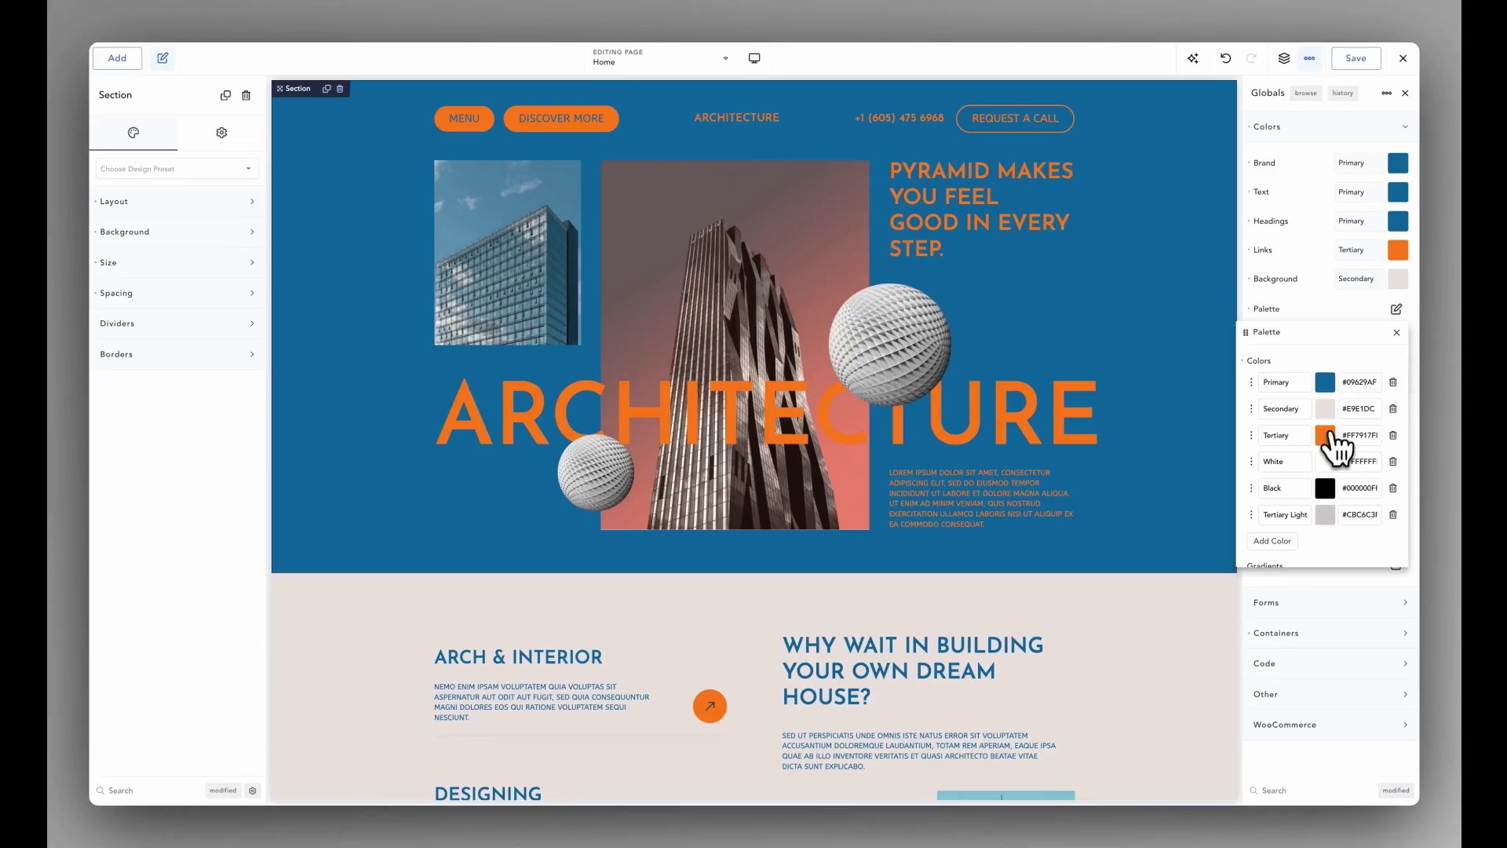
Recolour the tertiary palette colour and change the primary colour to #374650.
click(1248, 434)
drag(1324, 481, 1321, 505)
drag(1271, 458, 1096, 427)
click(1278, 386)
click(1282, 233)
drag(1322, 440, 1251, 528)
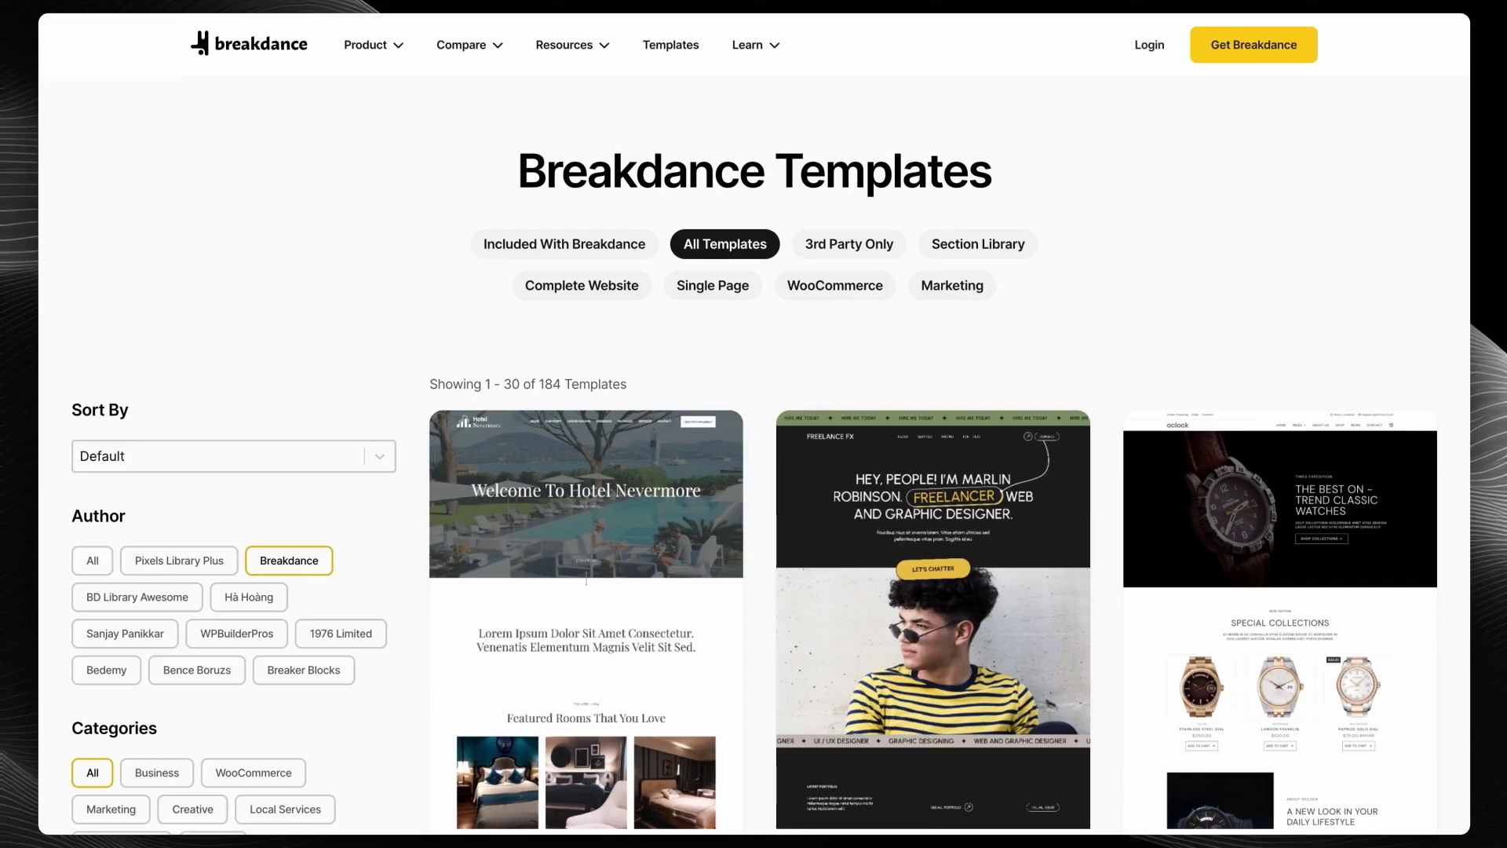
Give the form fields a bottom padding of 20.
scroll(754, 471, down, 1)
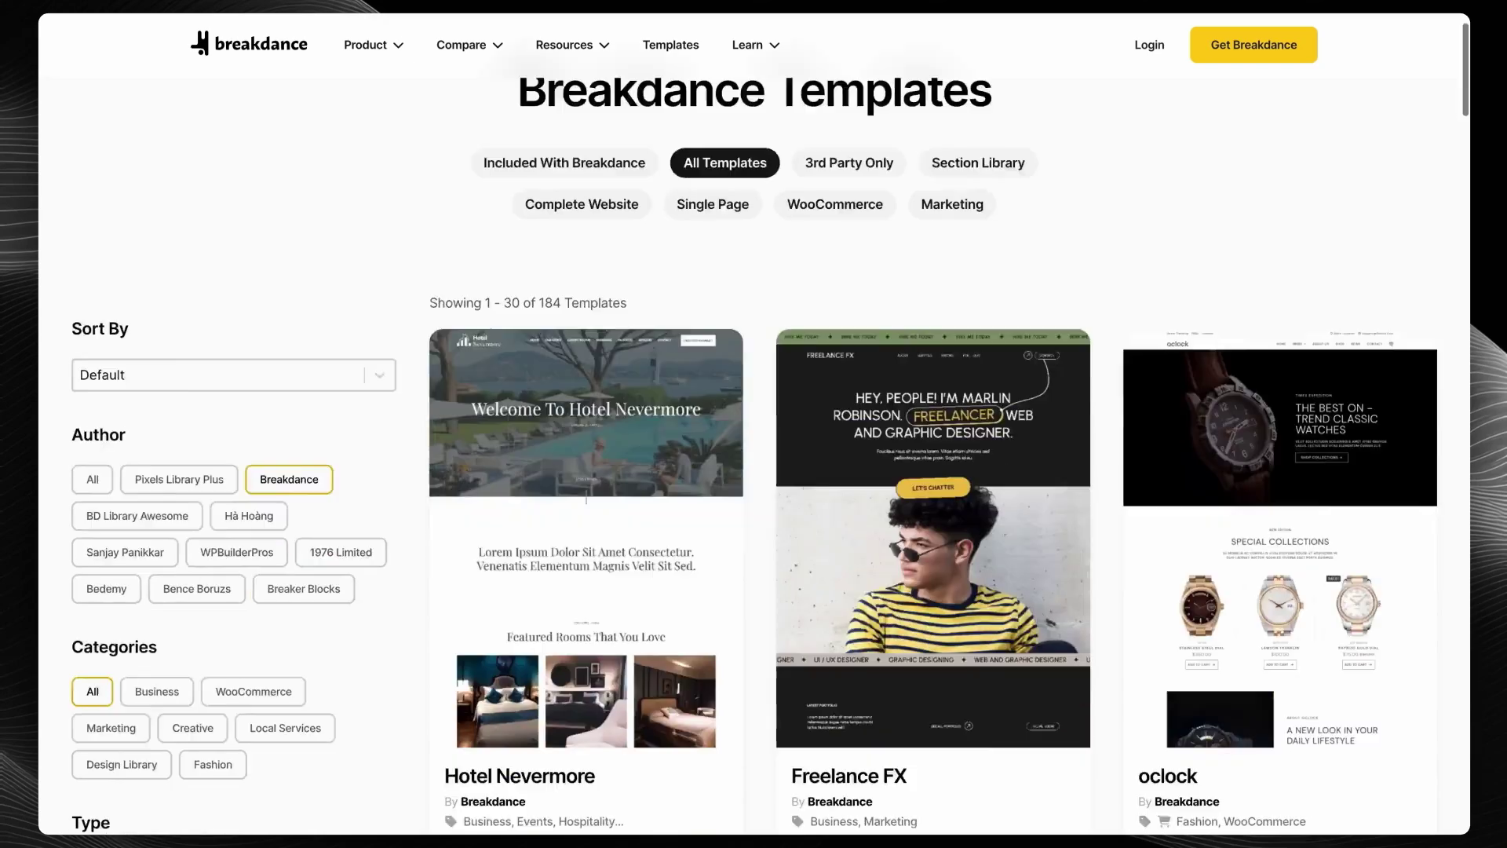
scroll(934, 424, down, 20)
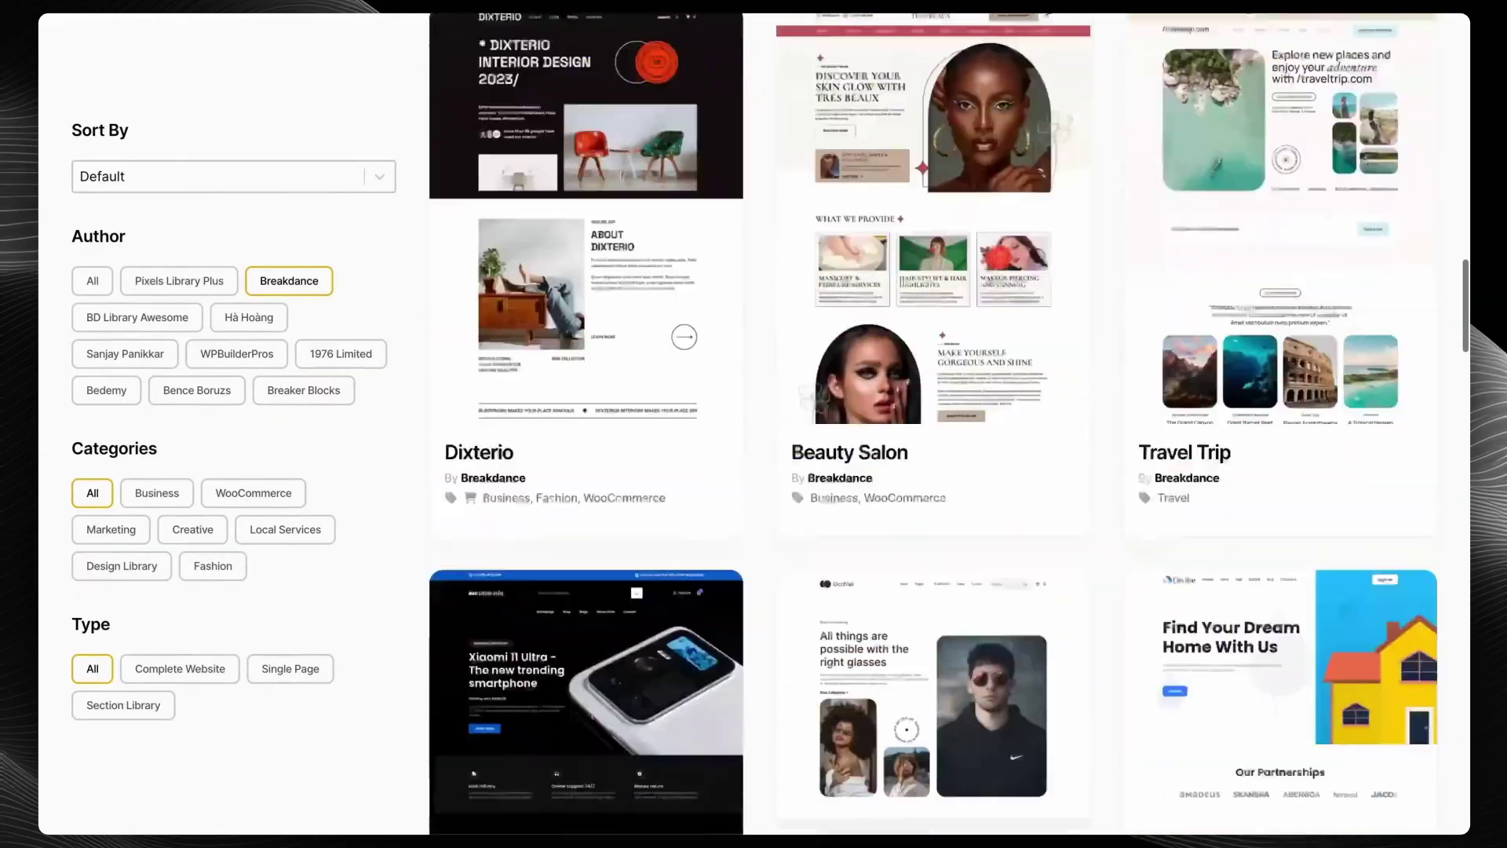
scroll(934, 423, down, 12)
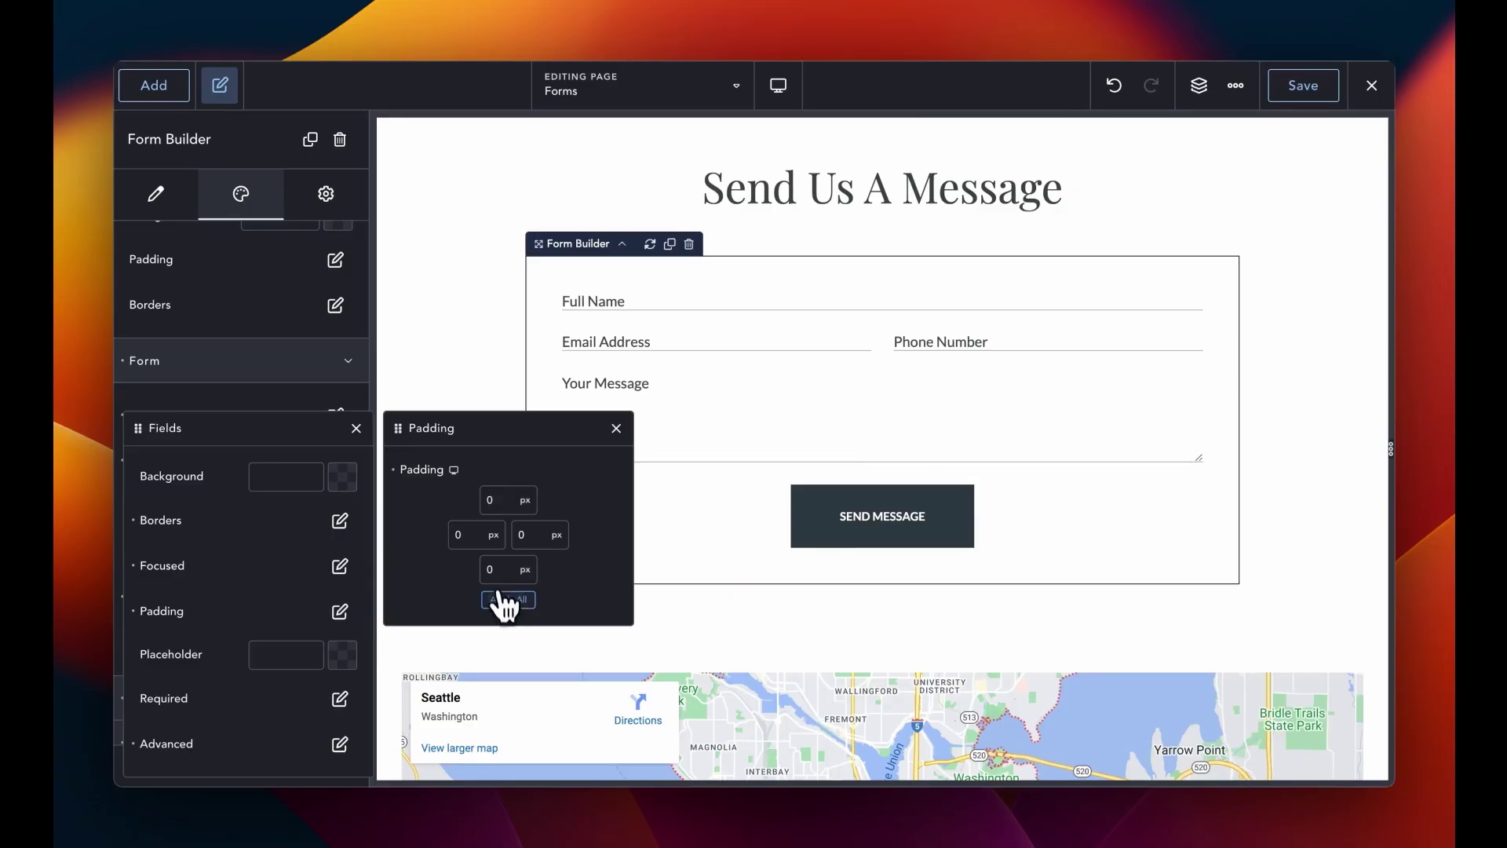
click(498, 569)
text(20)
click(616, 428)
click(658, 301)
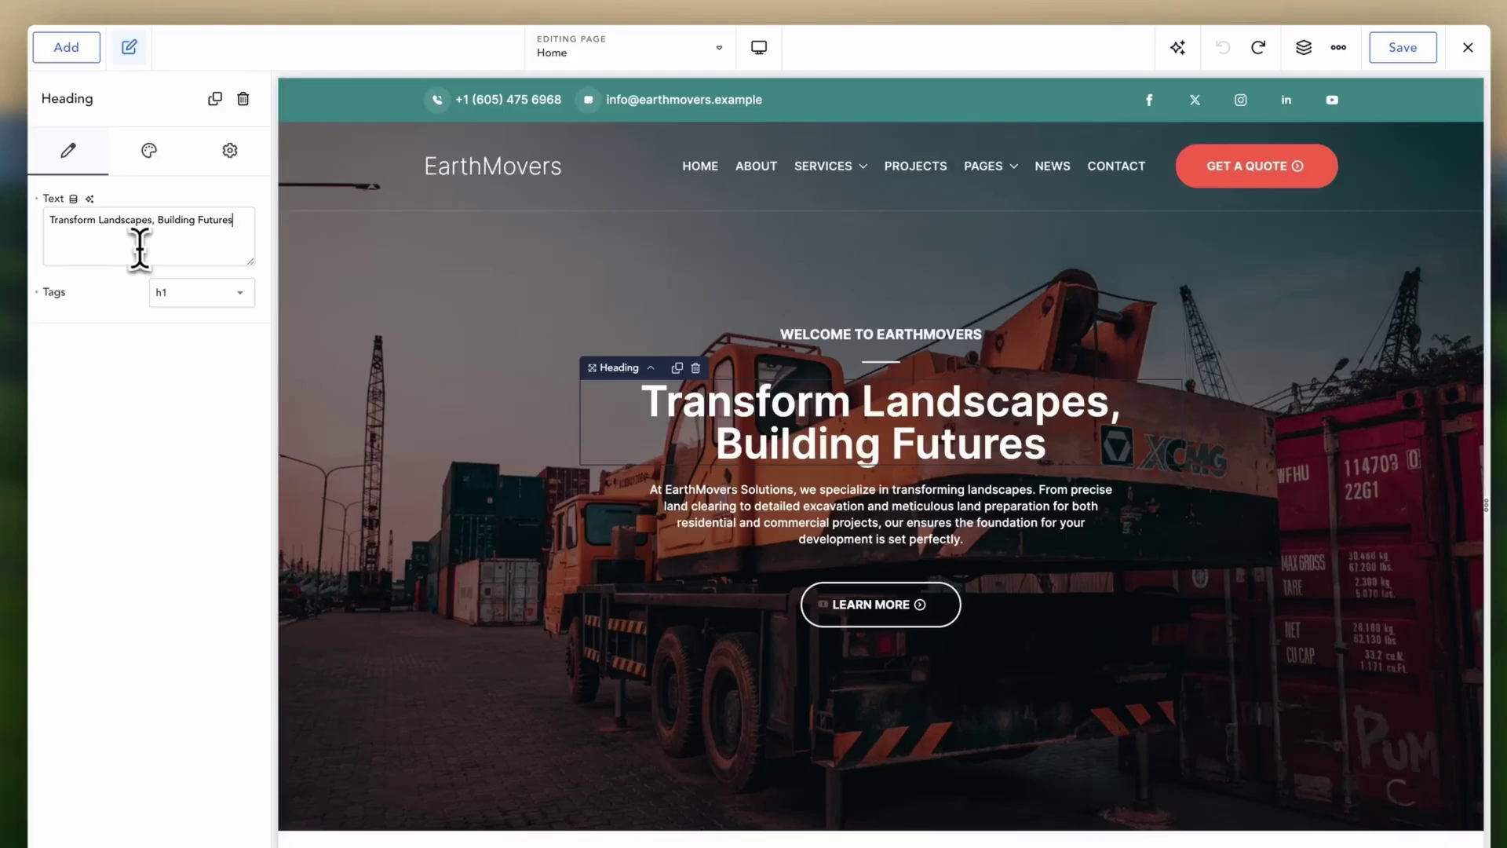
Rewrite the heading with Breakdance AI and insert the first generated variation.
click(90, 199)
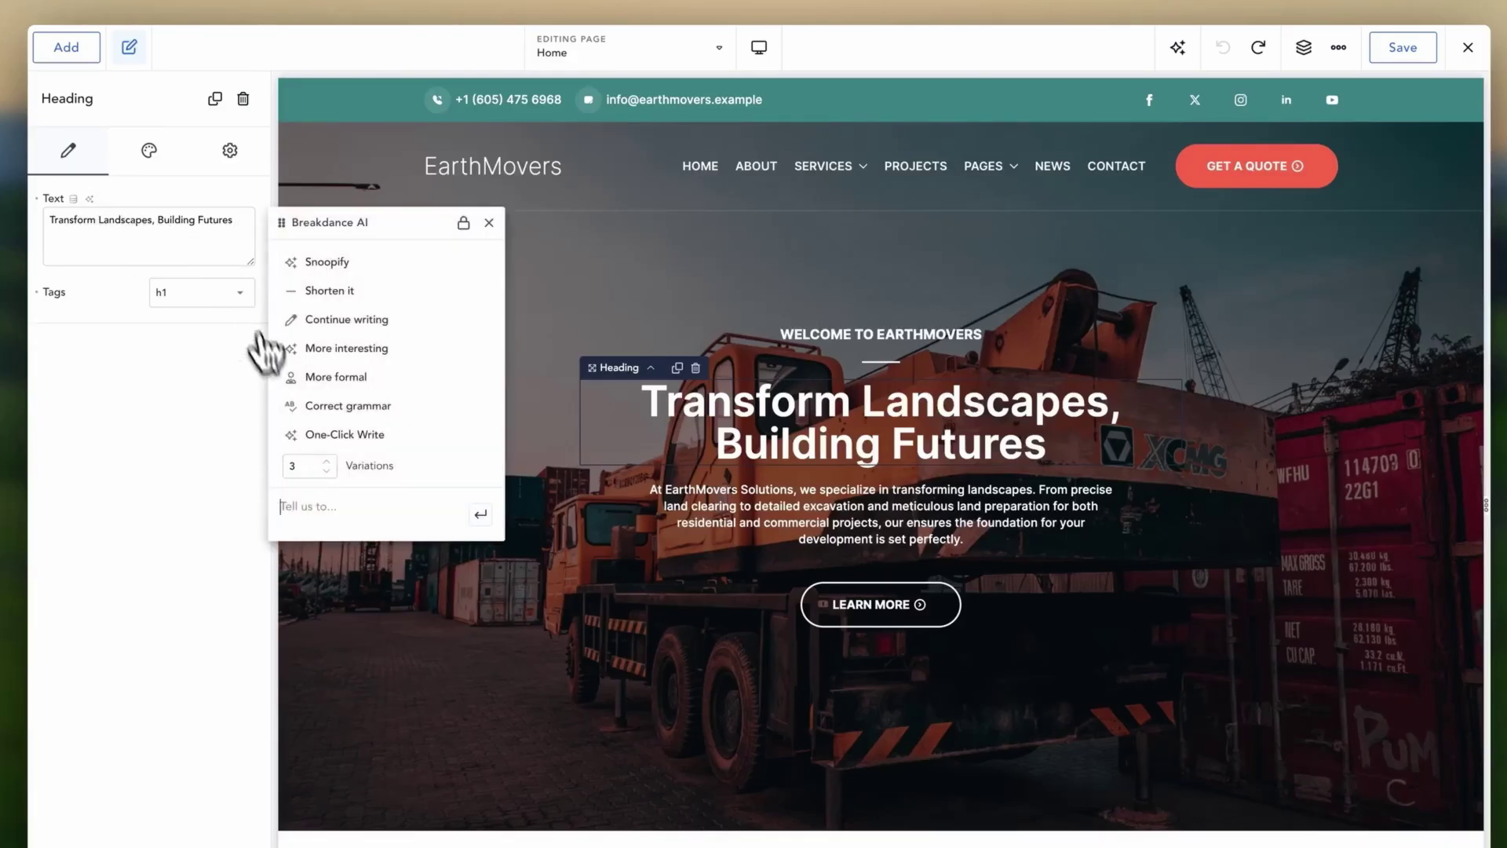
click(296, 434)
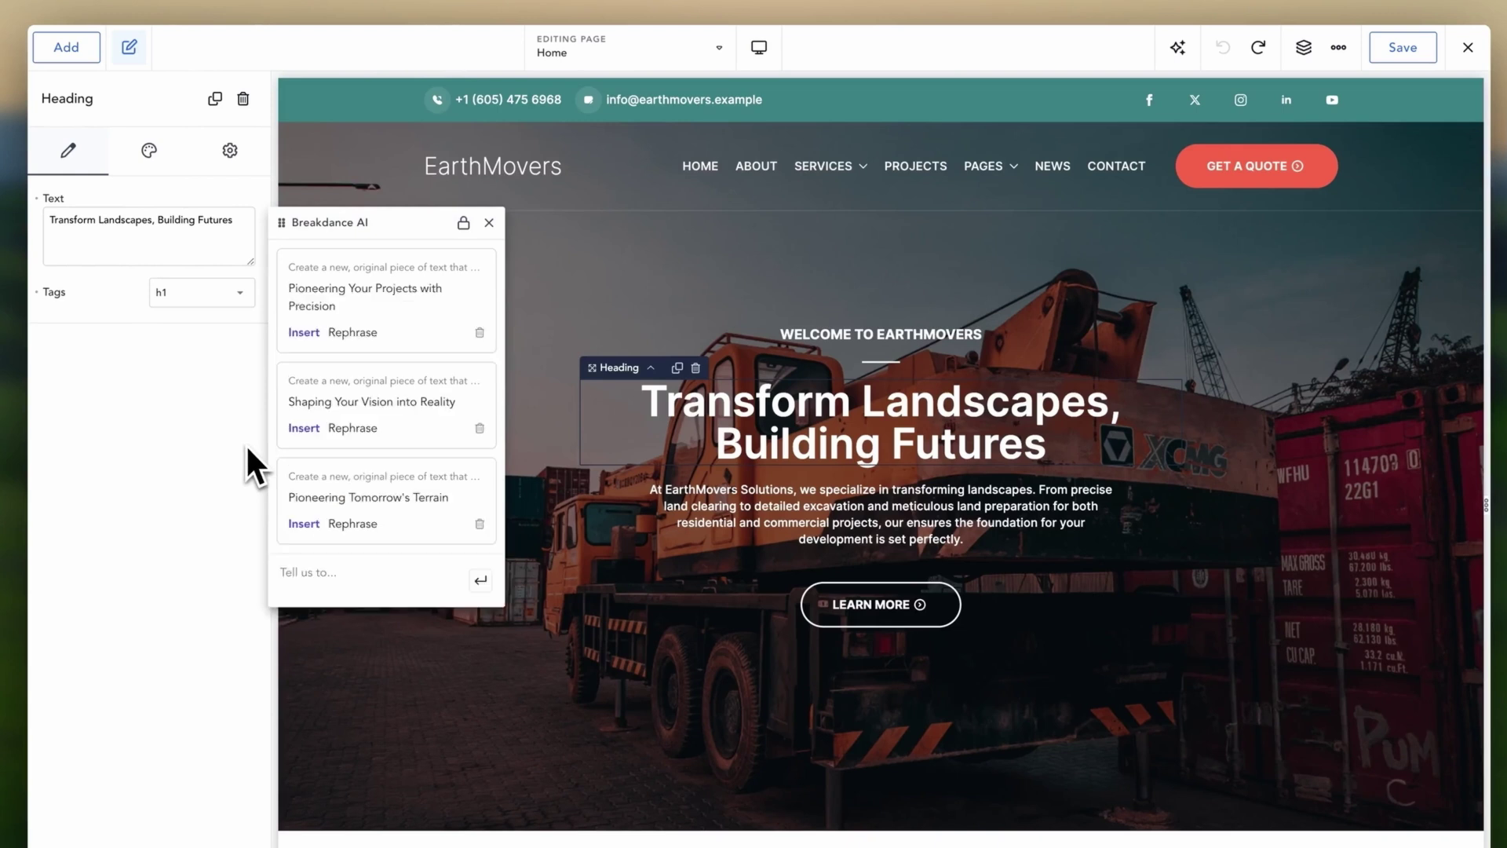
click(306, 337)
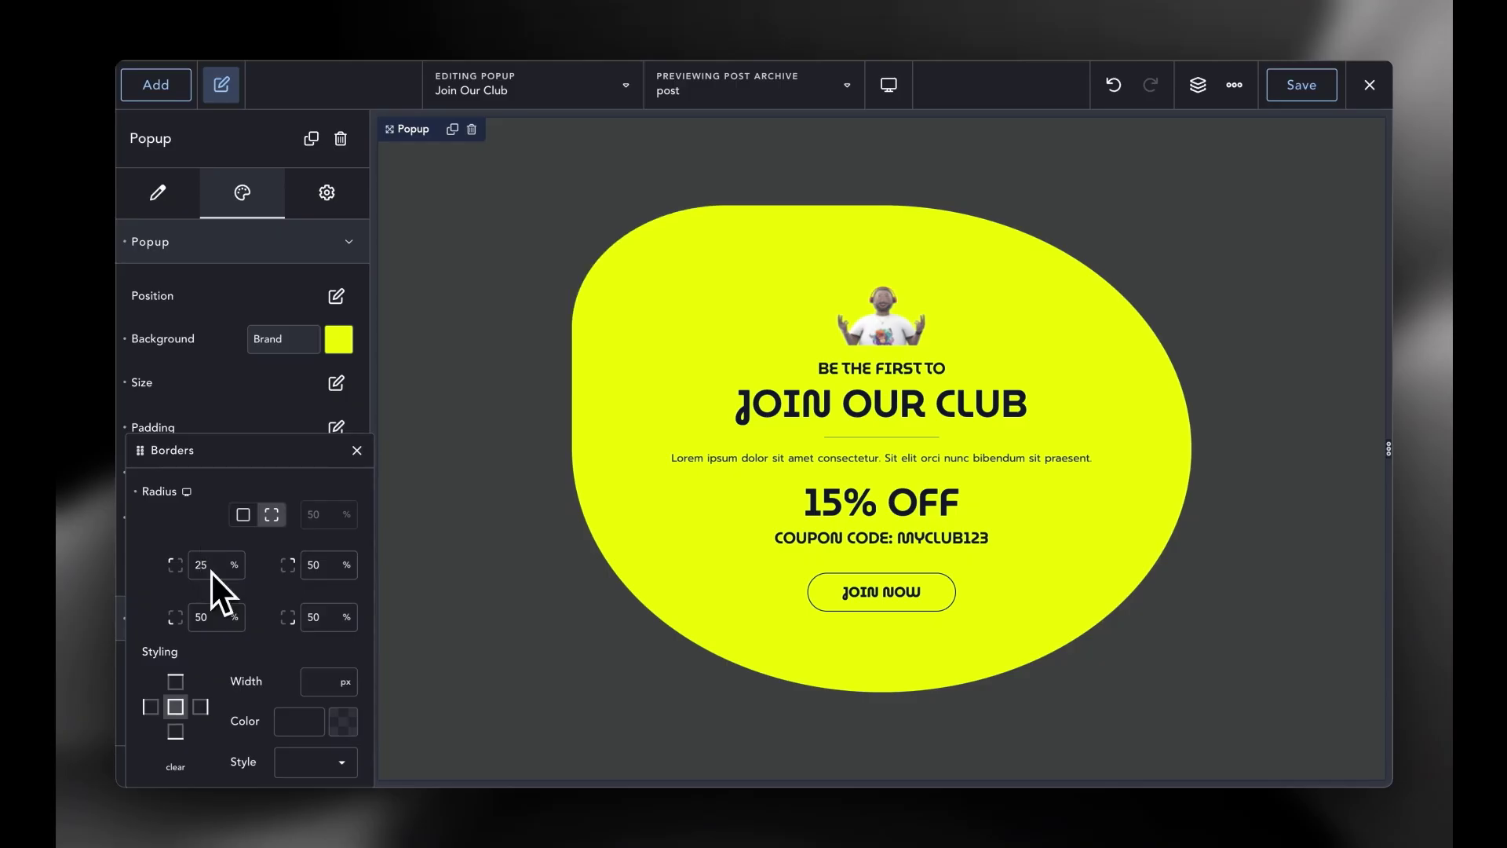
Set the popup's bottom-right corner radius to 25 and its entrance animation to Zoom In.
double_click(306, 616)
text(25)
click(356, 450)
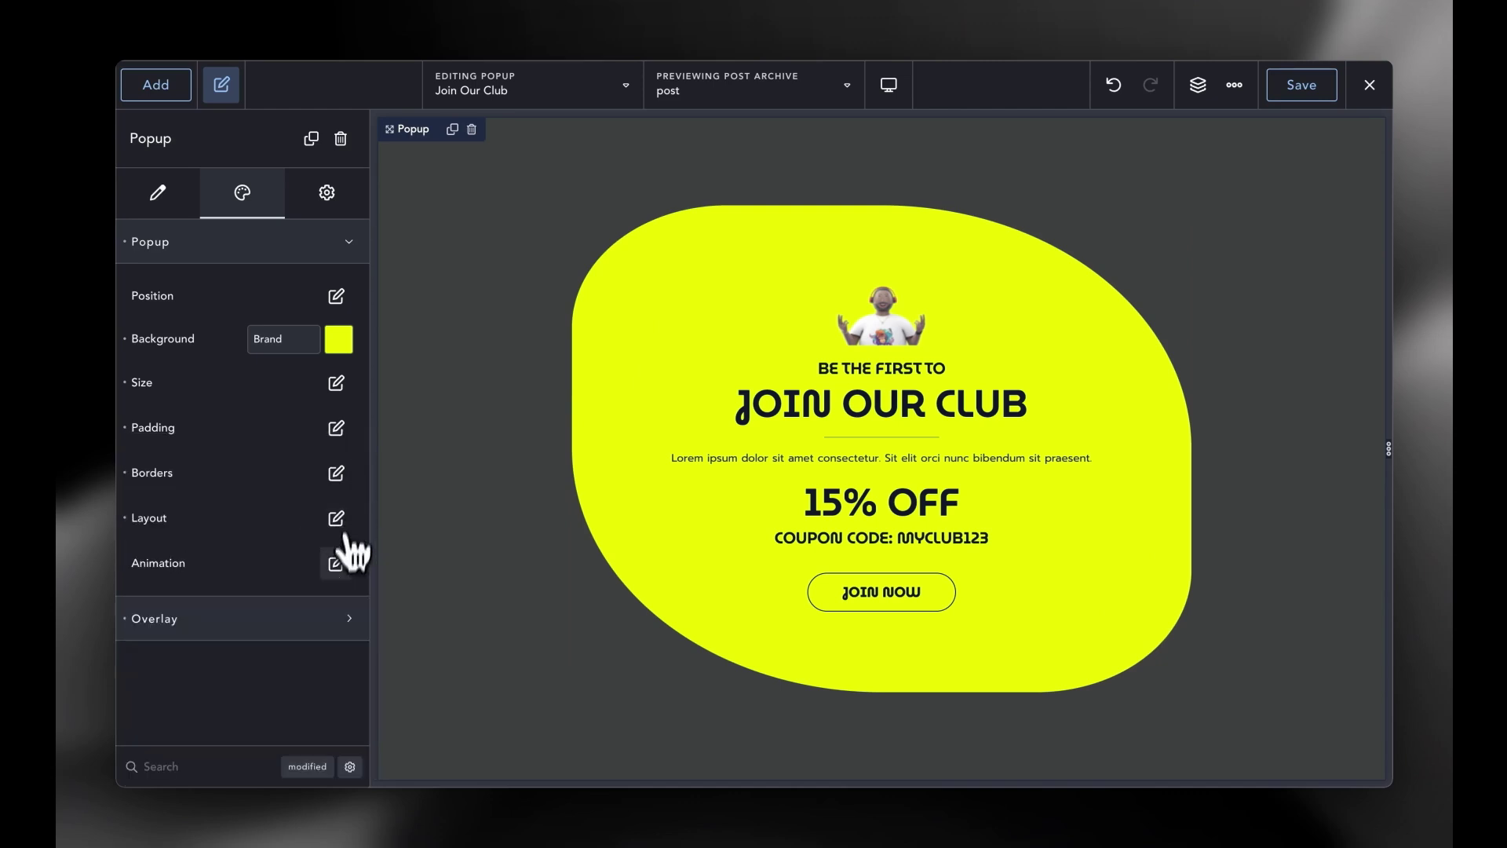
click(336, 563)
click(339, 645)
click(322, 700)
scroll(318, 710, down, 3)
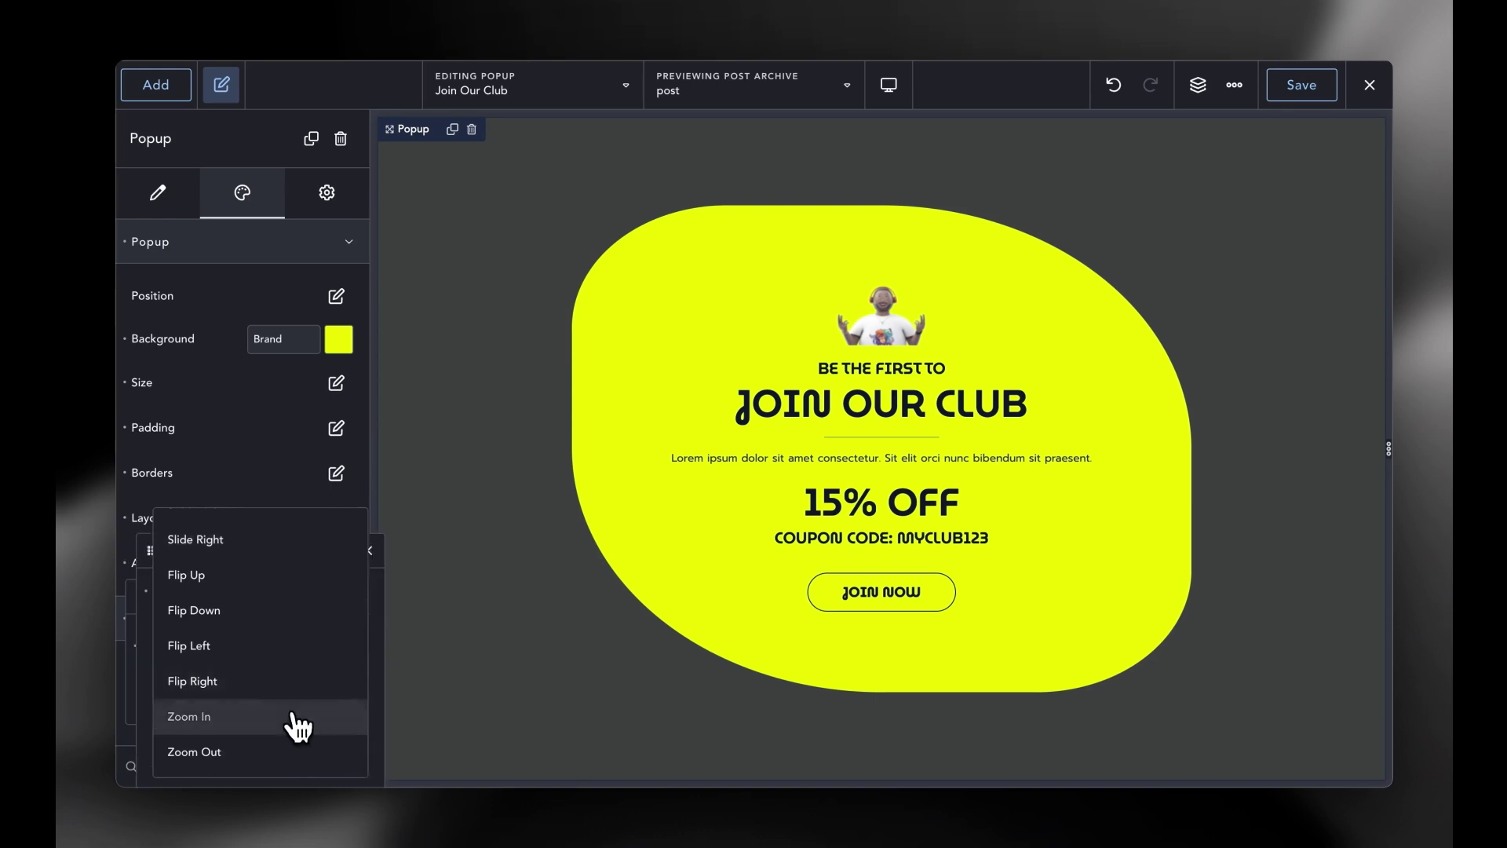
click(297, 718)
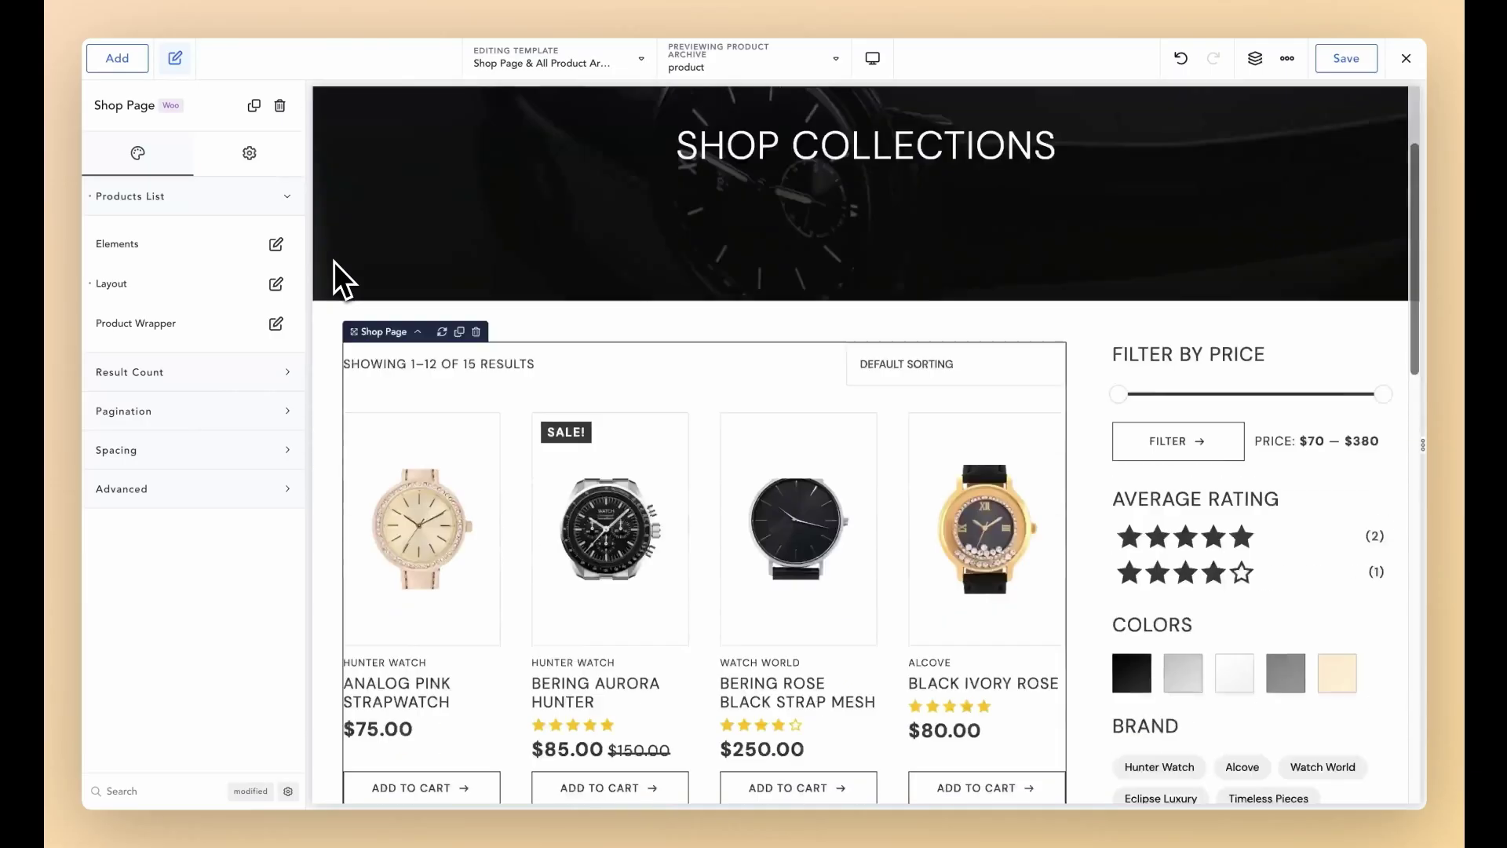
Reduce the product list from 4 to 3 products per row.
scroll(336, 271, down, 10)
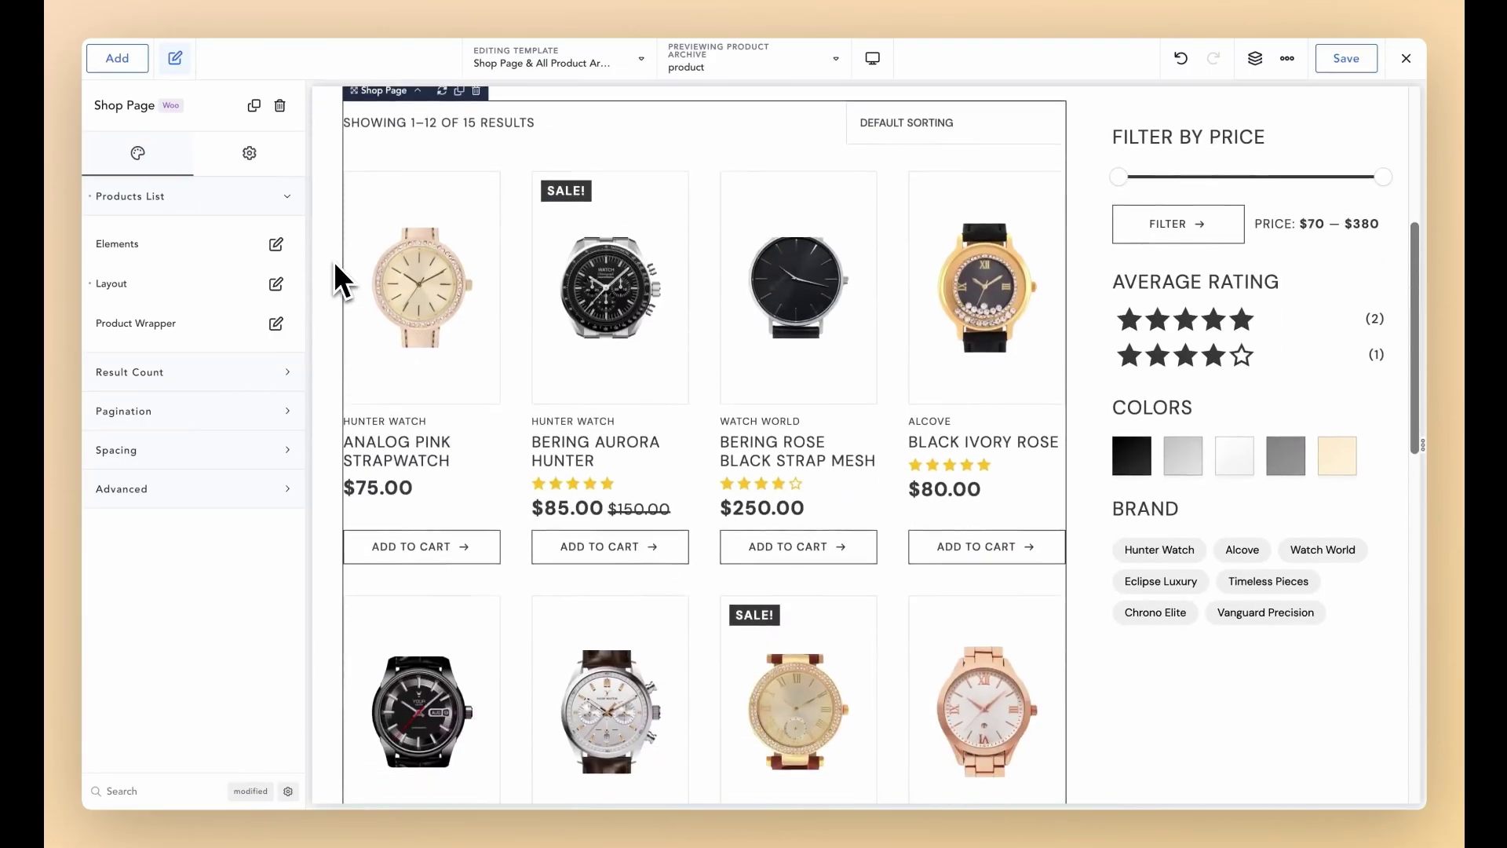
click(275, 283)
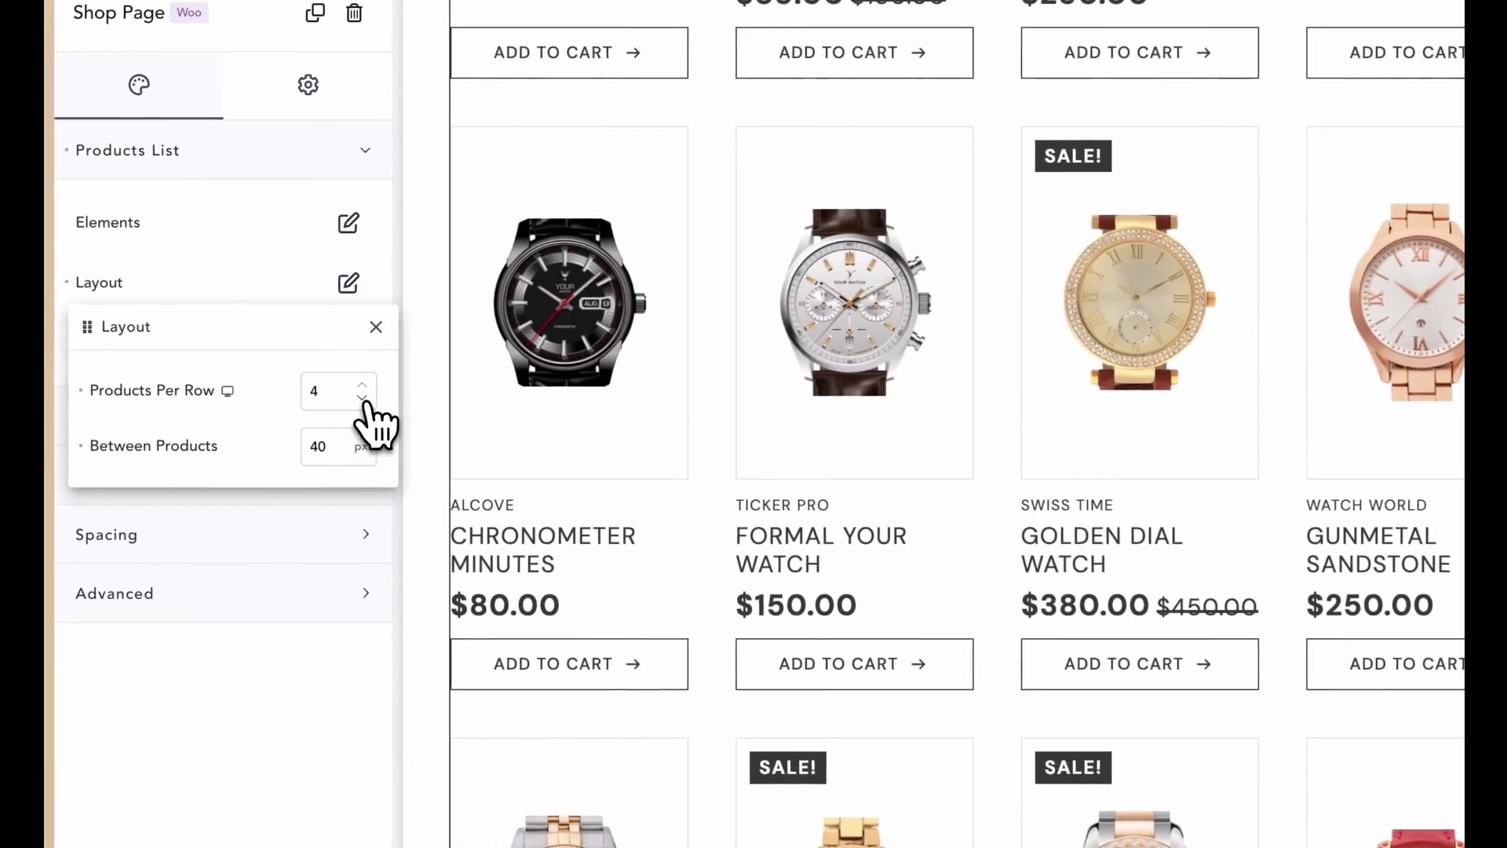
click(363, 398)
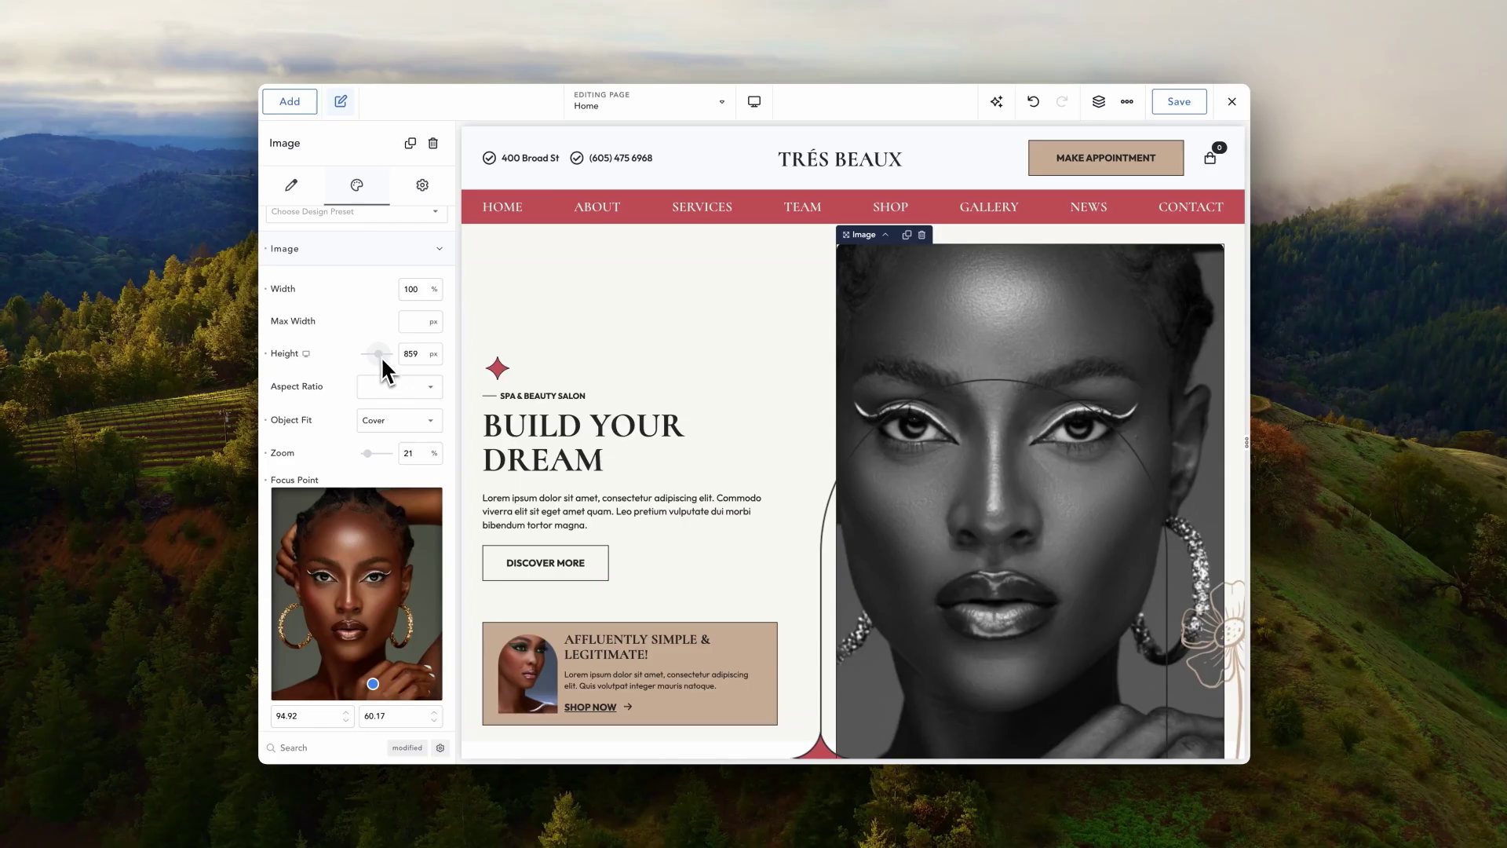
Shorten the image, remove its grayscale filter and round its top into an arch.
drag(379, 356, 347, 350)
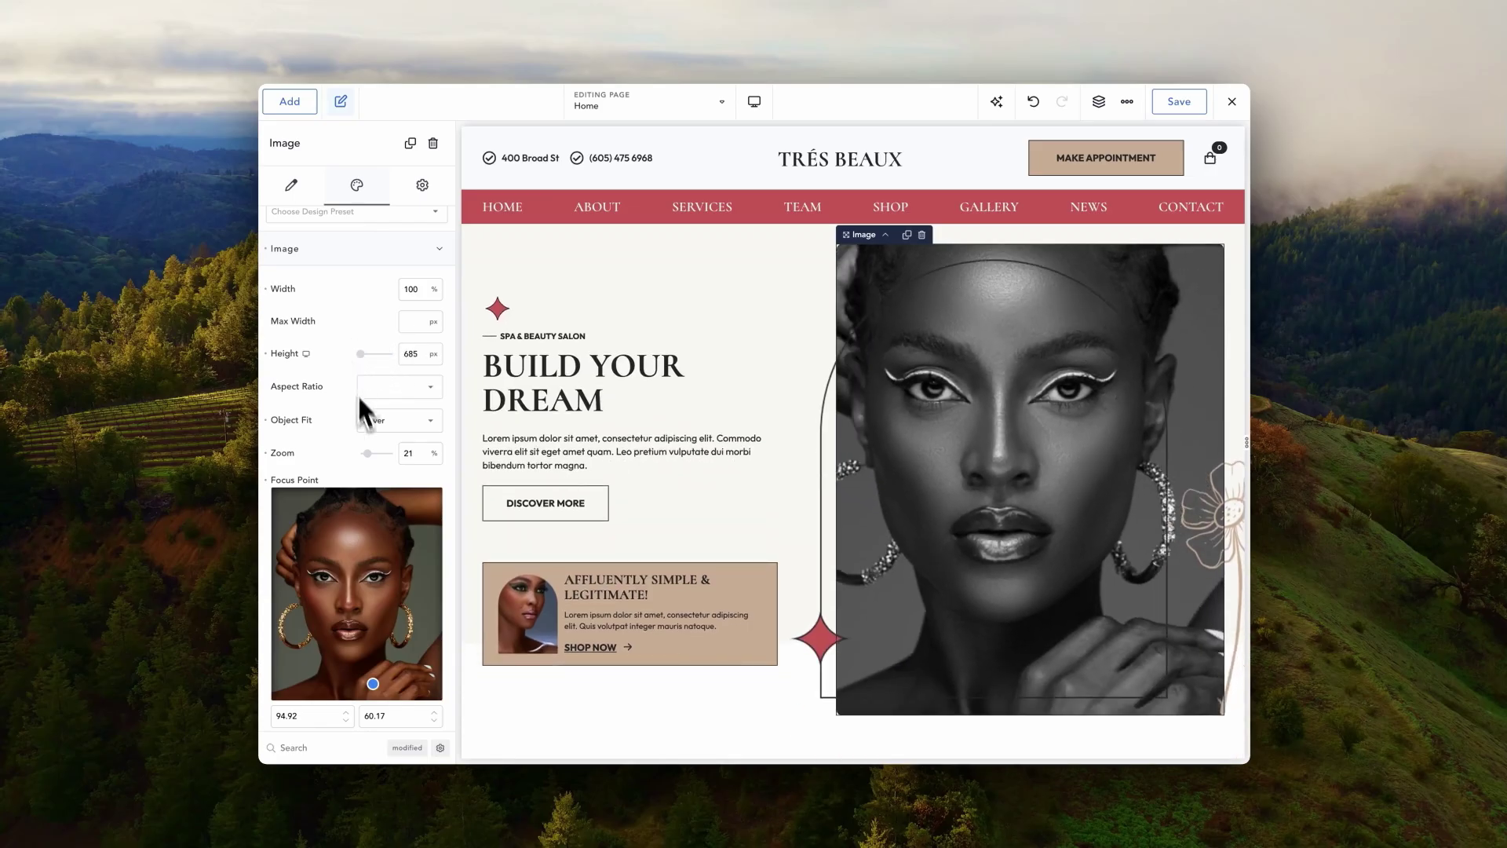
drag(369, 455, 331, 456)
scroll(360, 493, down, 5)
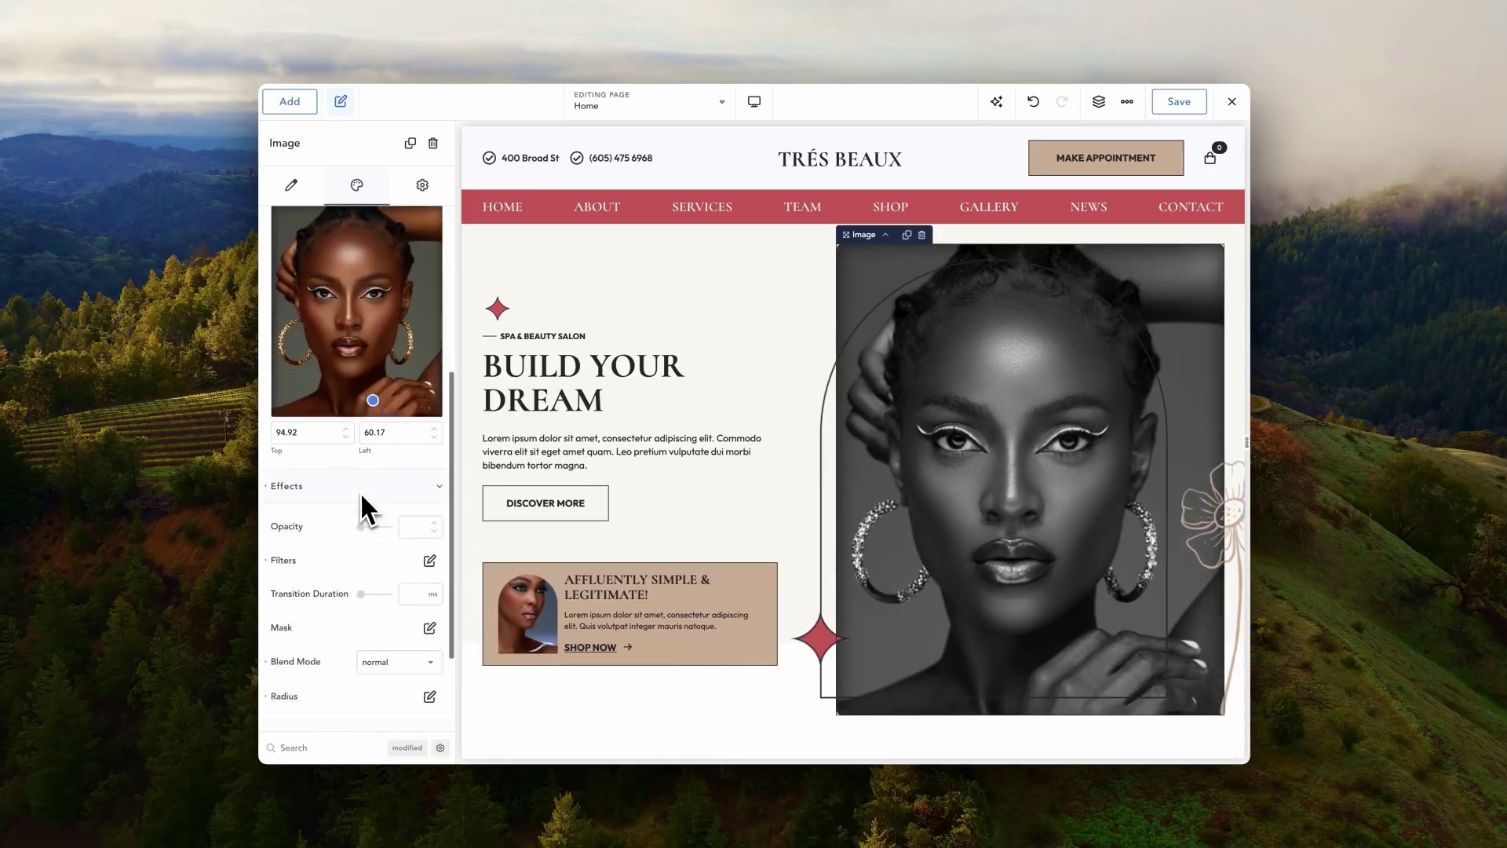
click(267, 504)
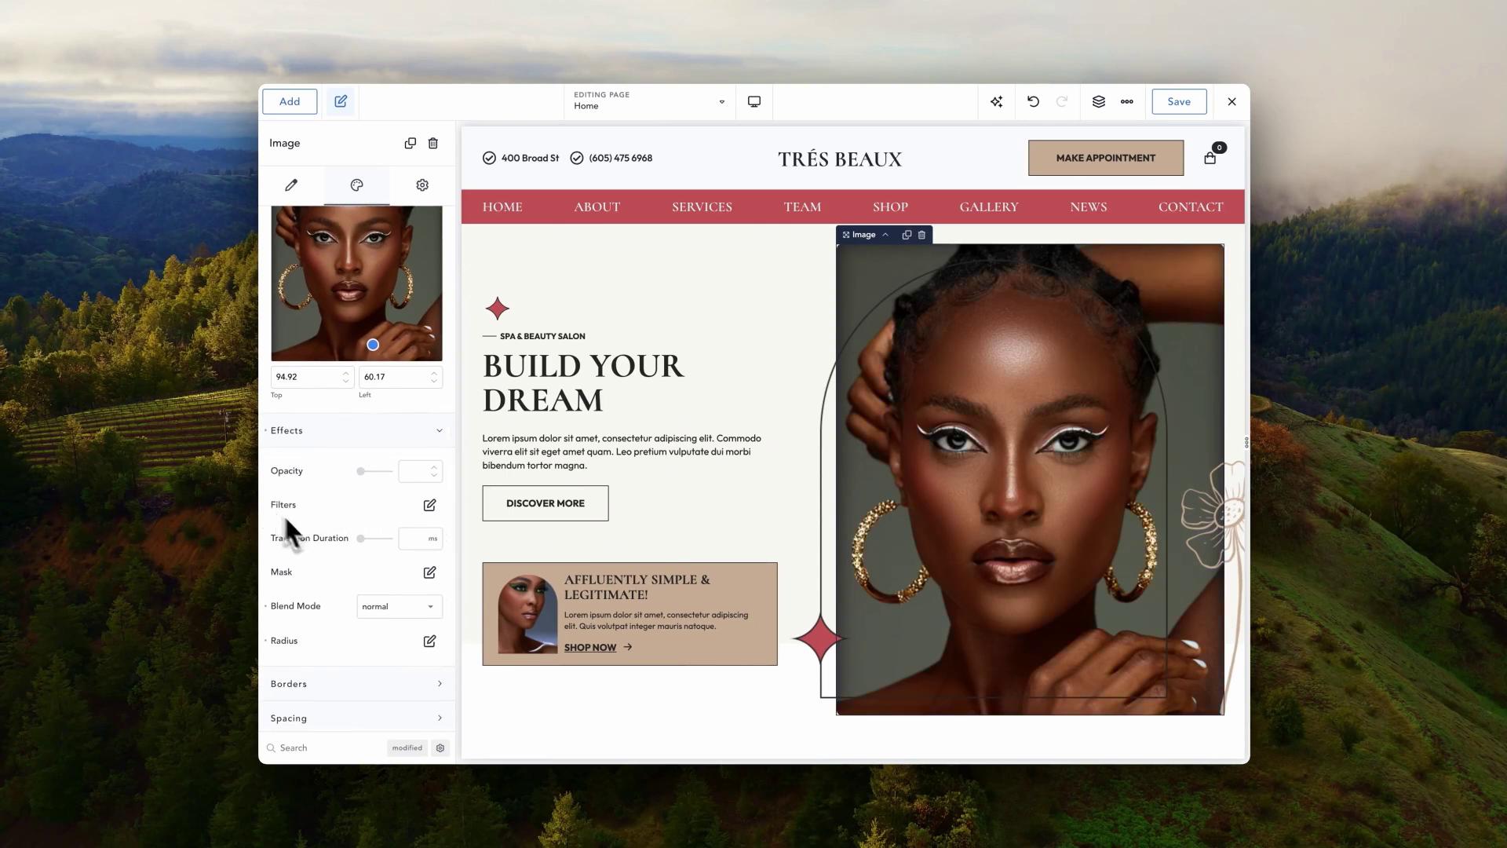
click(428, 640)
drag(369, 705, 403, 704)
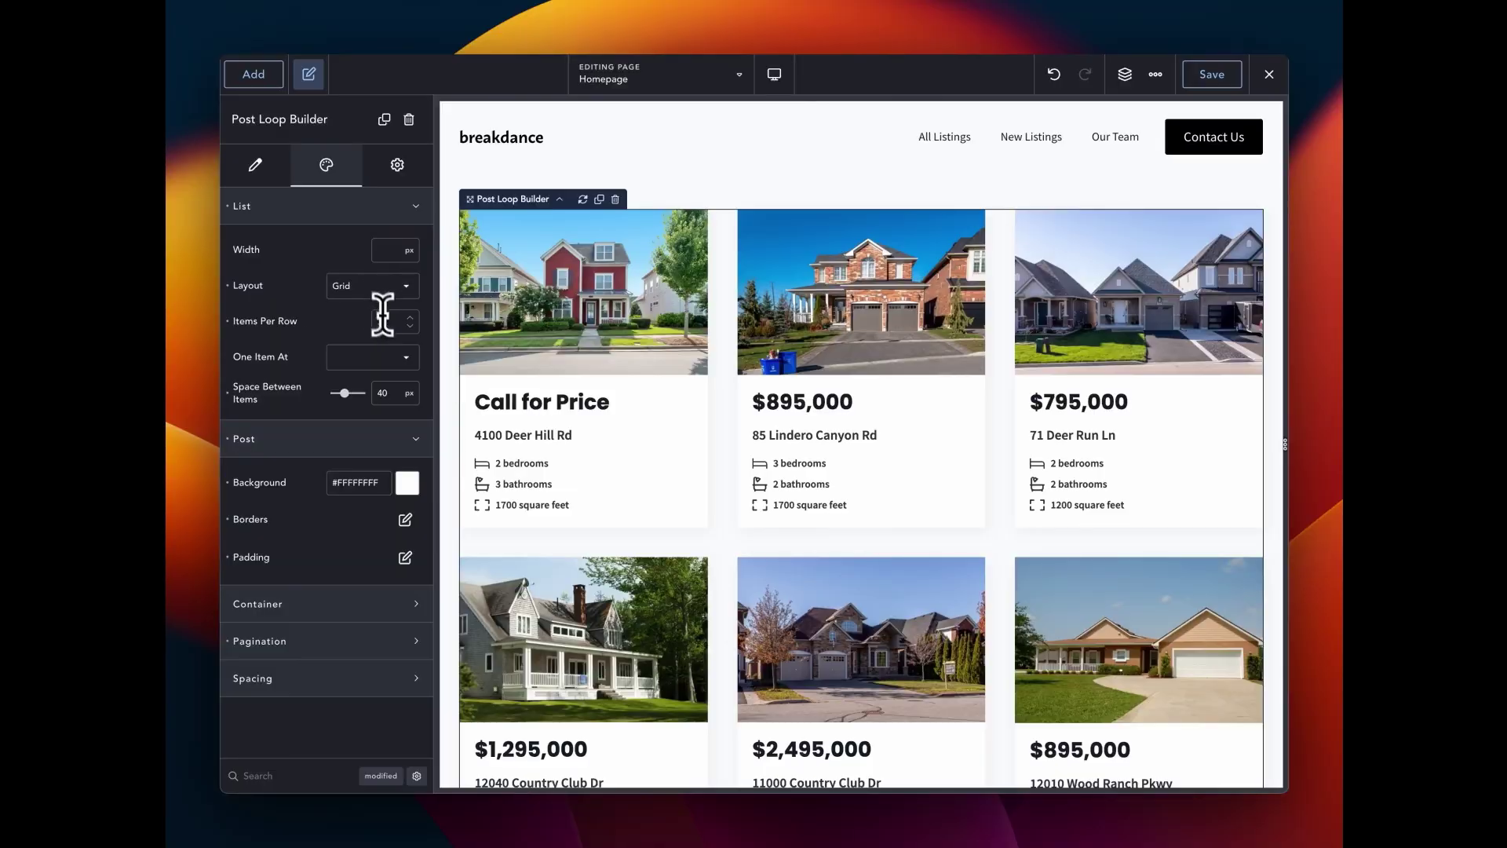
Keep listings at three per row and switch the Post Loop layout from grid to Slider.
click(382, 320)
text(2)
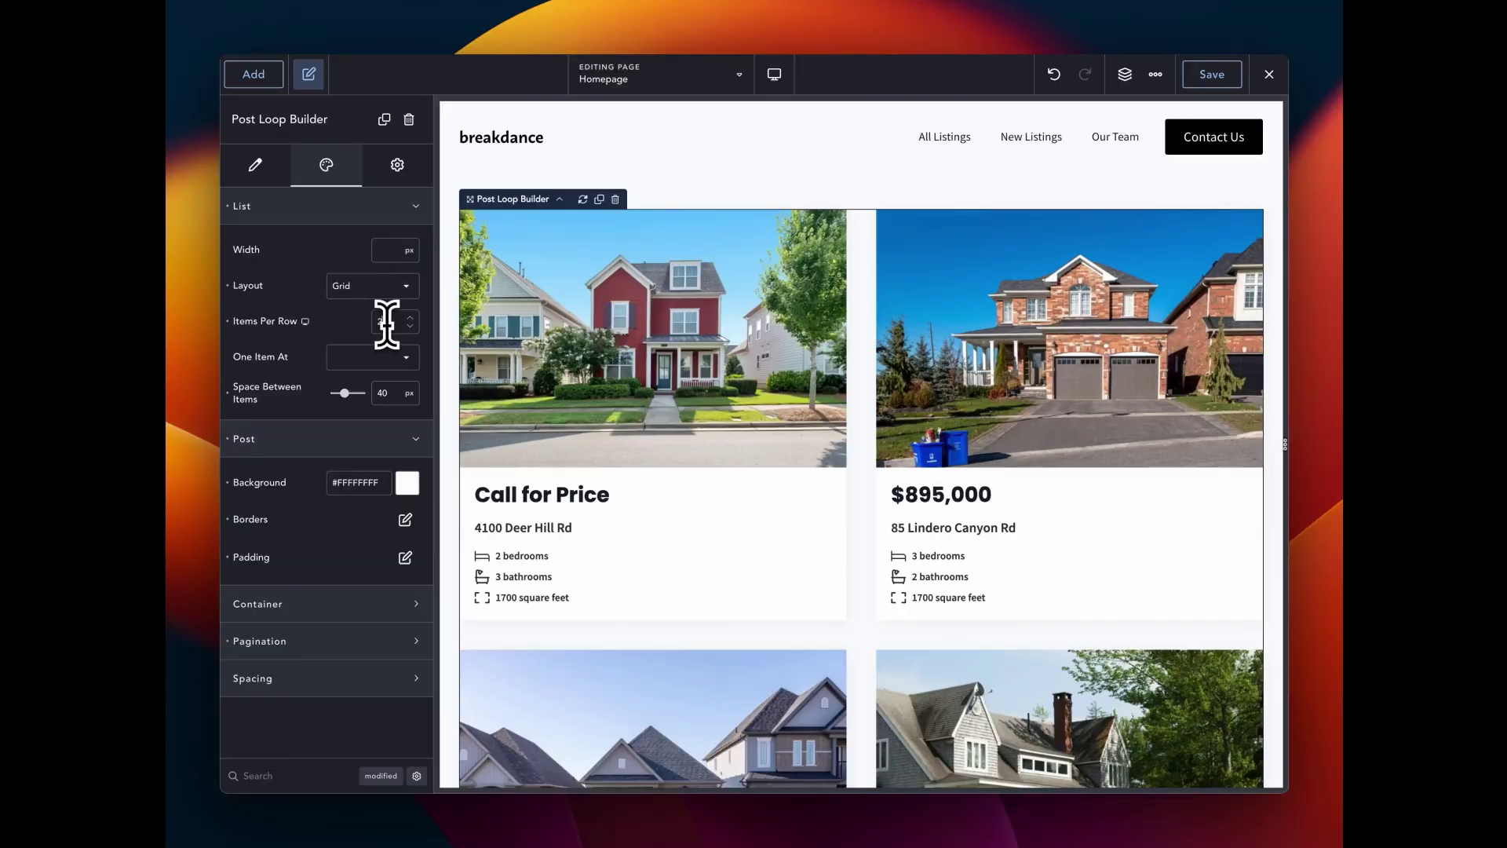
key(Up)
key(Up)
key(Down)
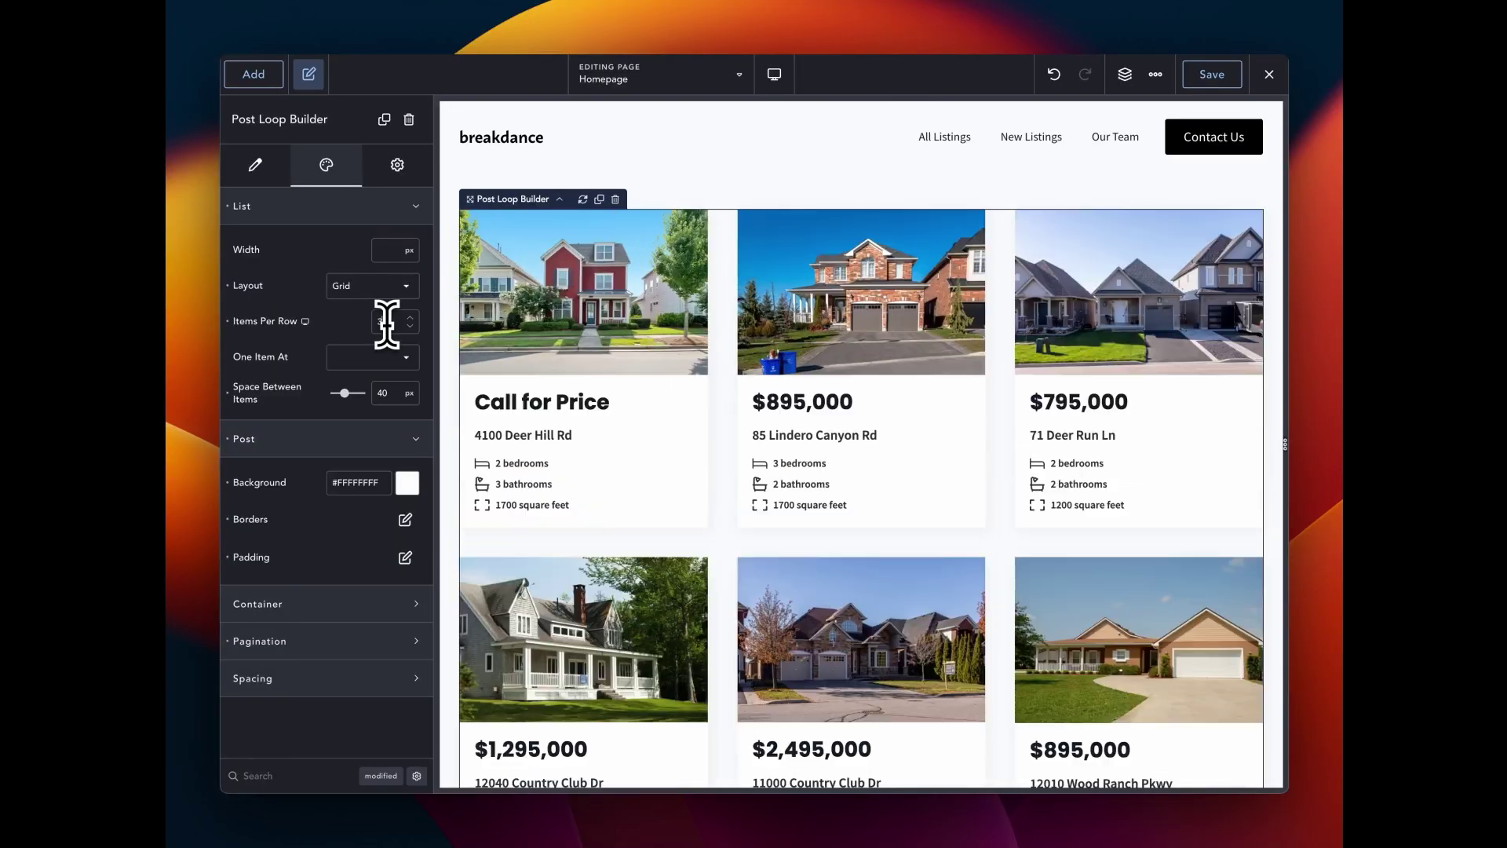
click(379, 289)
click(377, 345)
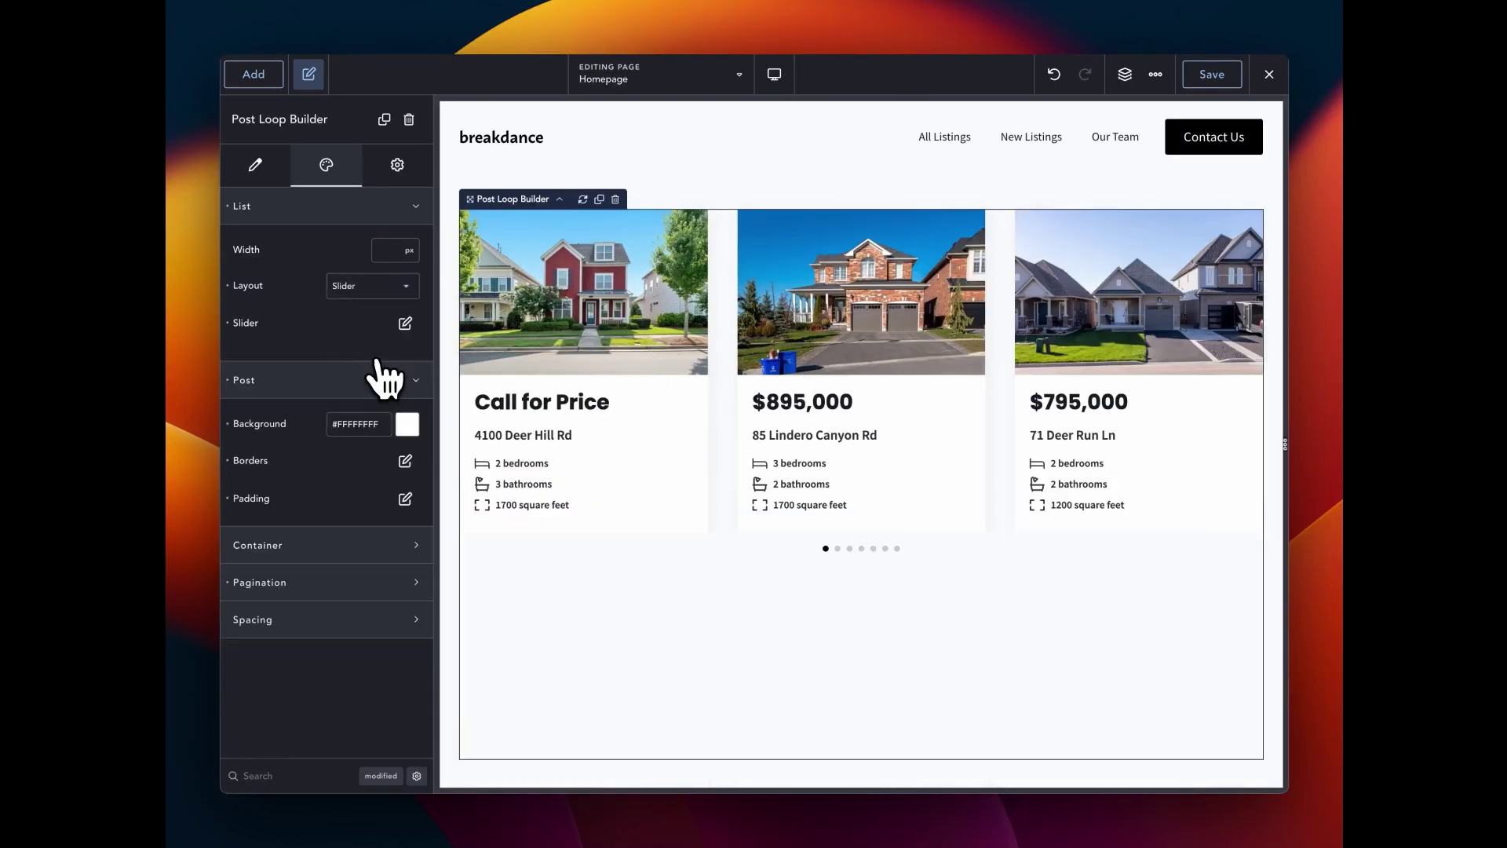
click(837, 548)
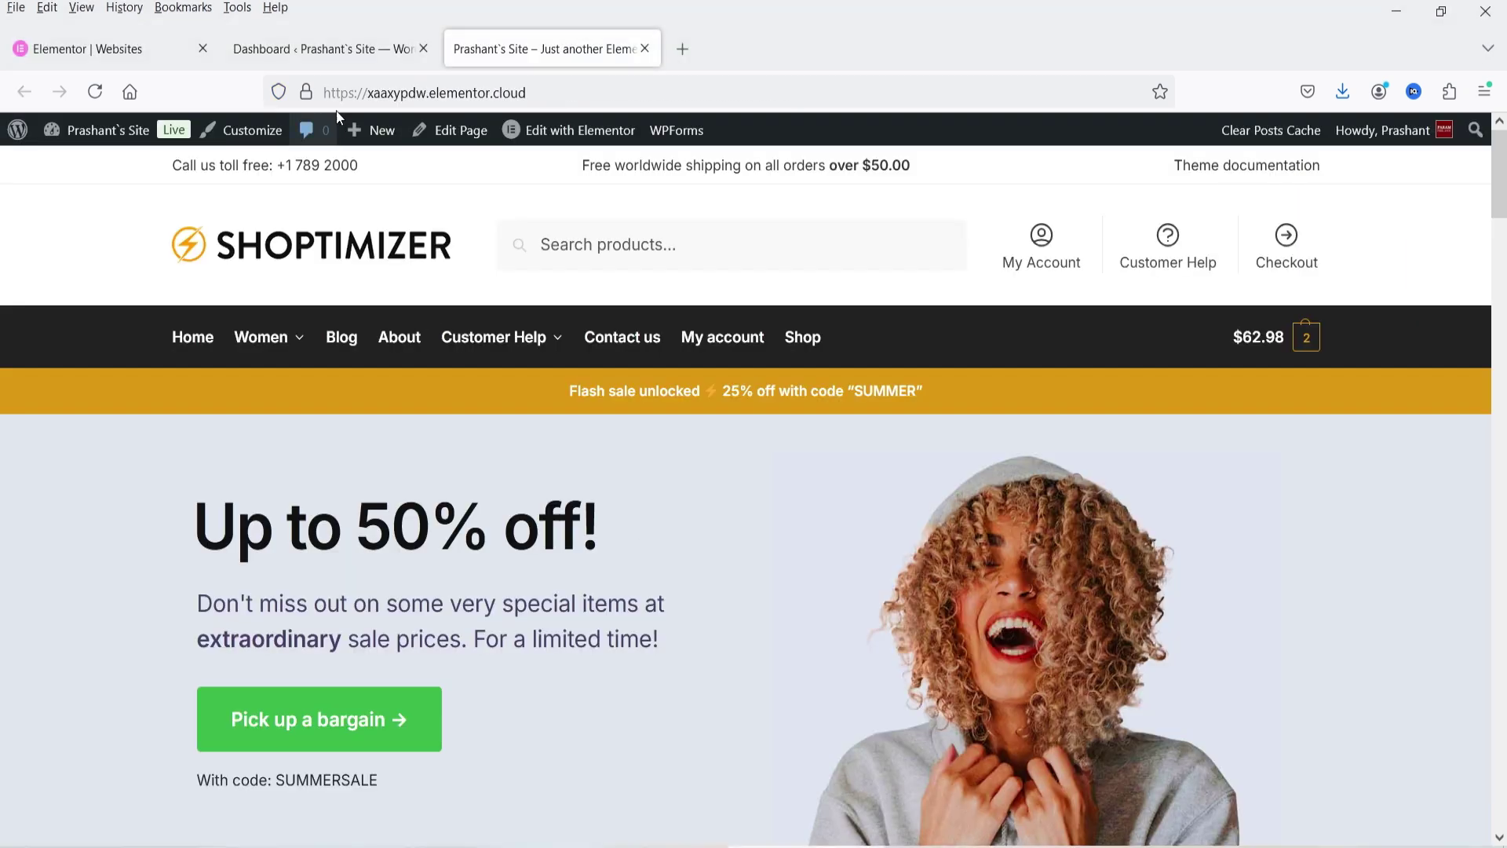
Upload yith-frontend-manager-for-woocommerce-premium.zip from Add New Plugin and install it.
click(331, 48)
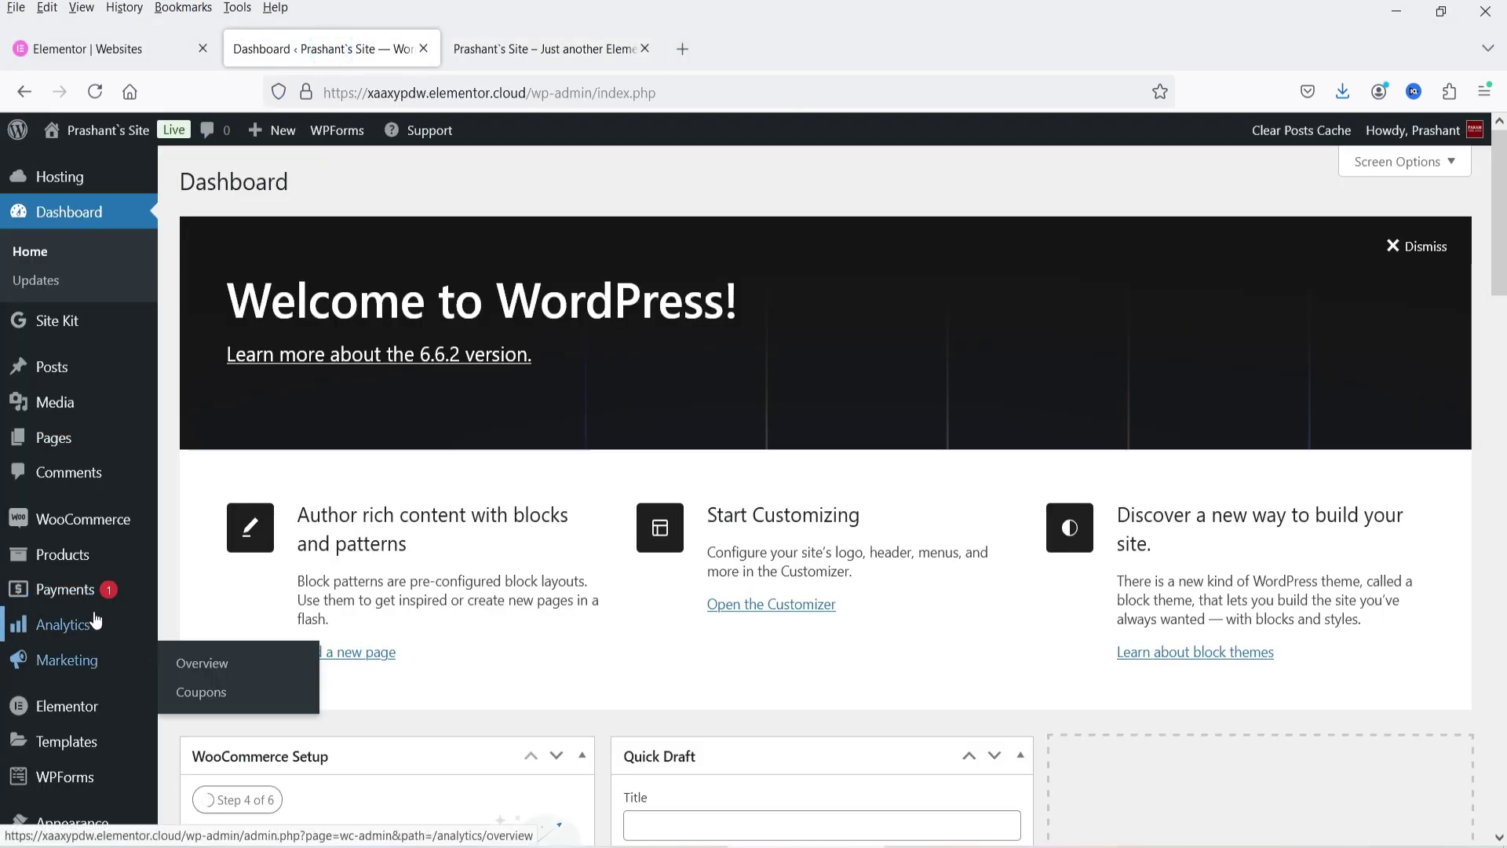
scroll(90, 627, down, 3)
mouse_move(94, 653)
click(221, 673)
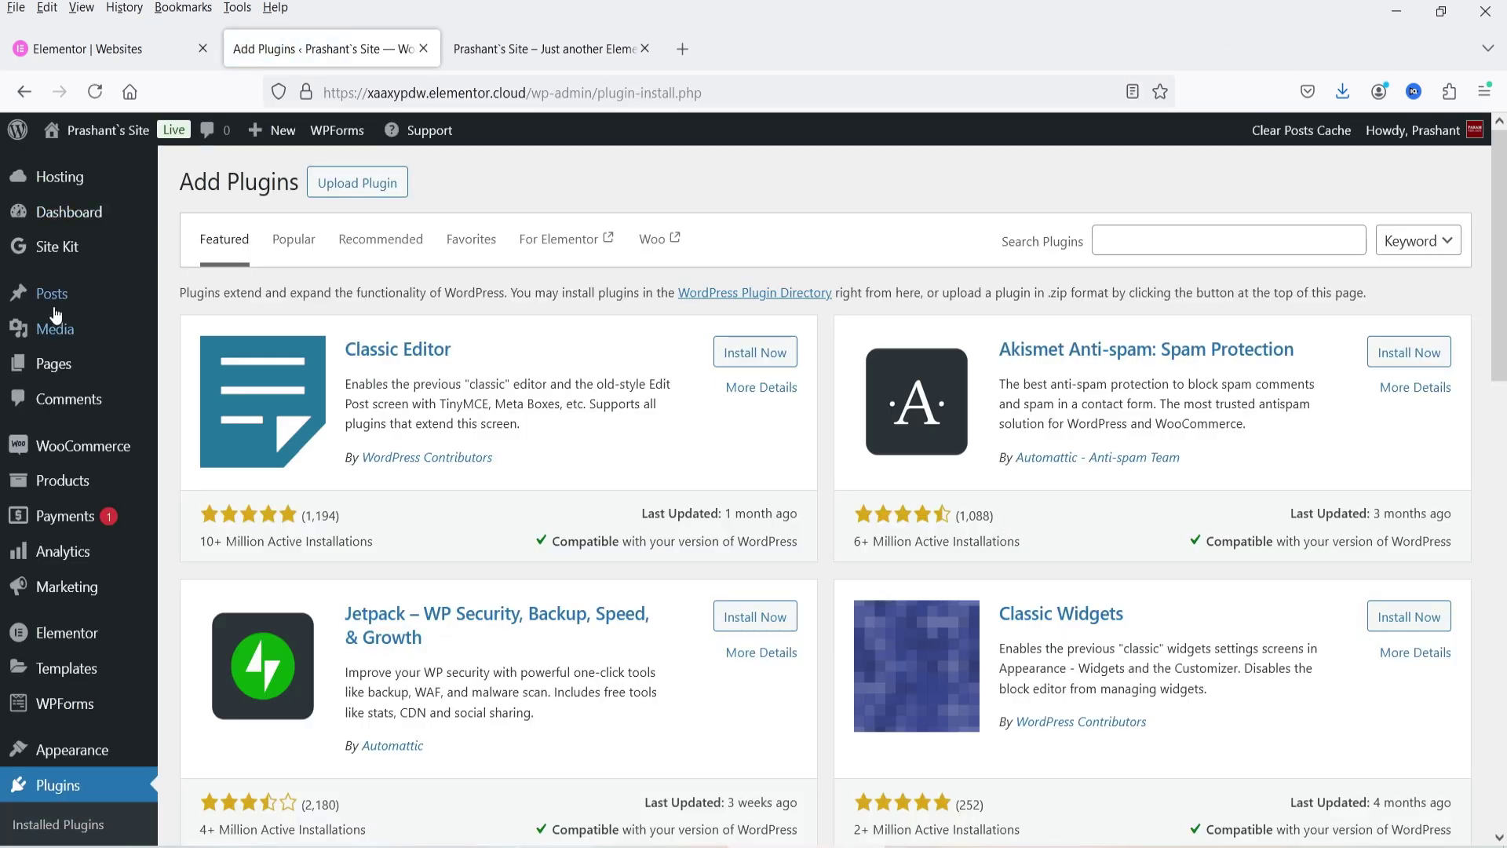
click(354, 188)
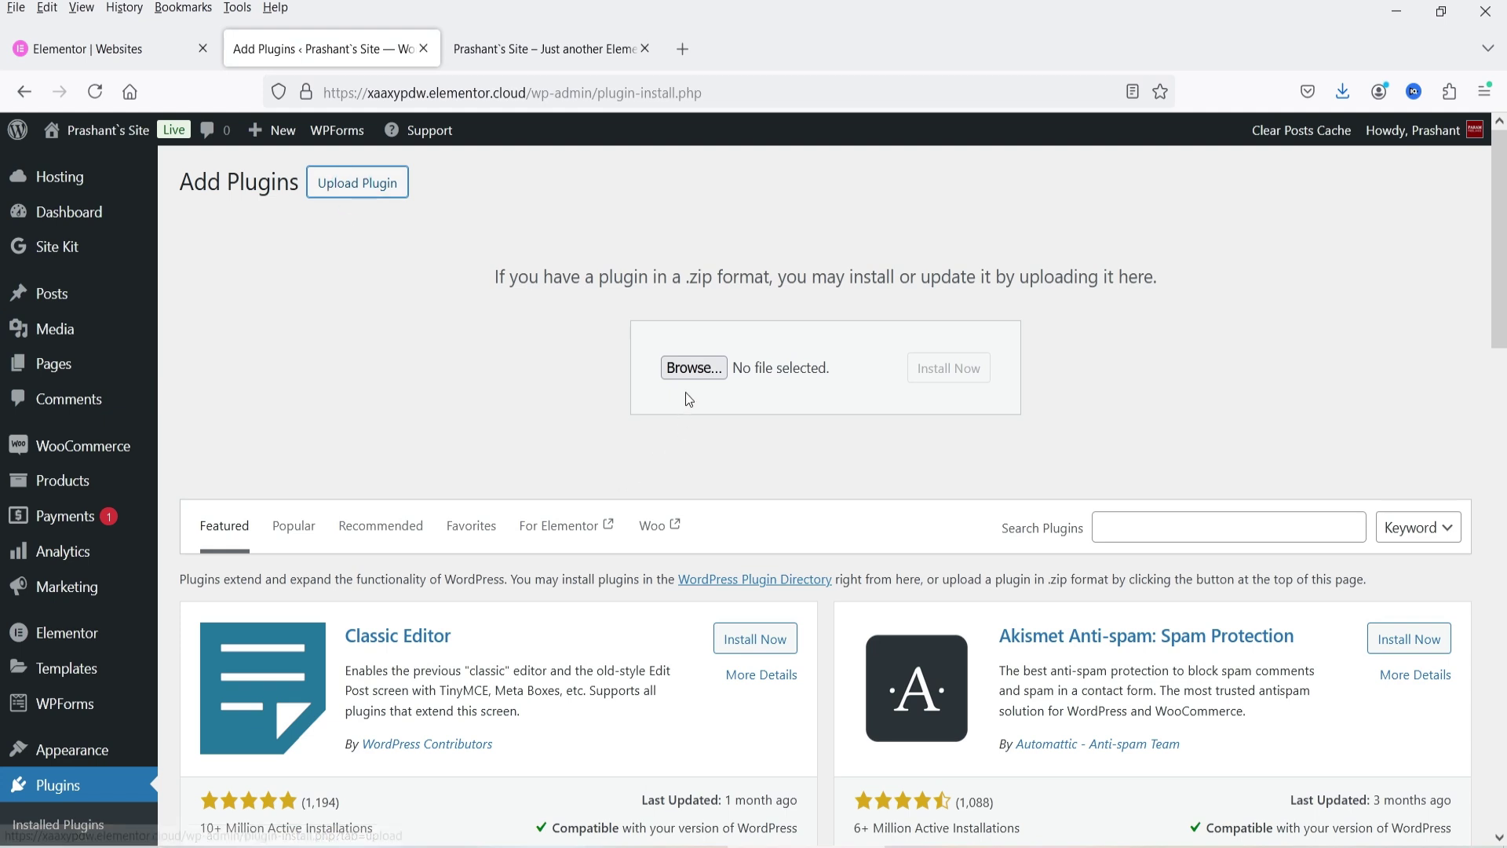
click(691, 369)
double_click(567, 181)
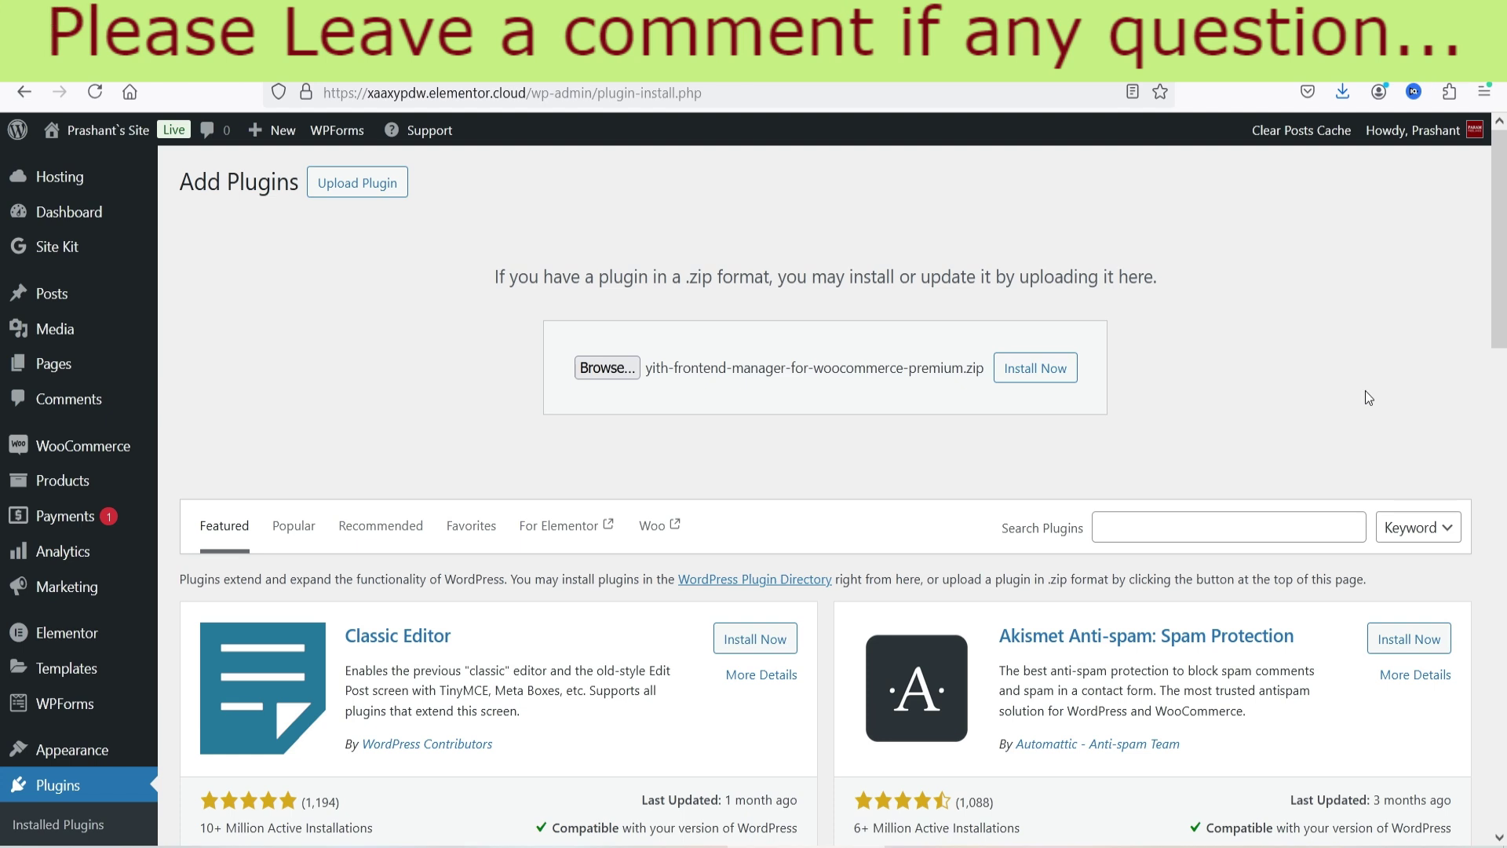
click(1036, 368)
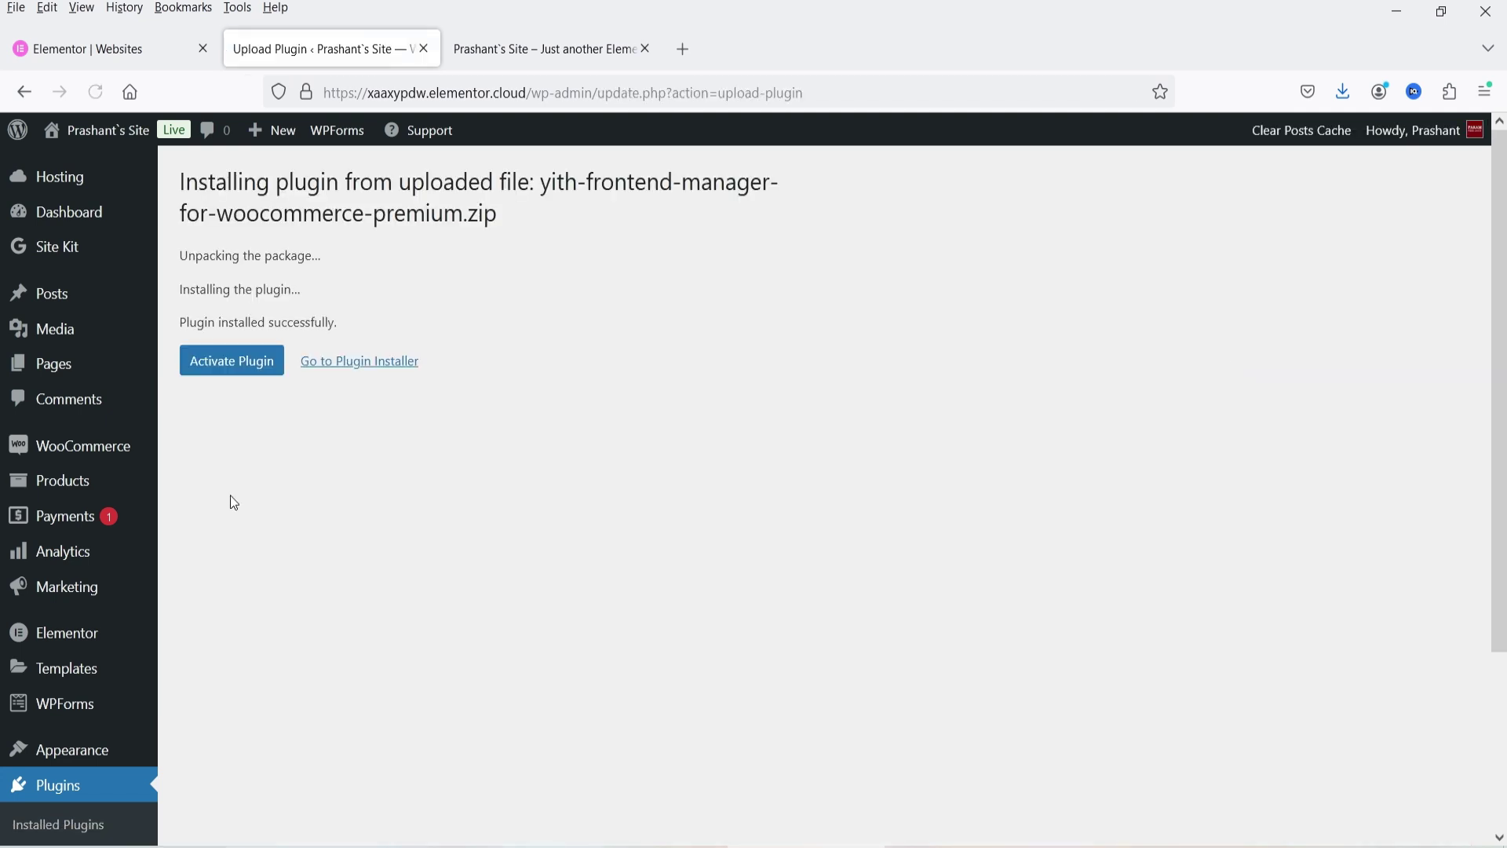
Activate YITH Frontend Manager for WooCommerce Premium and reveal the new YITH admin menu.
click(253, 374)
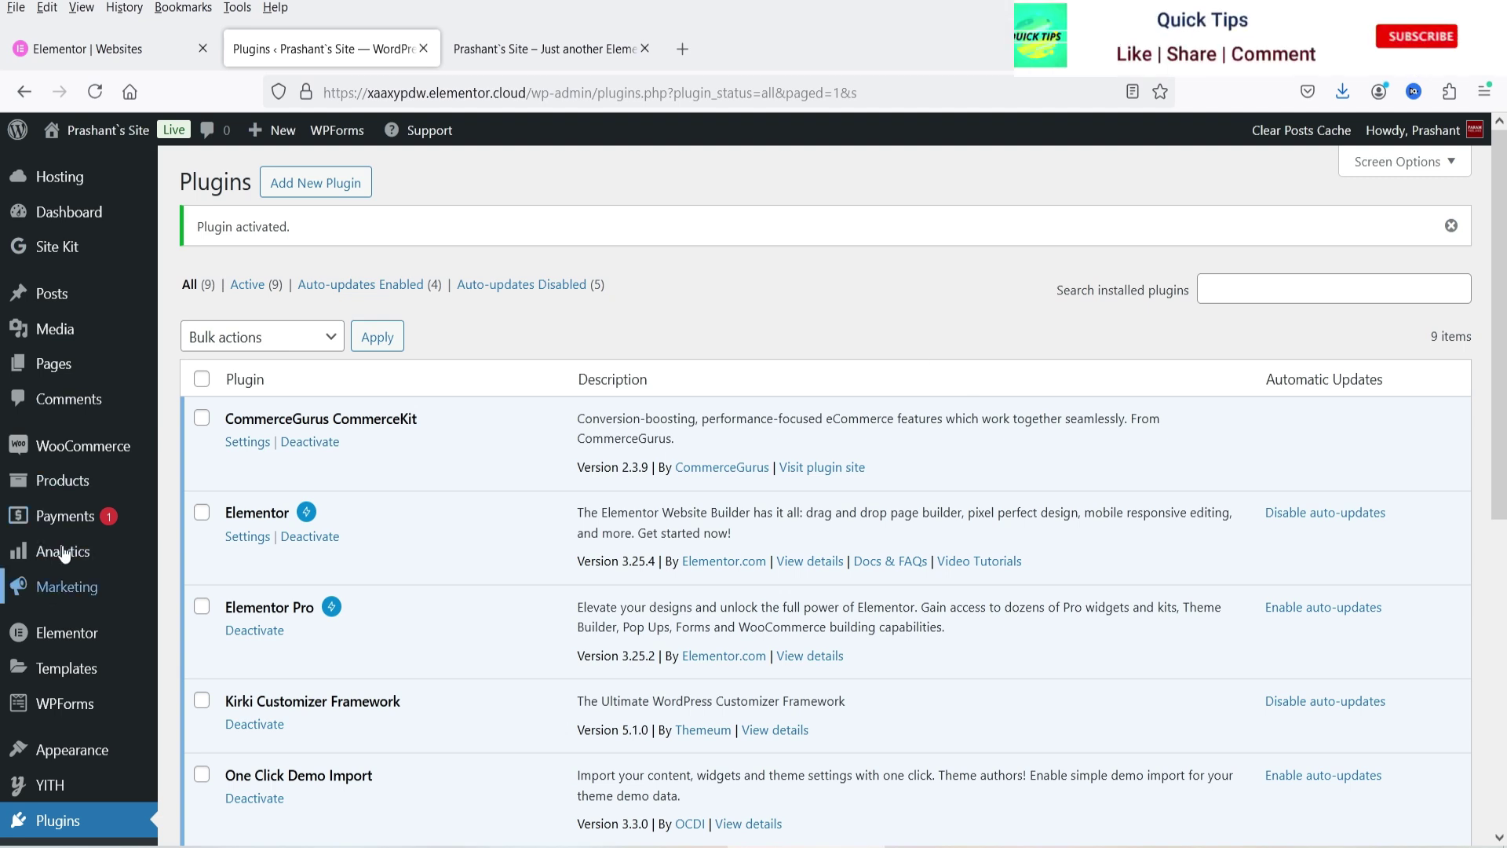
scroll(47, 550, down, 4)
mouse_move(48, 534)
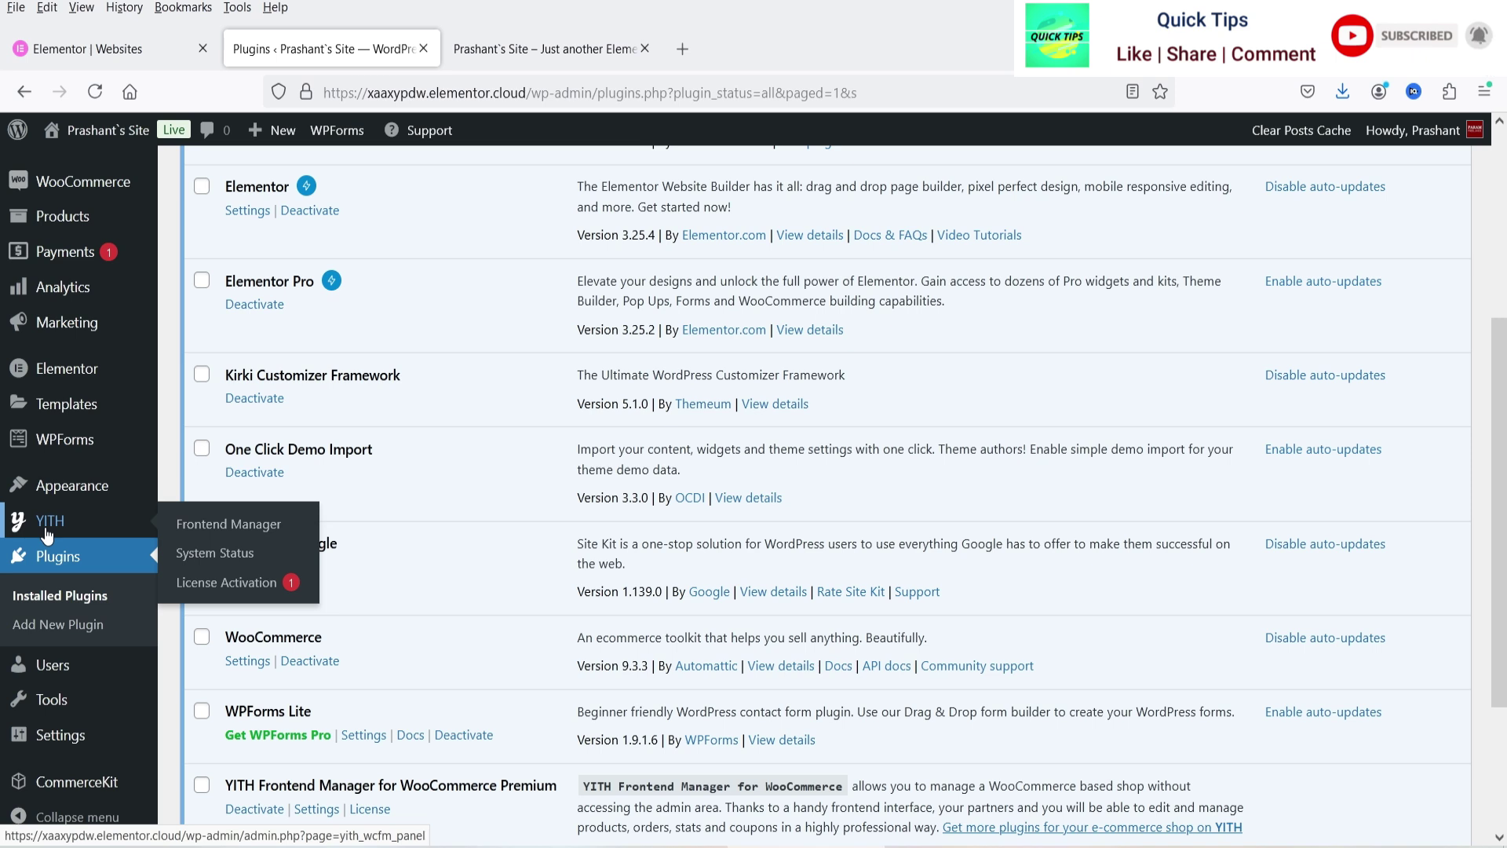
Keep Frontend Manager as the manager page, leave both access-control boxes ticked, and save.
click(210, 530)
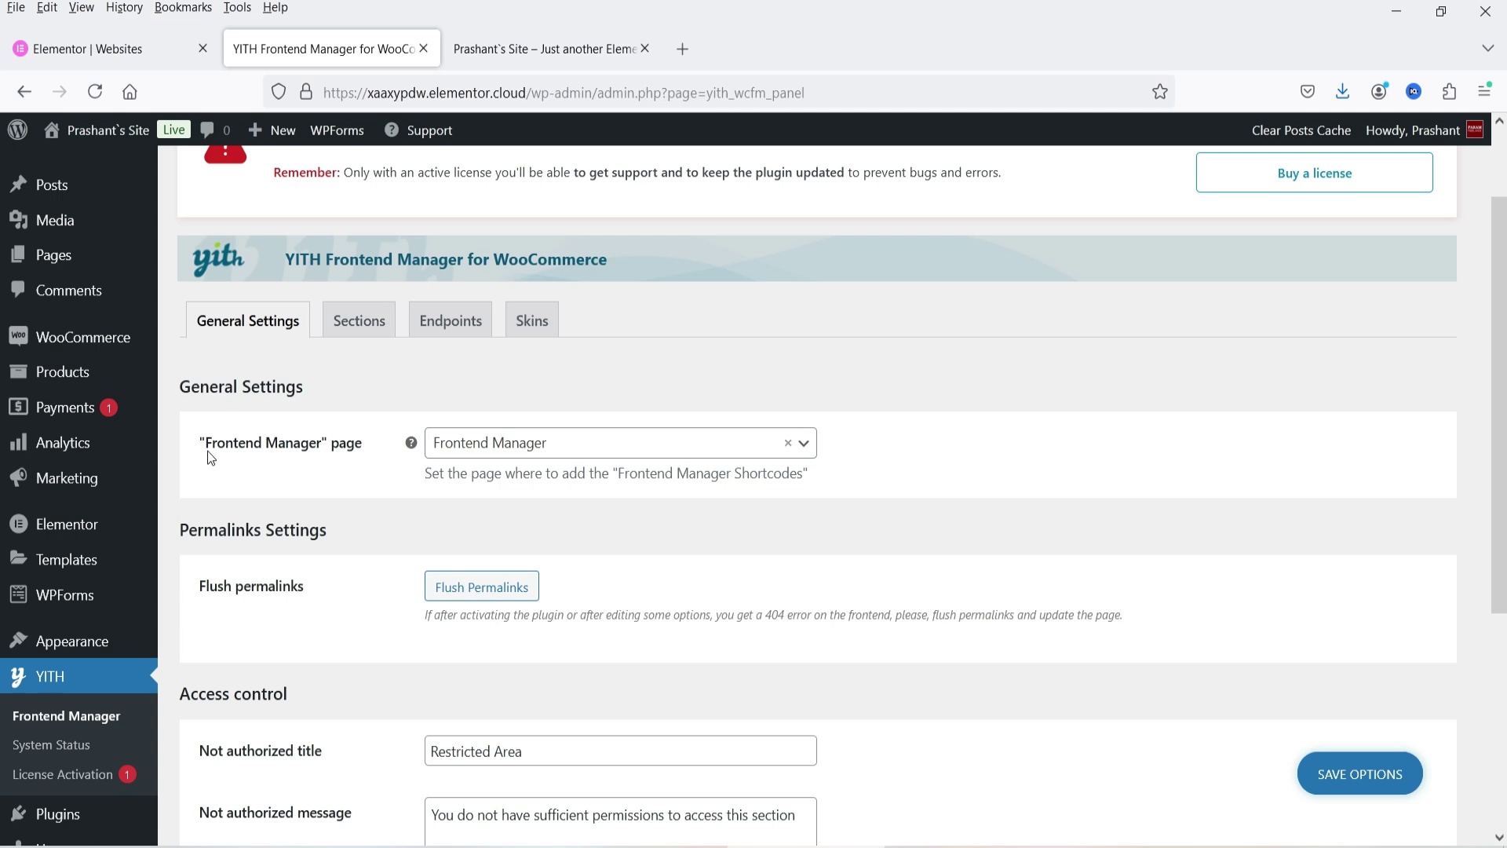
click(634, 442)
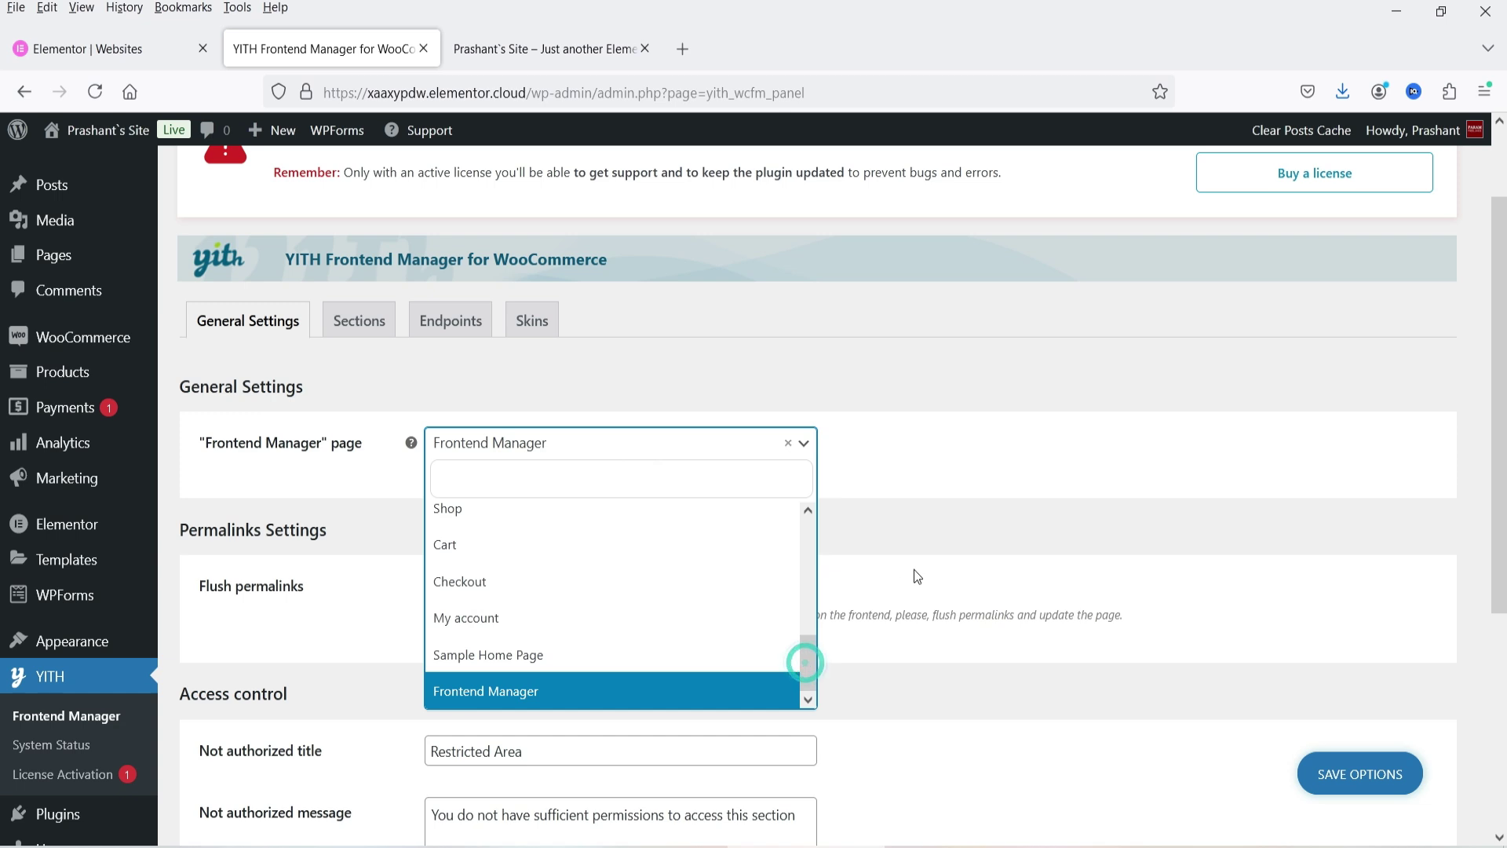
click(943, 555)
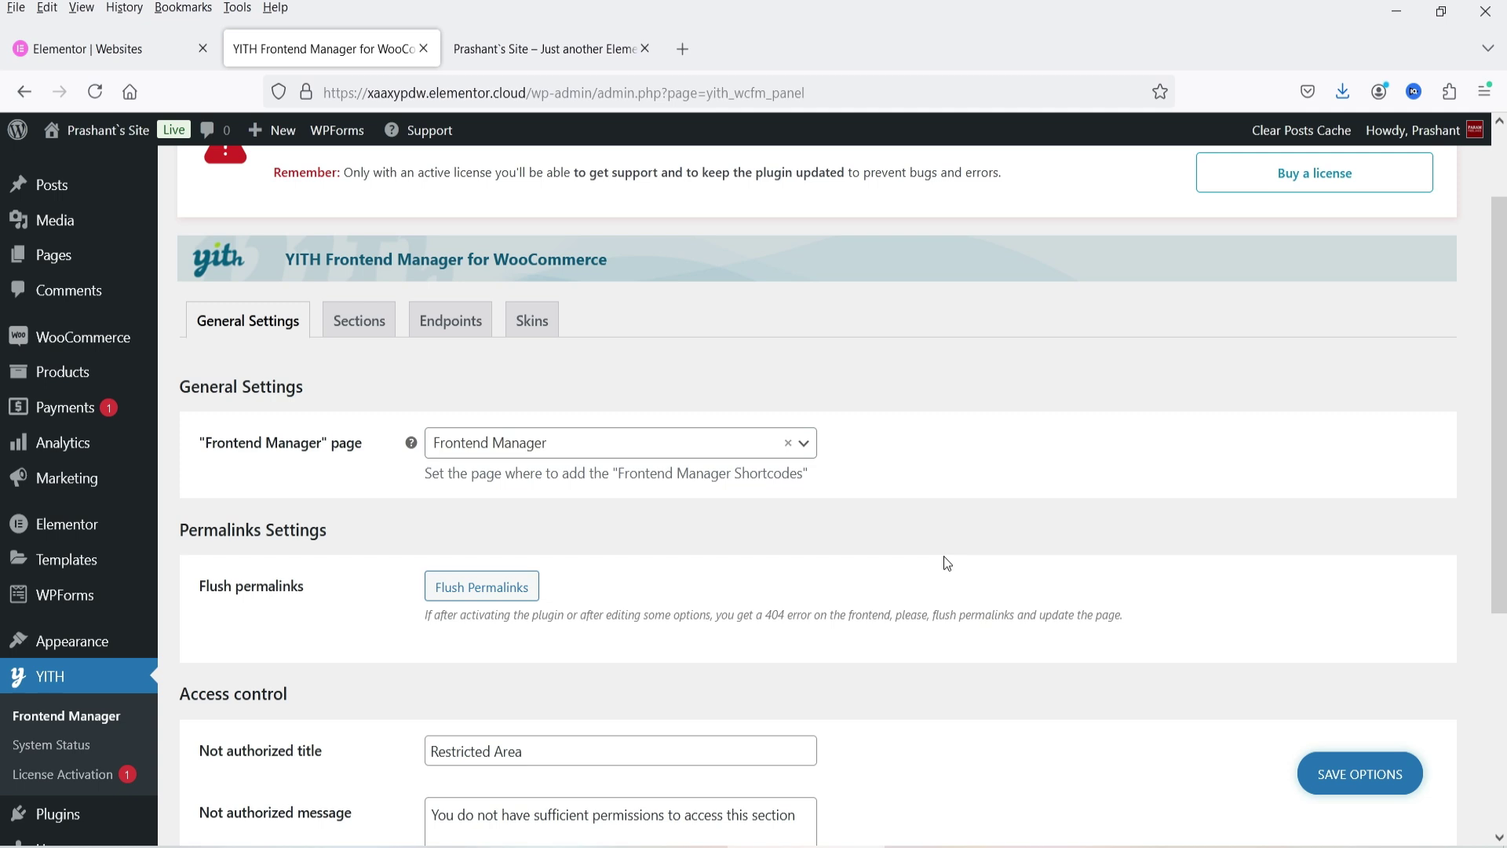
scroll(896, 470, down, 4)
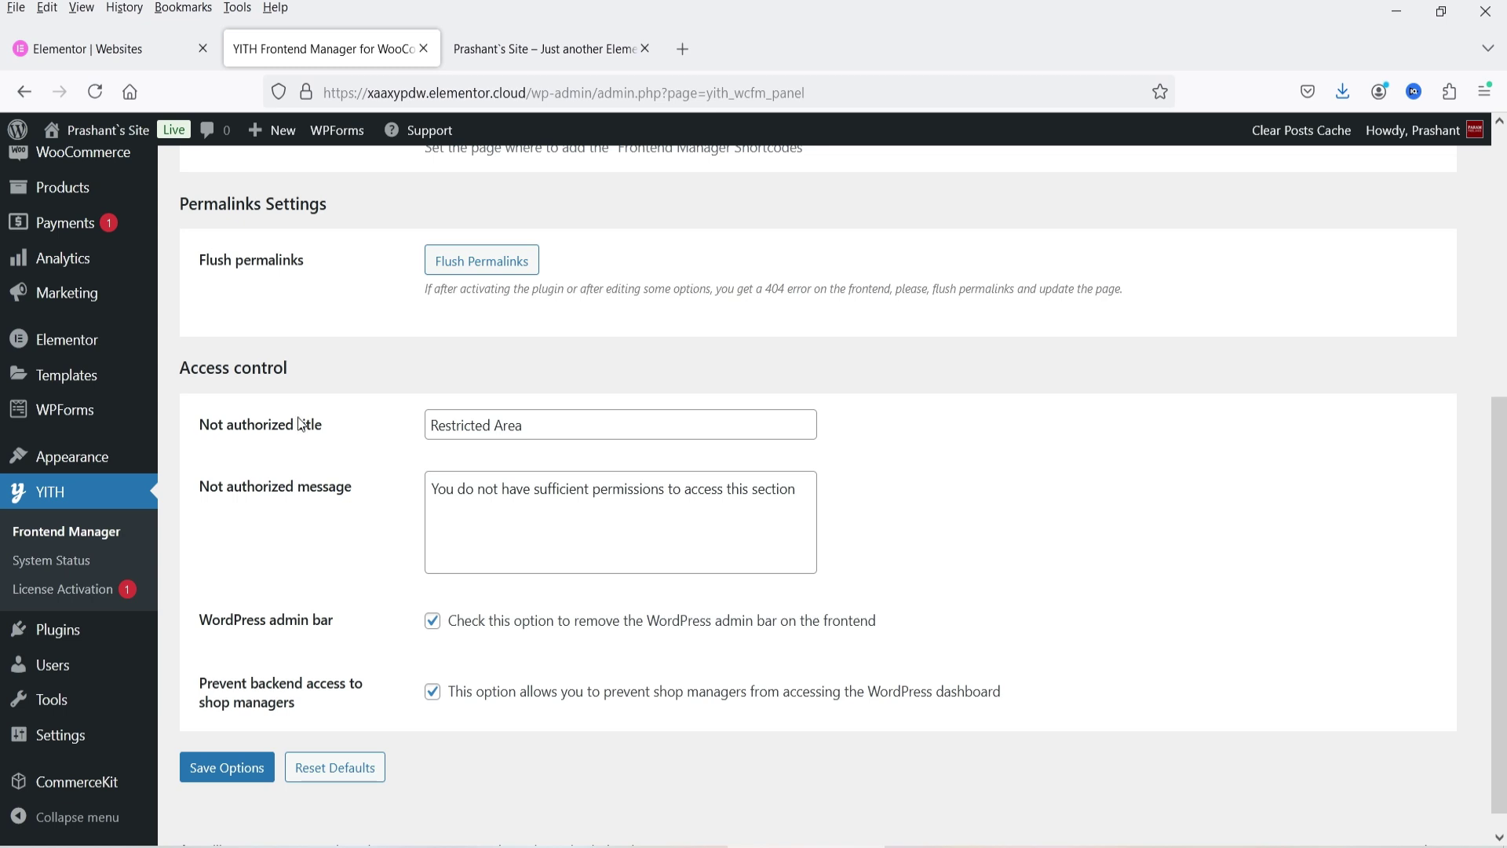
scroll(234, 386, down, 1)
click(564, 402)
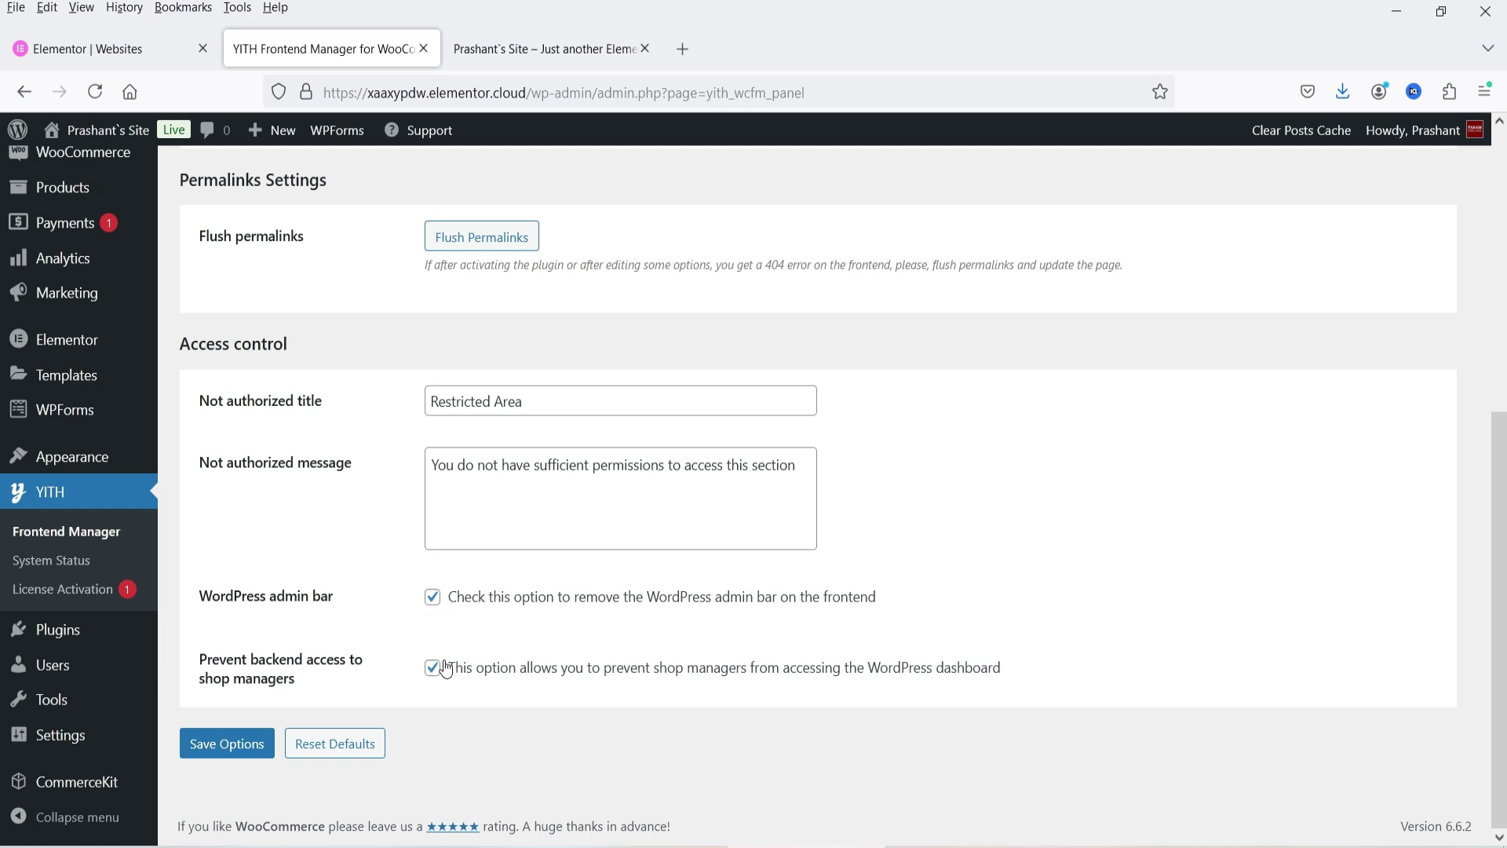
click(237, 754)
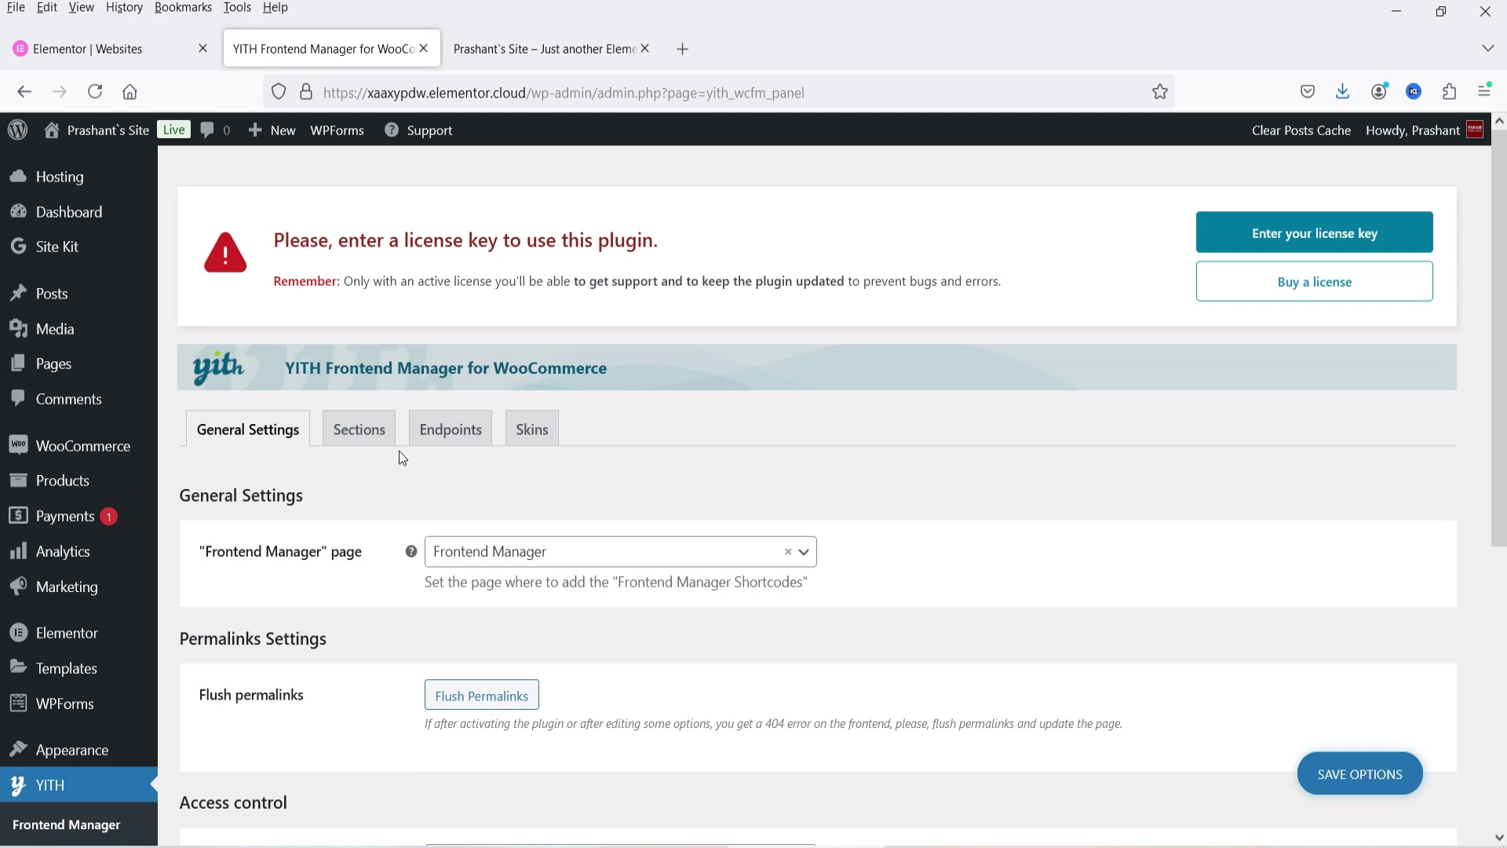
click(359, 429)
scroll(902, 436, down, 4)
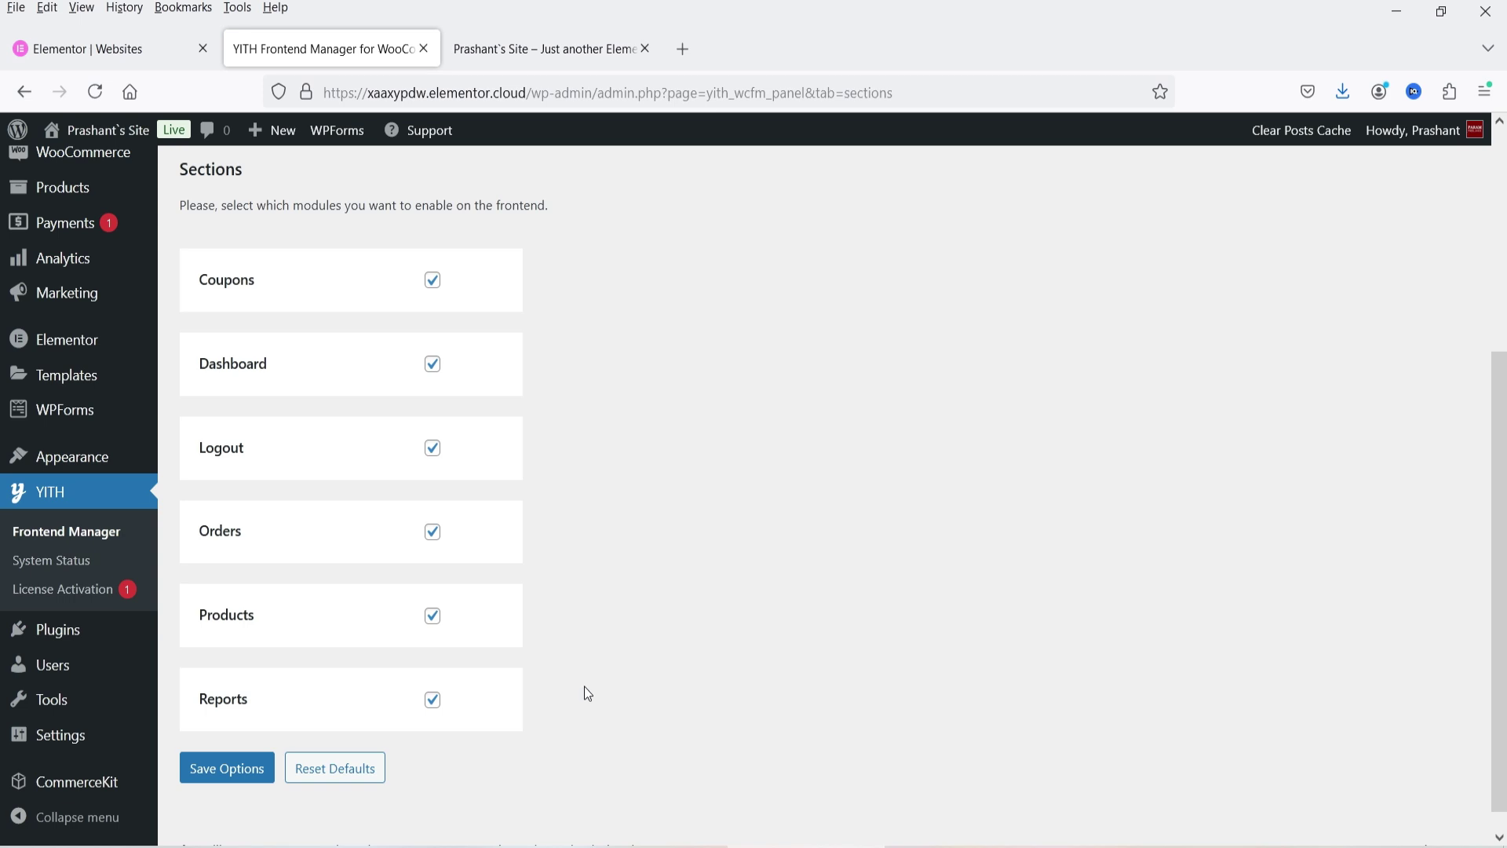
scroll(730, 613, up, 3)
key(Return)
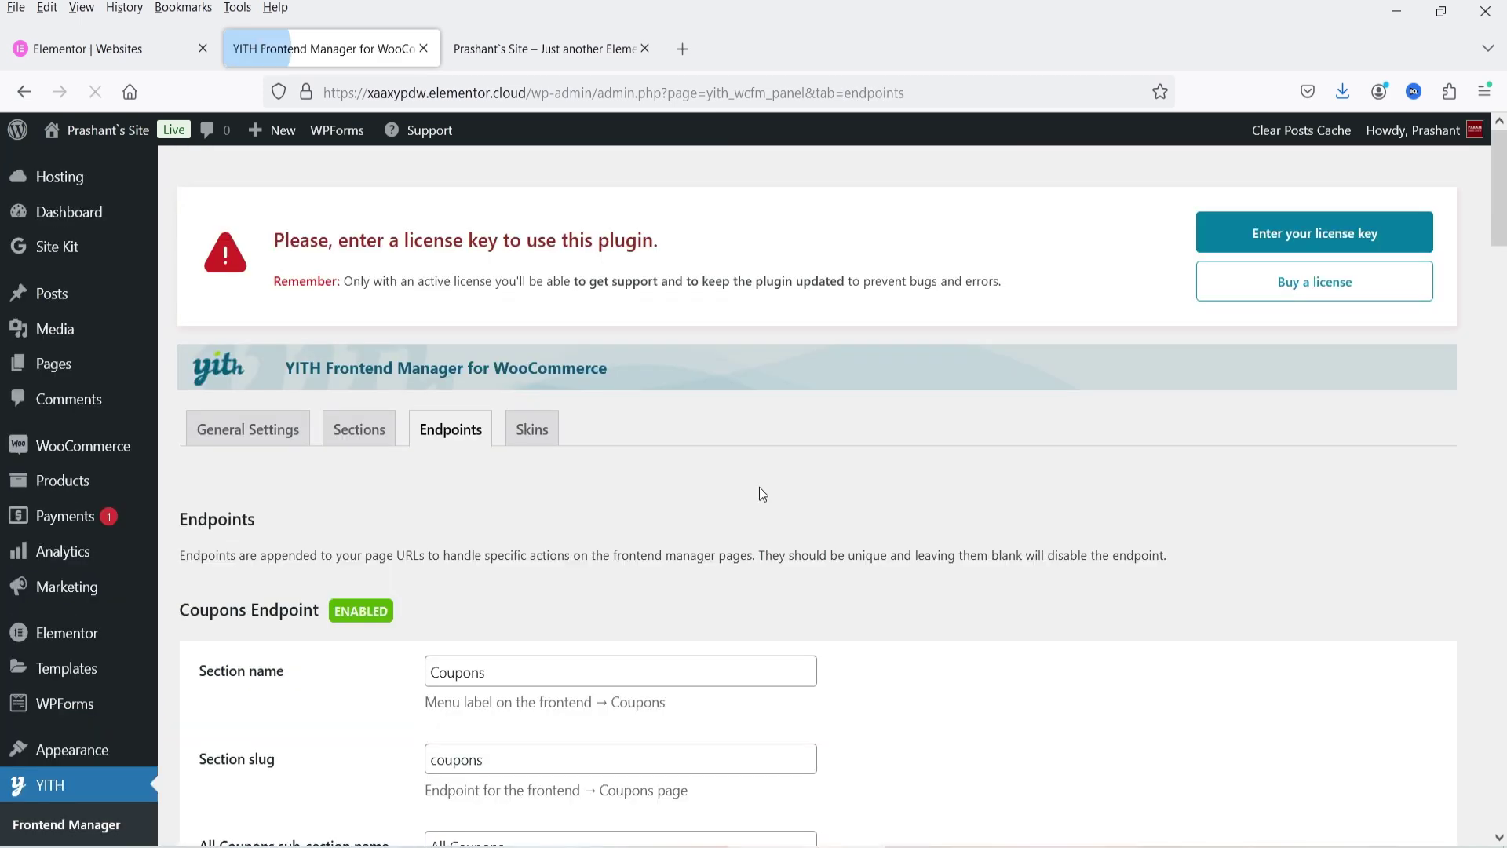
click(277, 445)
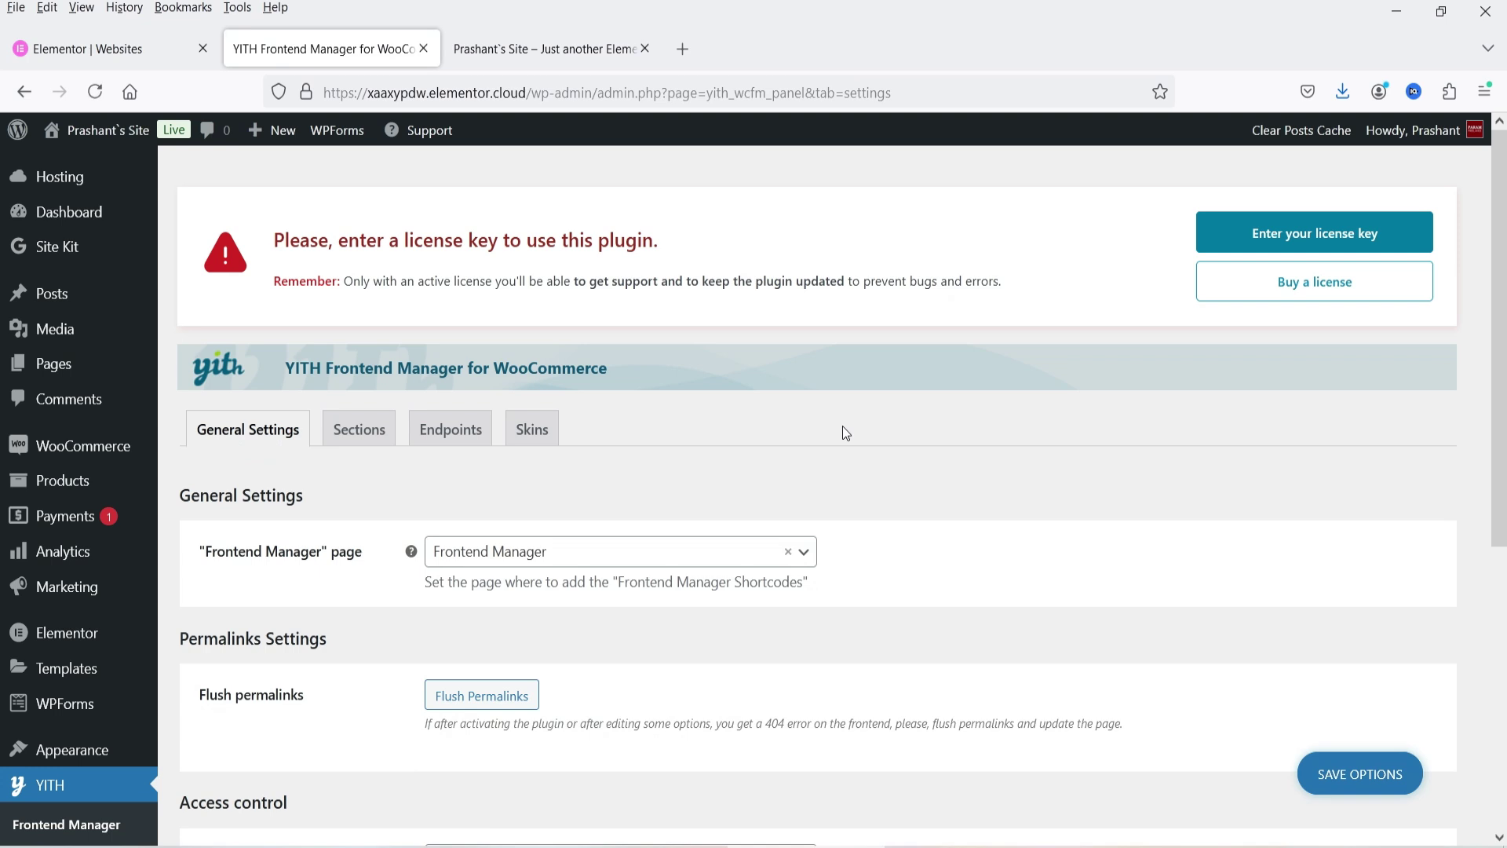
Open the Frontend Manager page's View link from All Pages in a new tab and switch to it.
click(118, 366)
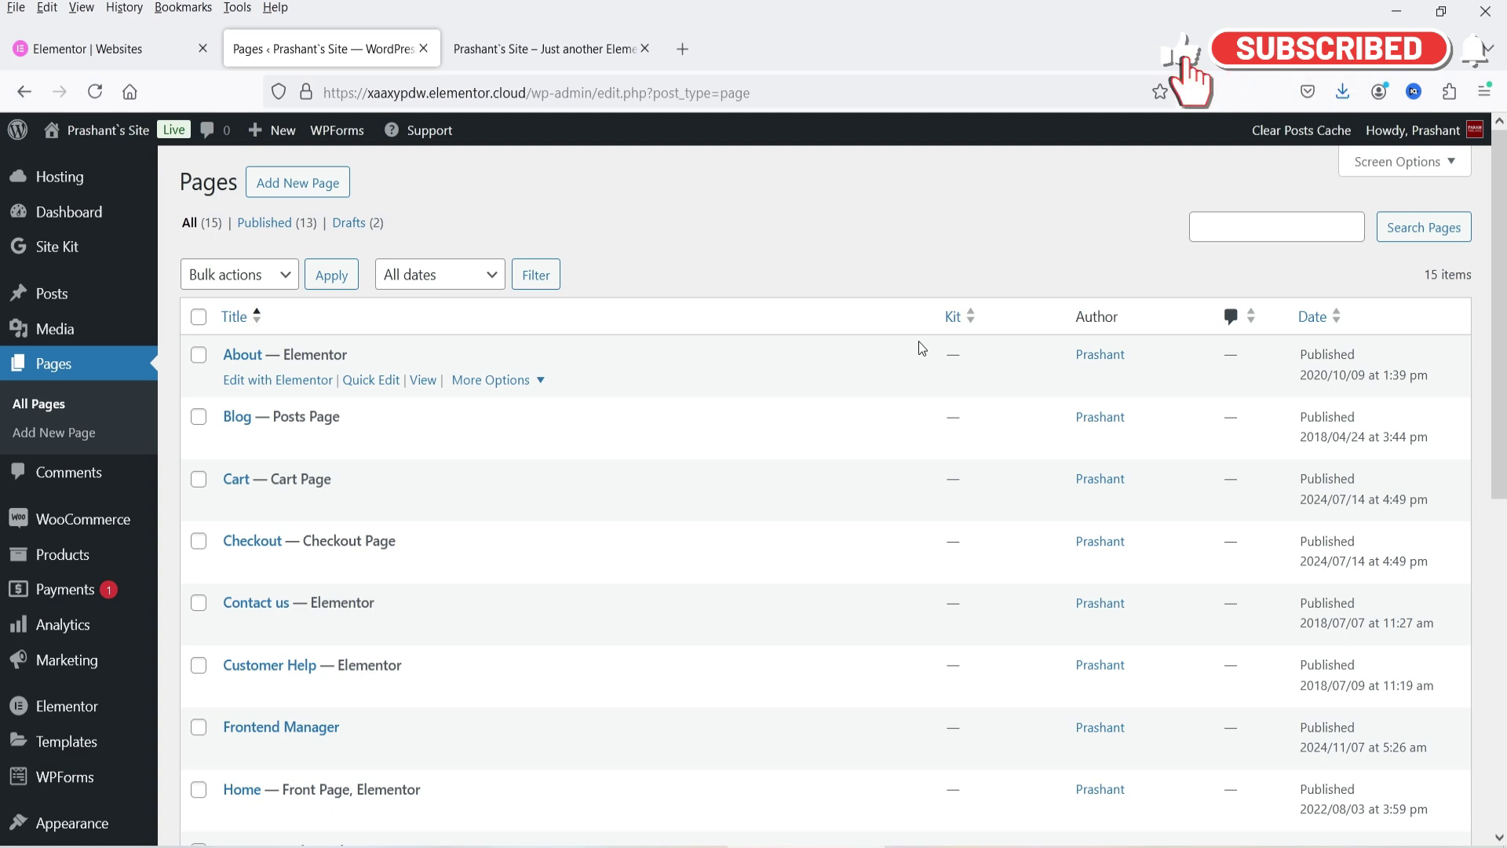
scroll(598, 340, down, 2)
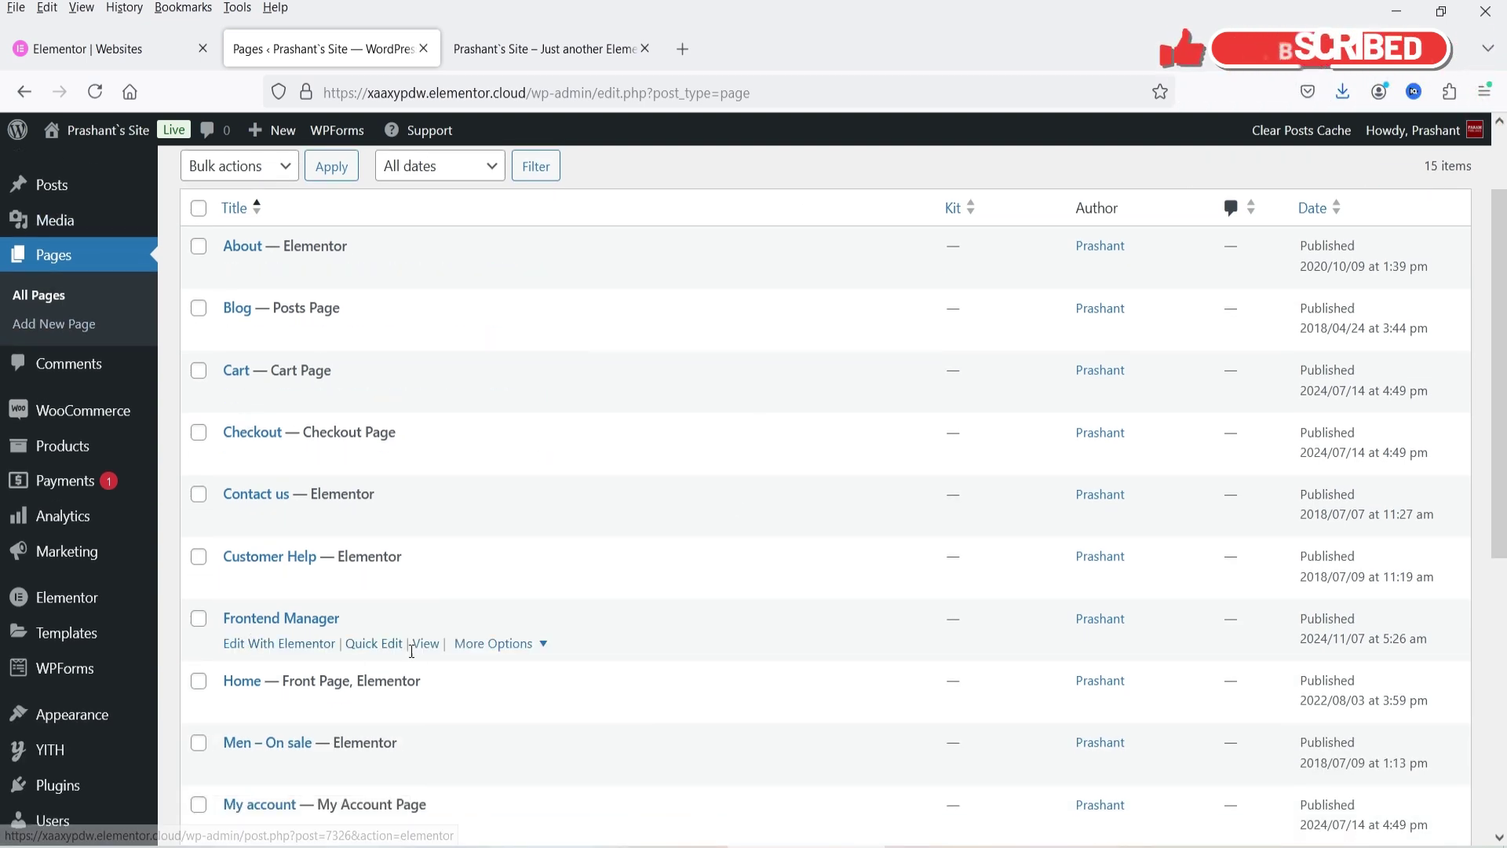
right_click(428, 648)
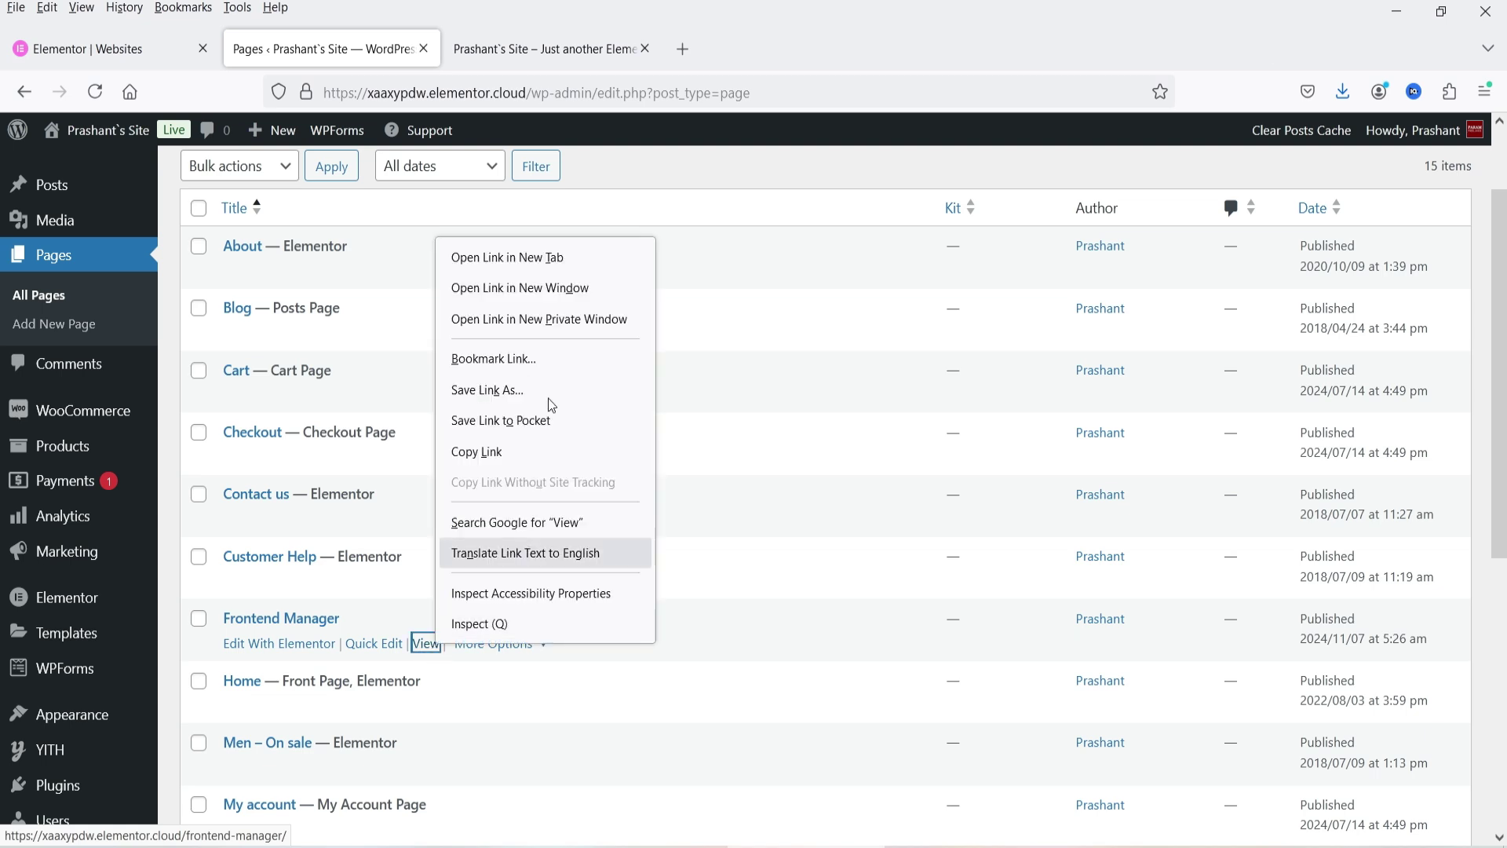
click(547, 259)
click(553, 49)
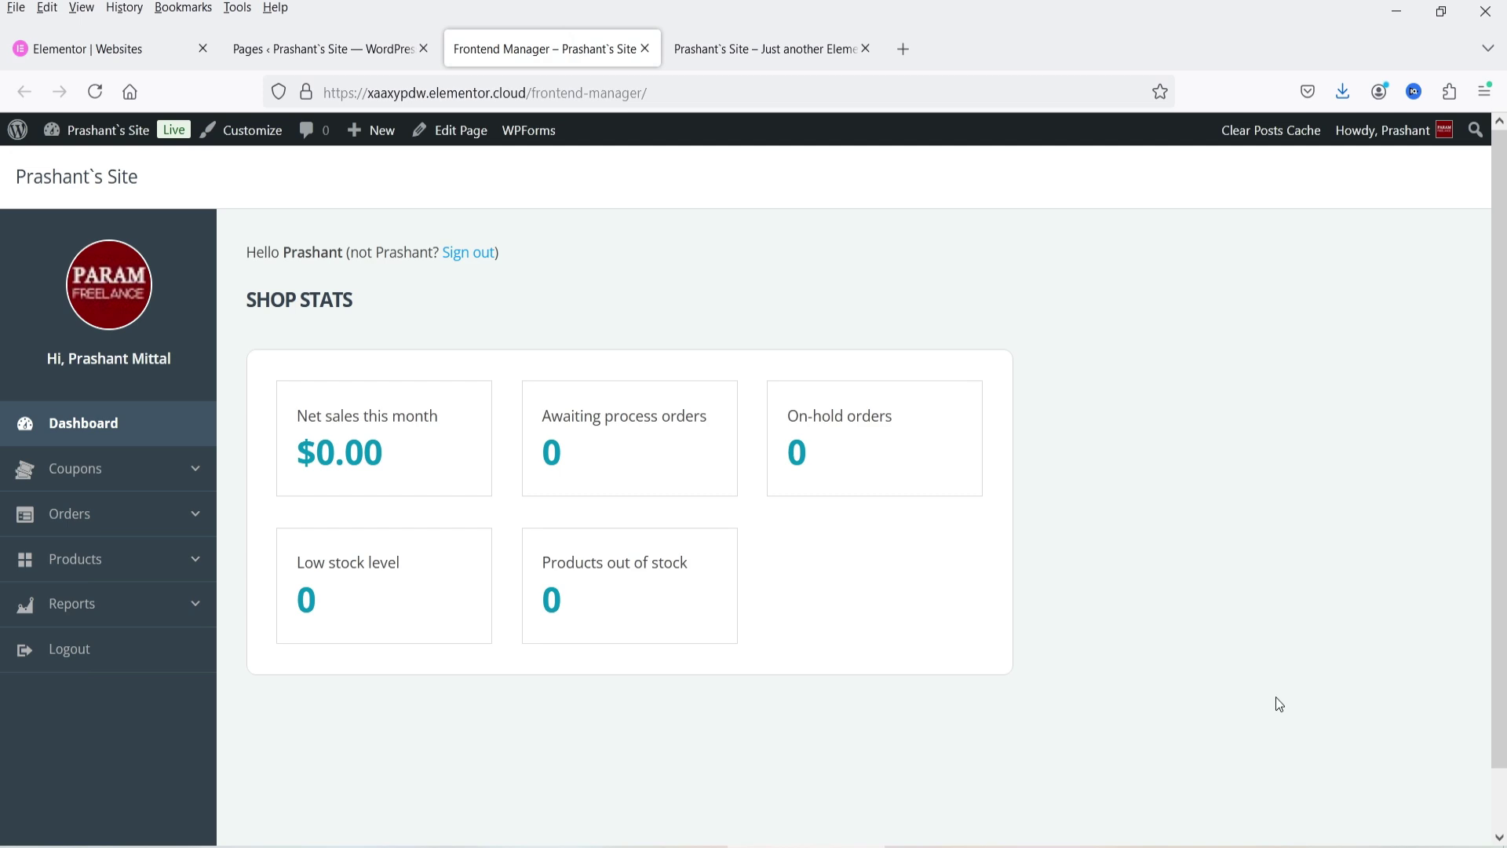
Toggle between the Frontend Manager and Pages tabs, ending on the scrolled Pages list.
click(334, 47)
click(516, 55)
click(322, 49)
scroll(78, 483, down, 4)
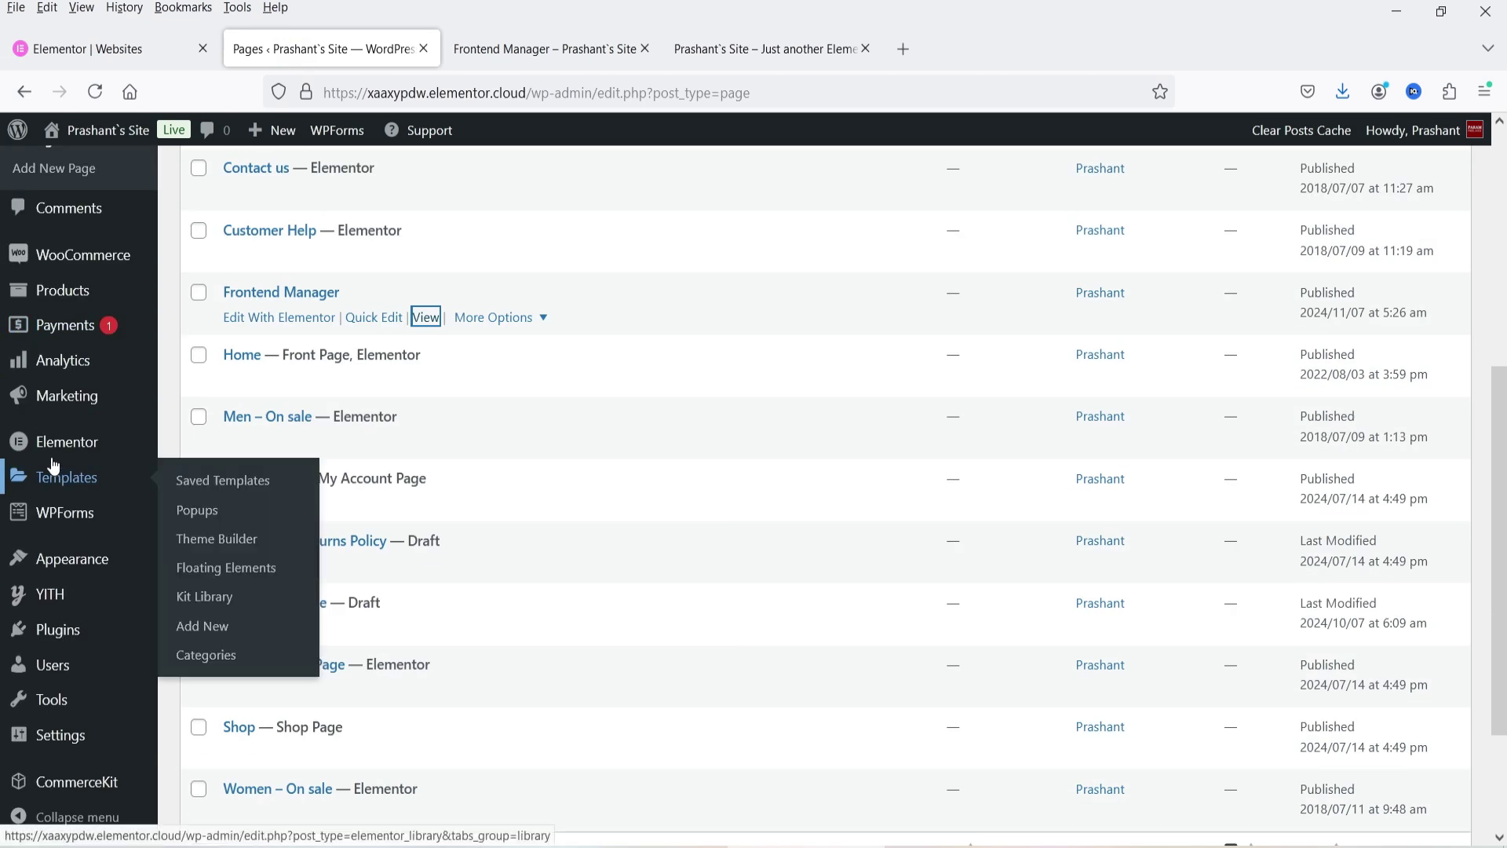
Check the Shop manager count in the Users list, then switch to the storefront homepage tab.
click(64, 672)
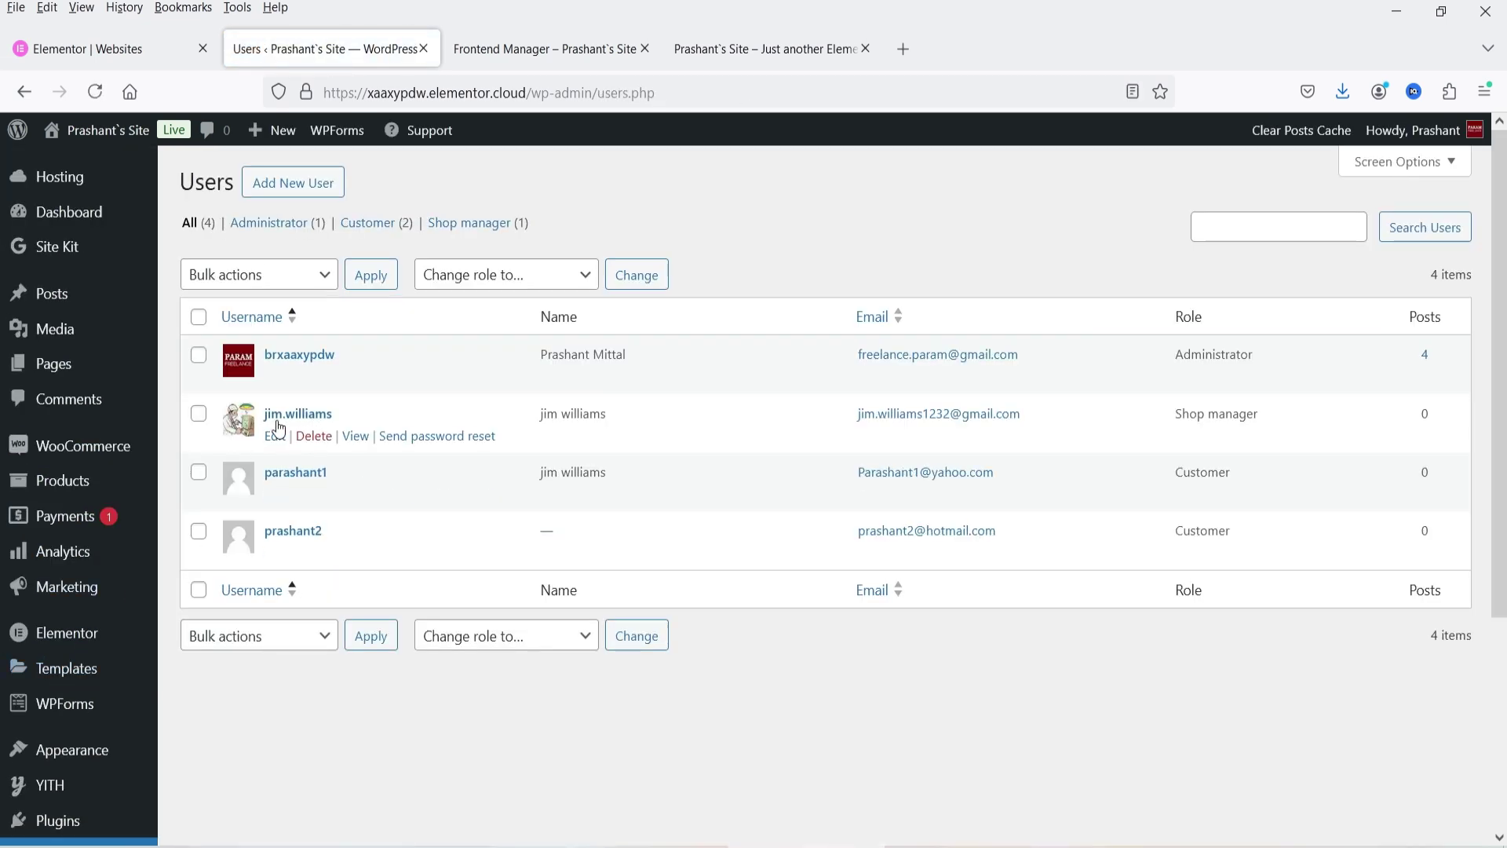
drag(1176, 414, 1271, 417)
click(1301, 421)
click(1301, 421)
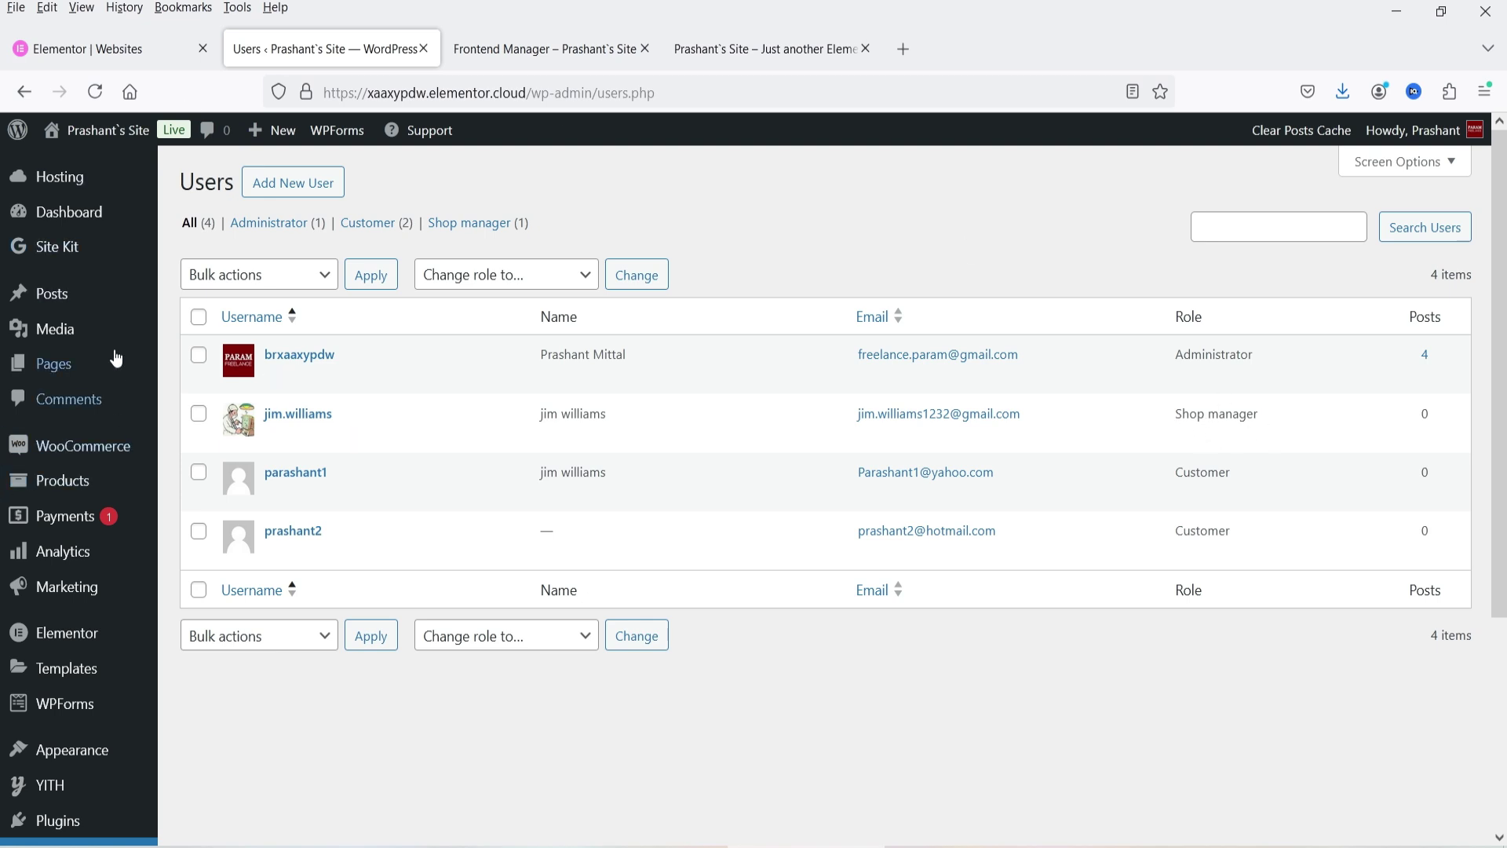
click(60, 367)
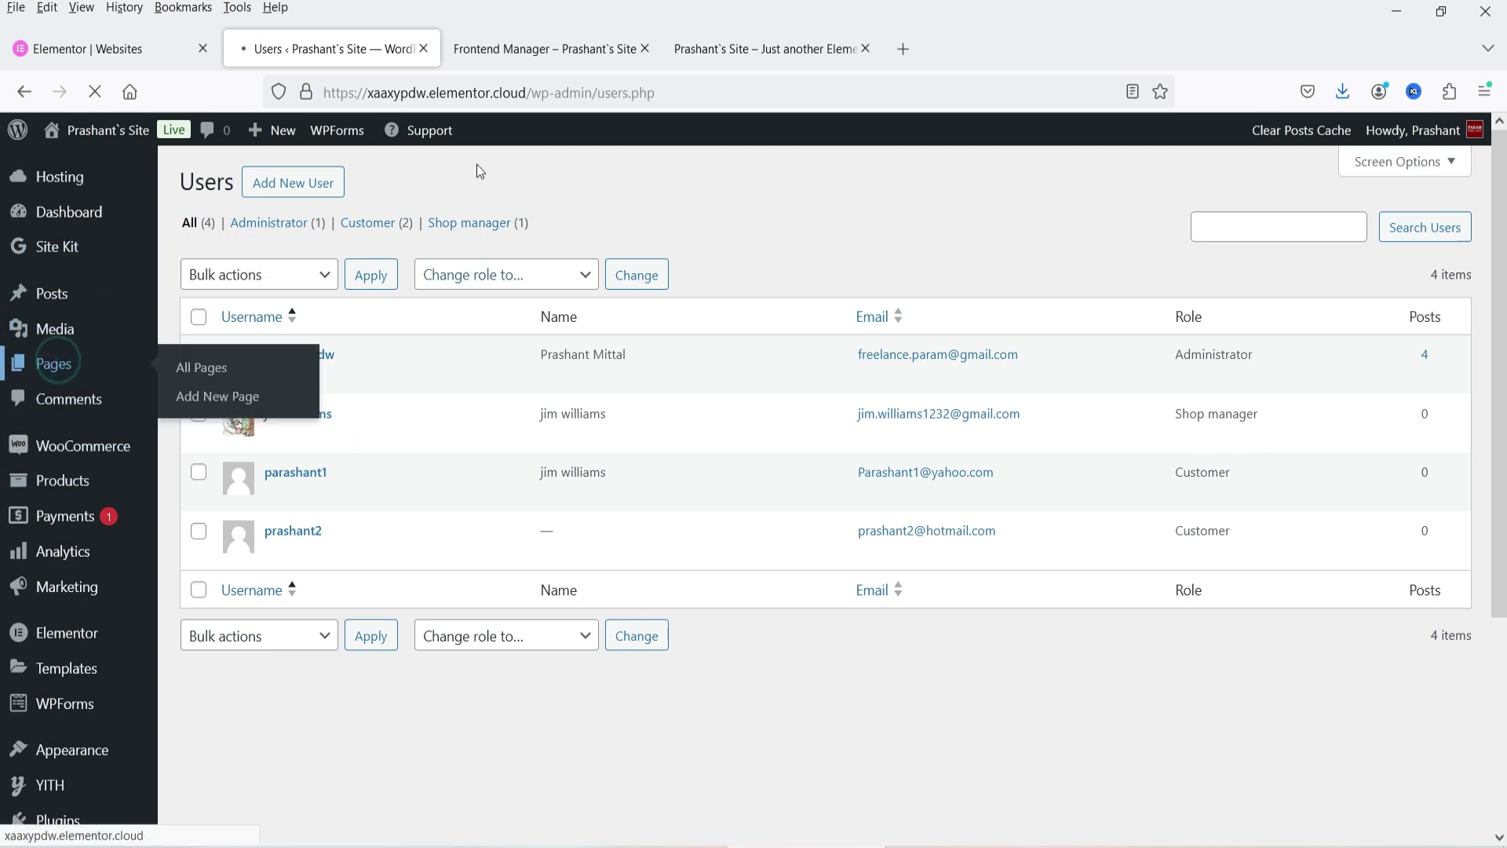
click(735, 53)
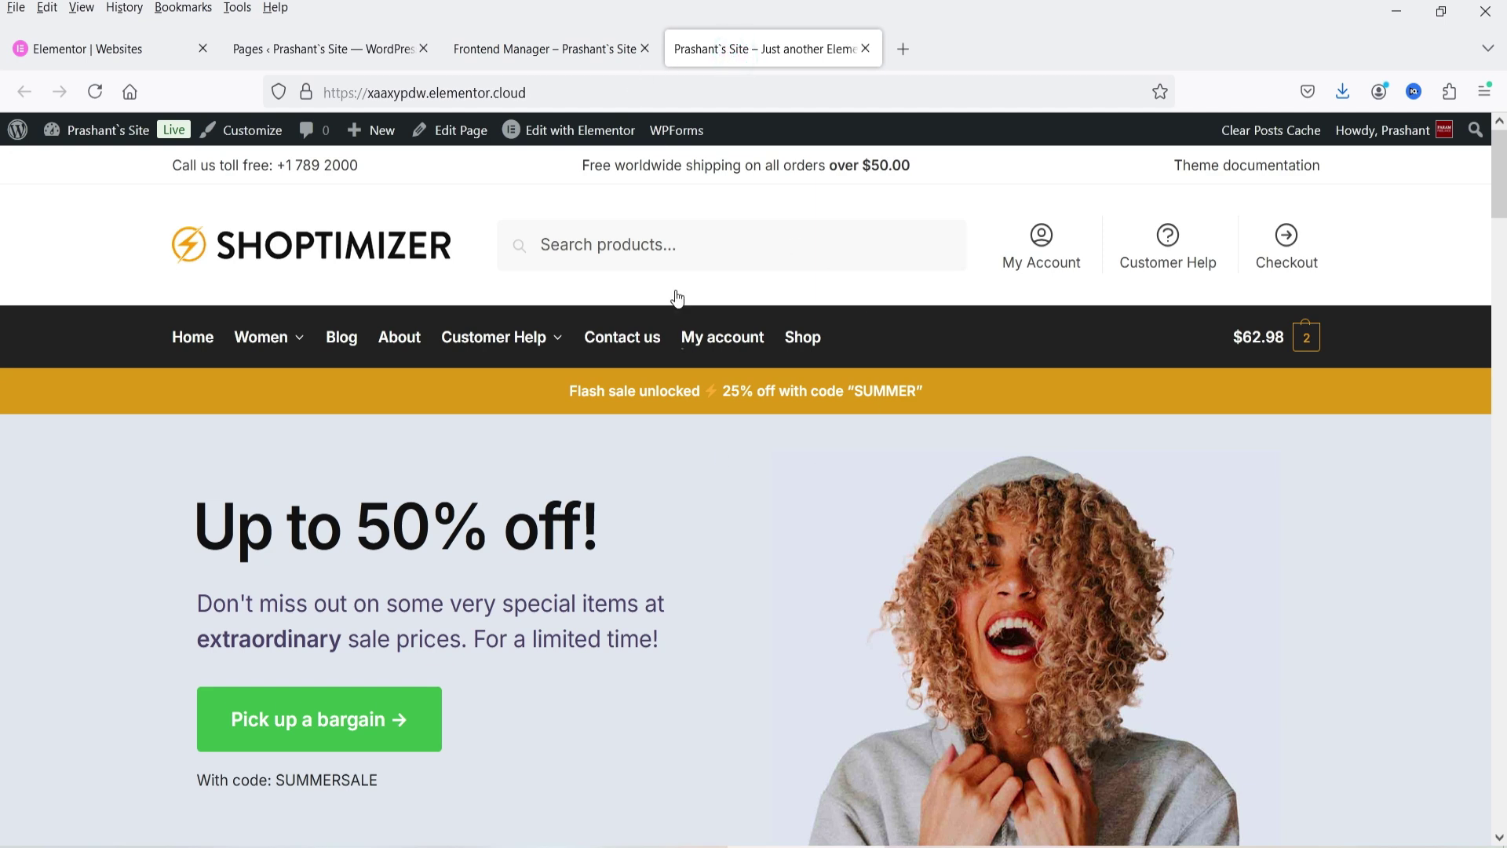
Open My account in the storefront and choose Frontend Manager from its account menu.
click(723, 353)
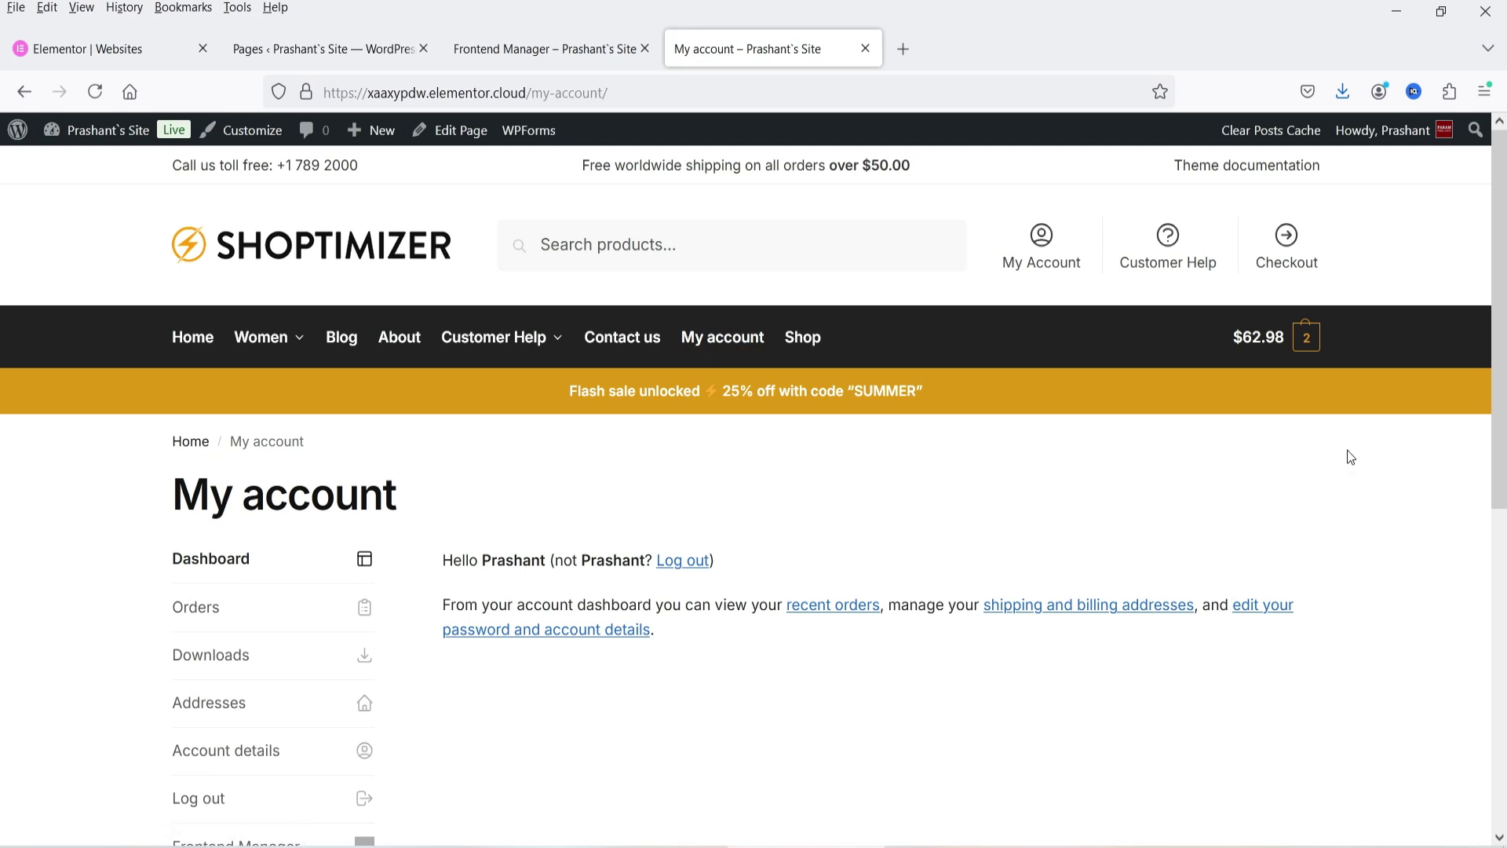
scroll(1334, 439, down, 4)
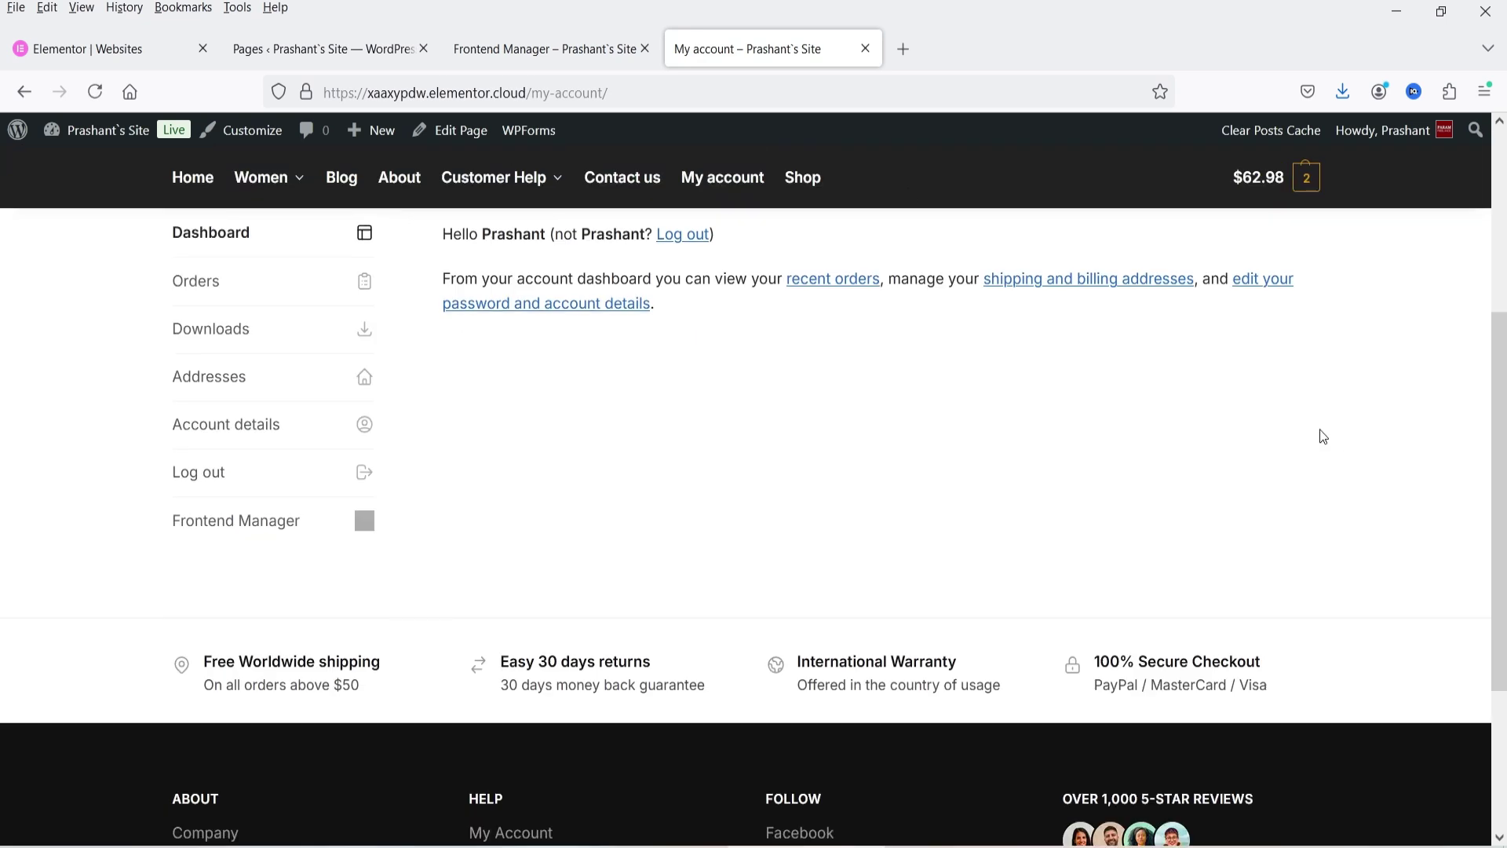
click(253, 521)
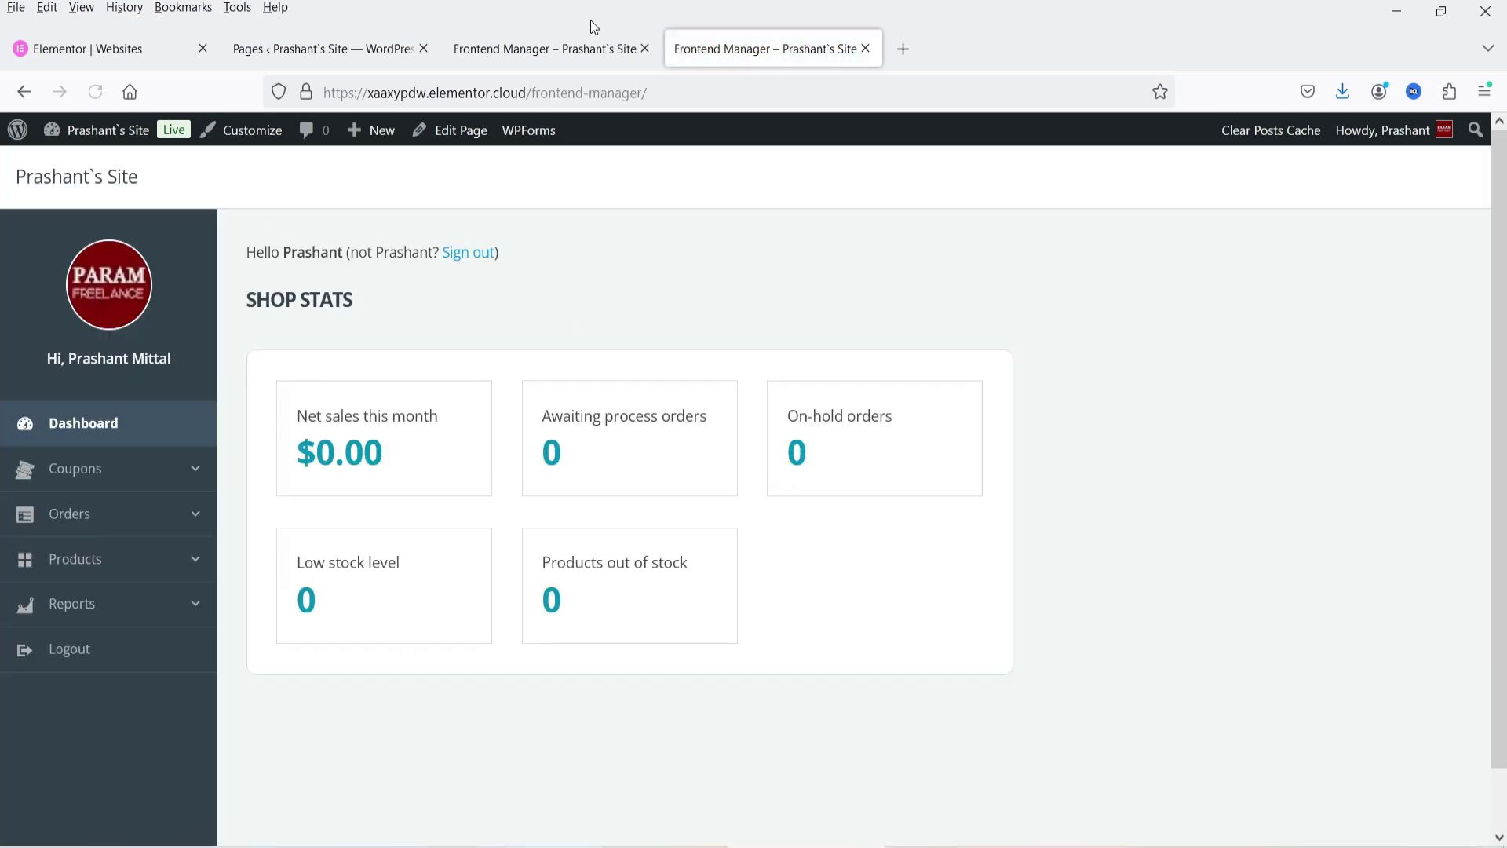
Close the duplicate Frontend Manager tab.
click(571, 39)
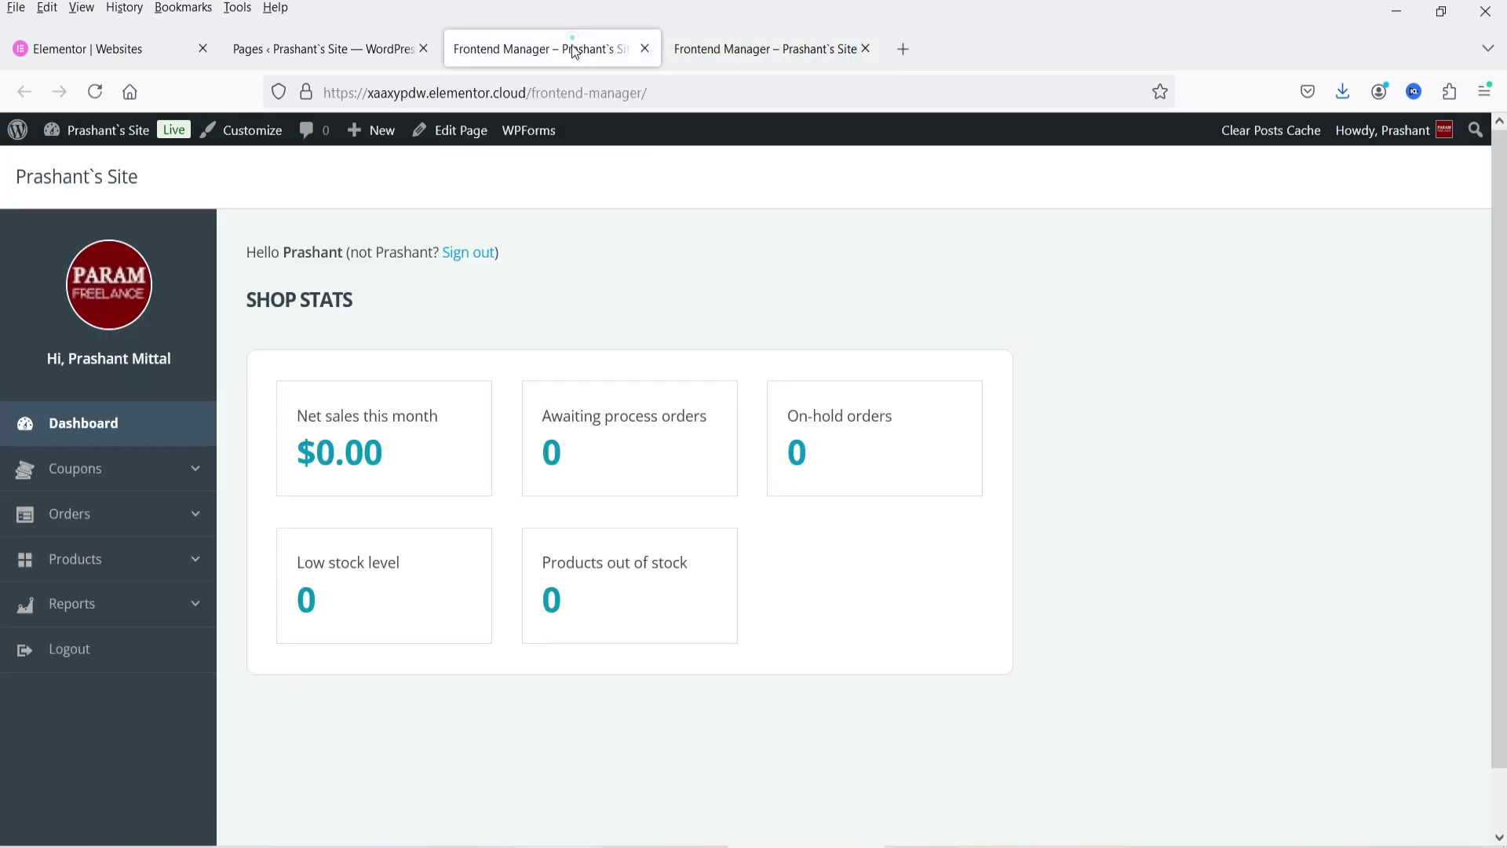
click(782, 47)
key(ctrl+w)
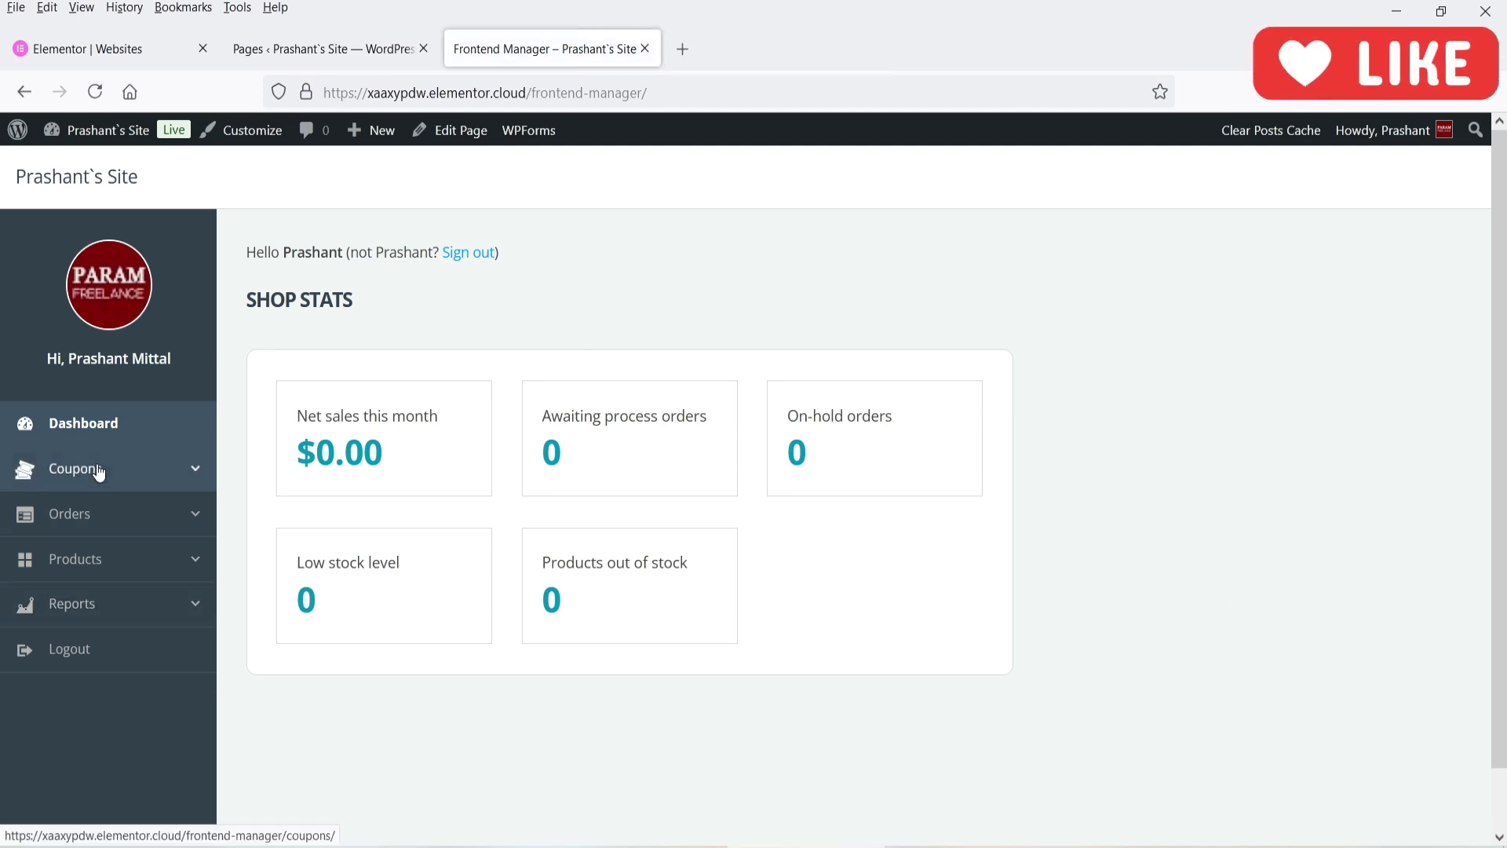
View the frontend Orders list and its add-order form, then switch to the shop manager's private window.
click(97, 513)
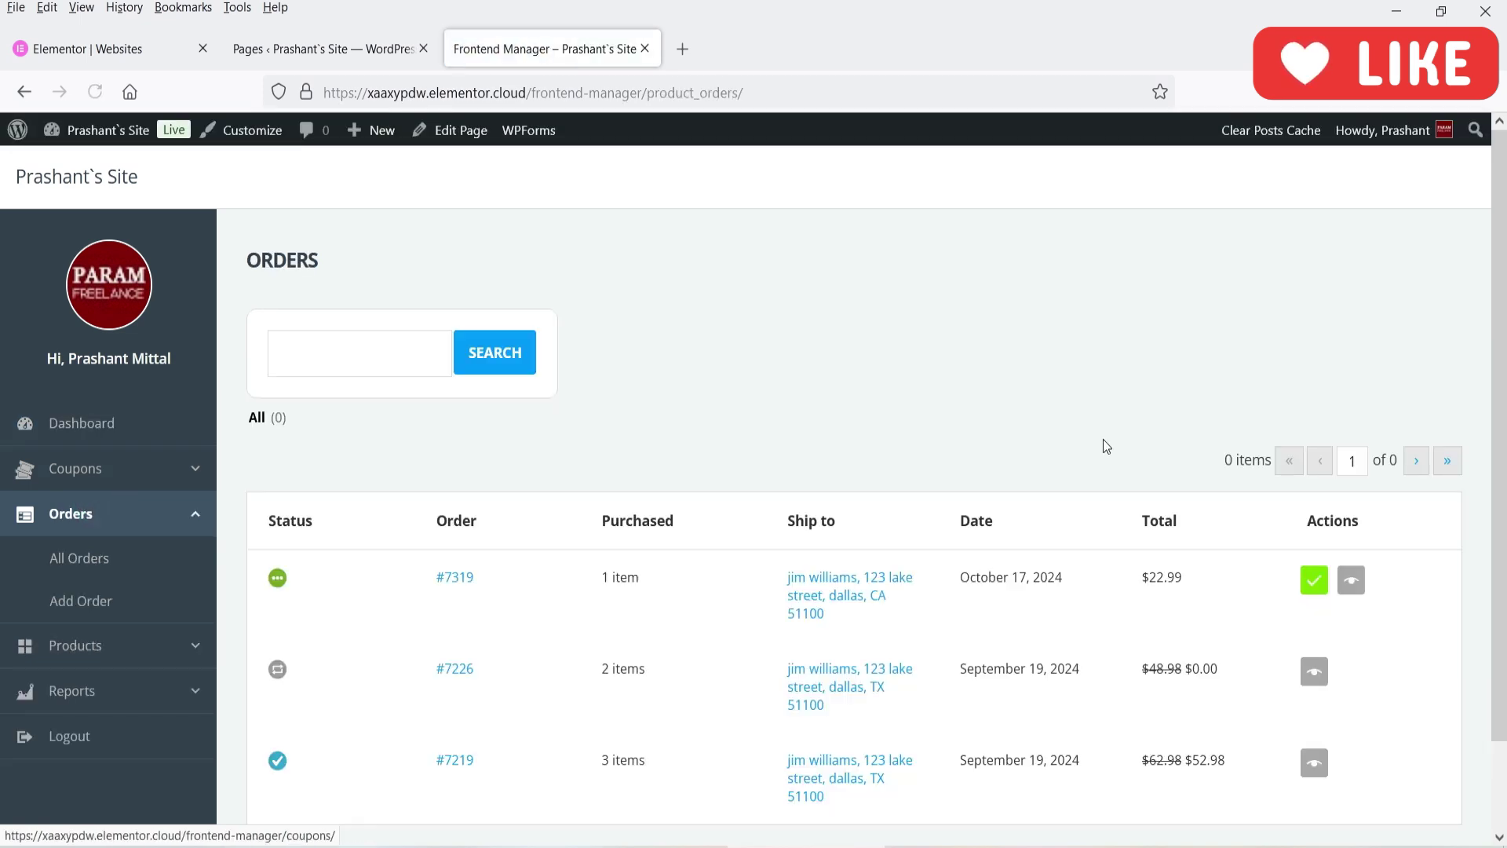
scroll(90, 508, down, 1)
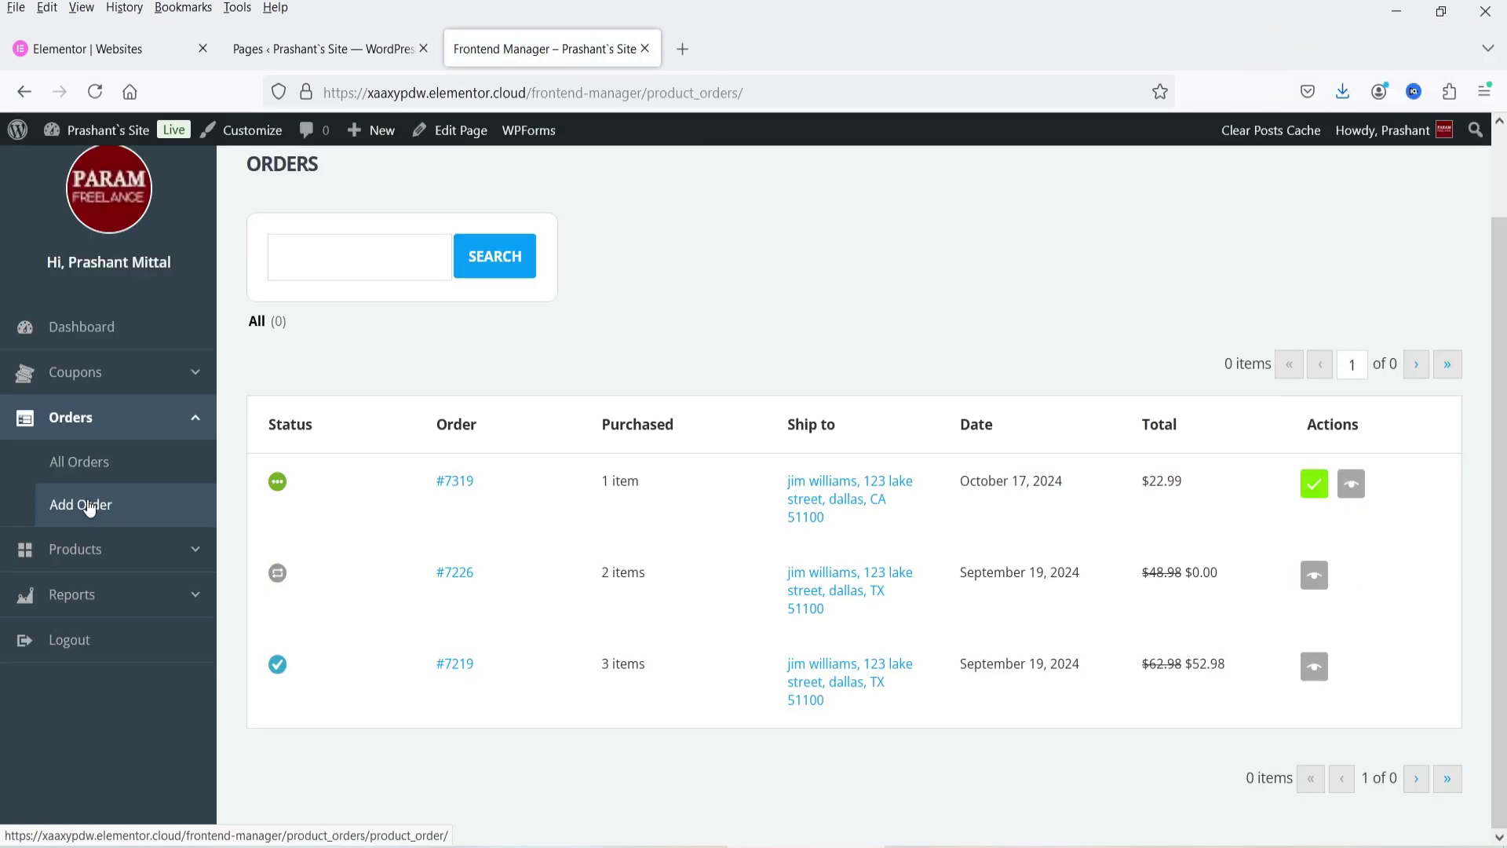
click(90, 507)
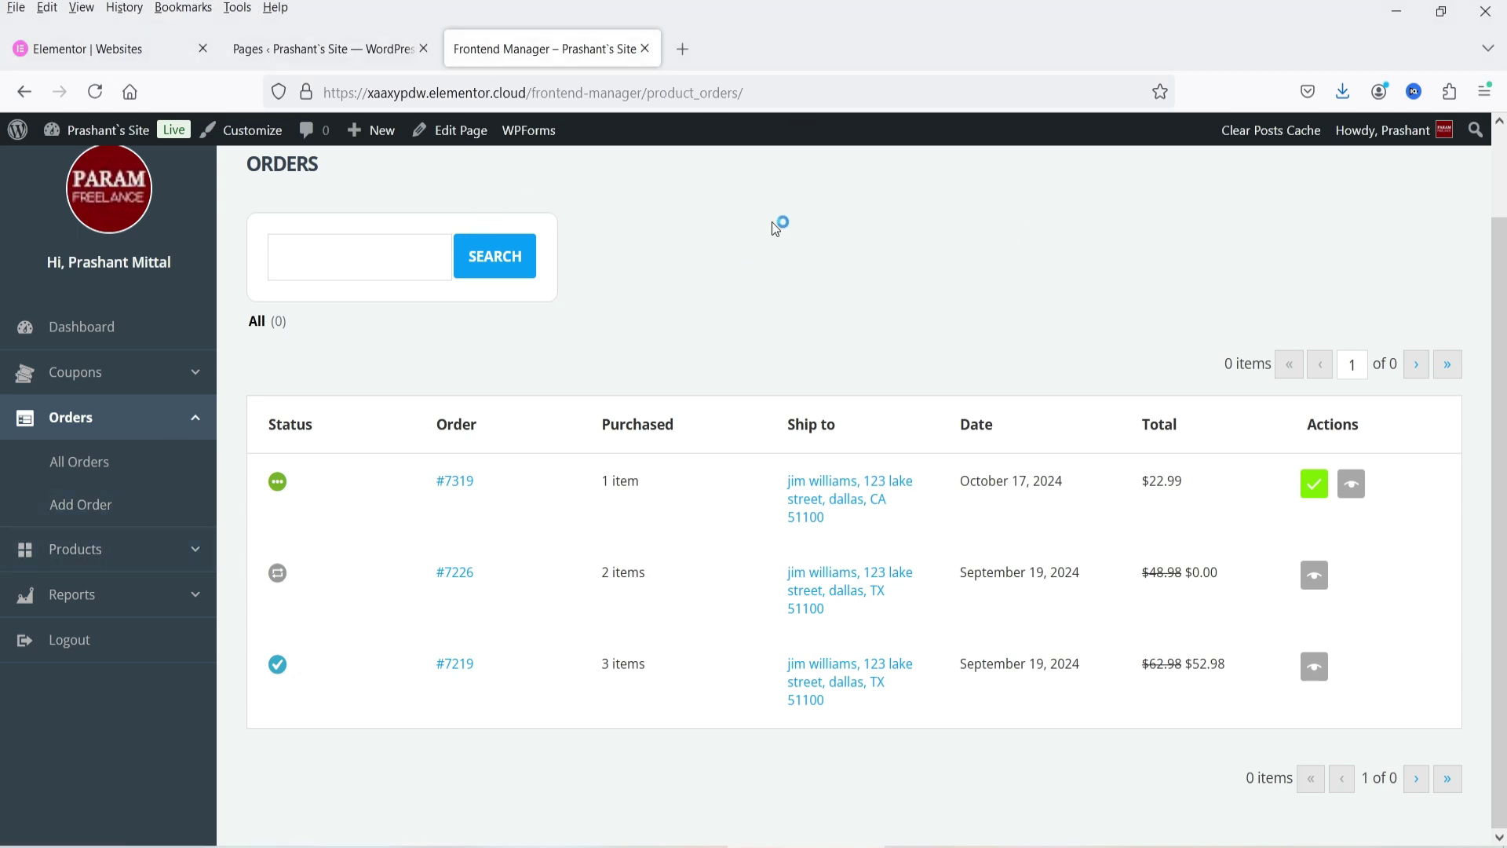
key(alt+Tab)
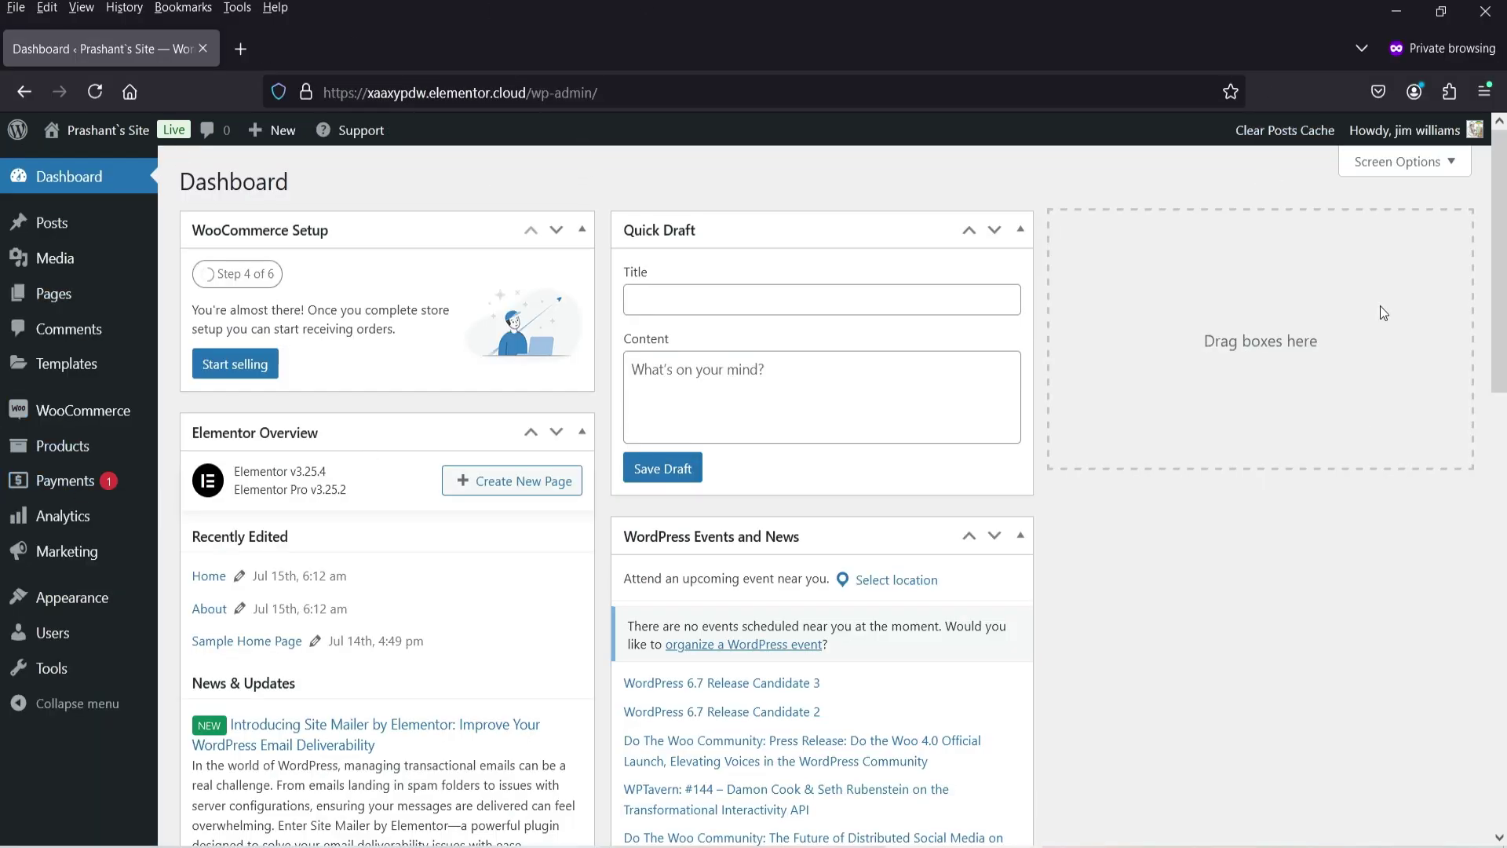
As the shop manager, go from My account to the Frontend Manager Shop Stats dashboard.
mouse_move(1375, 135)
click(1360, 173)
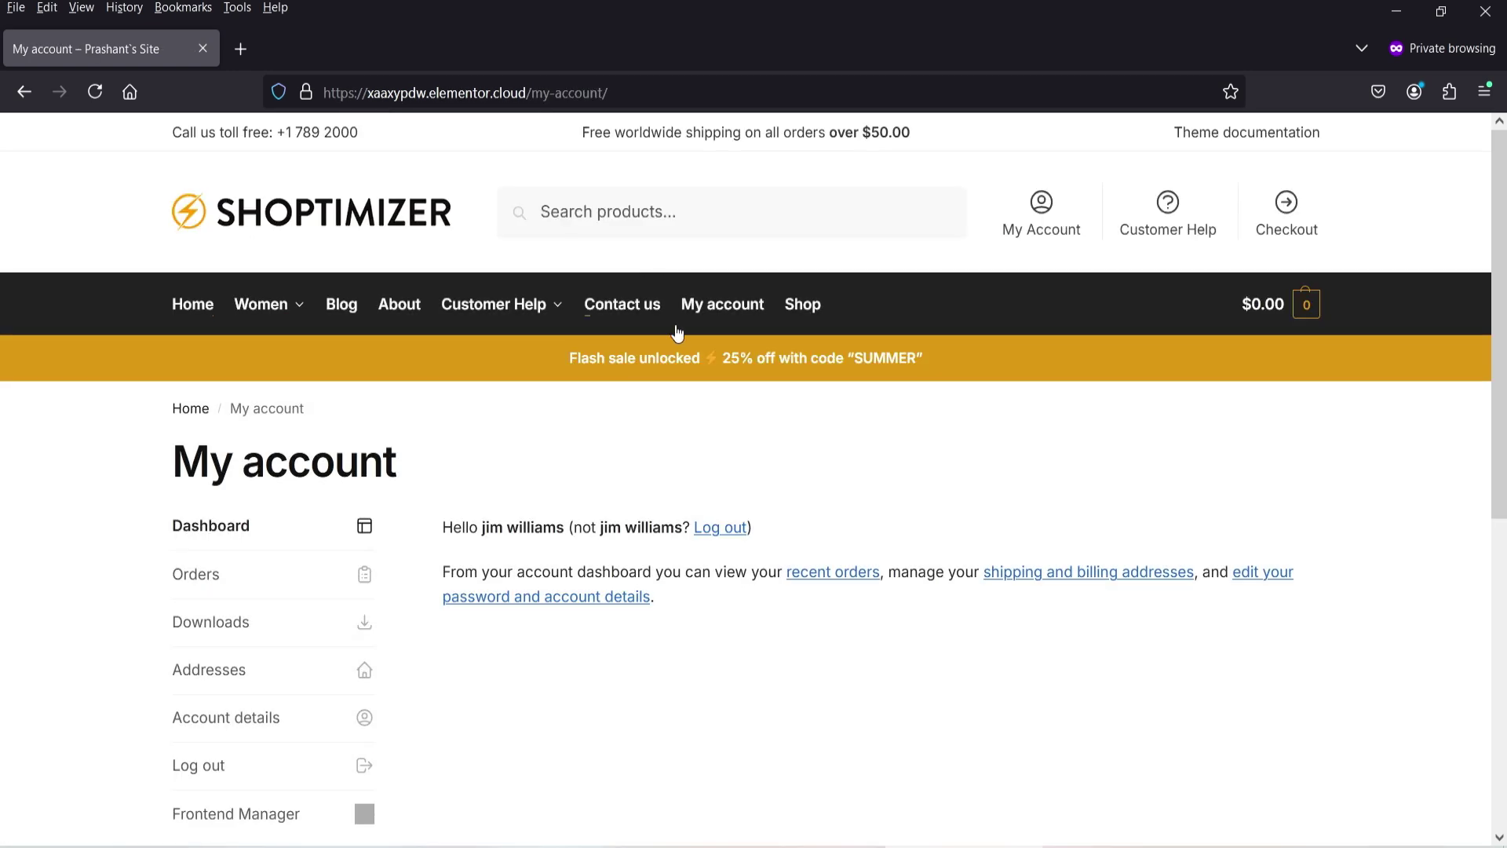
click(714, 306)
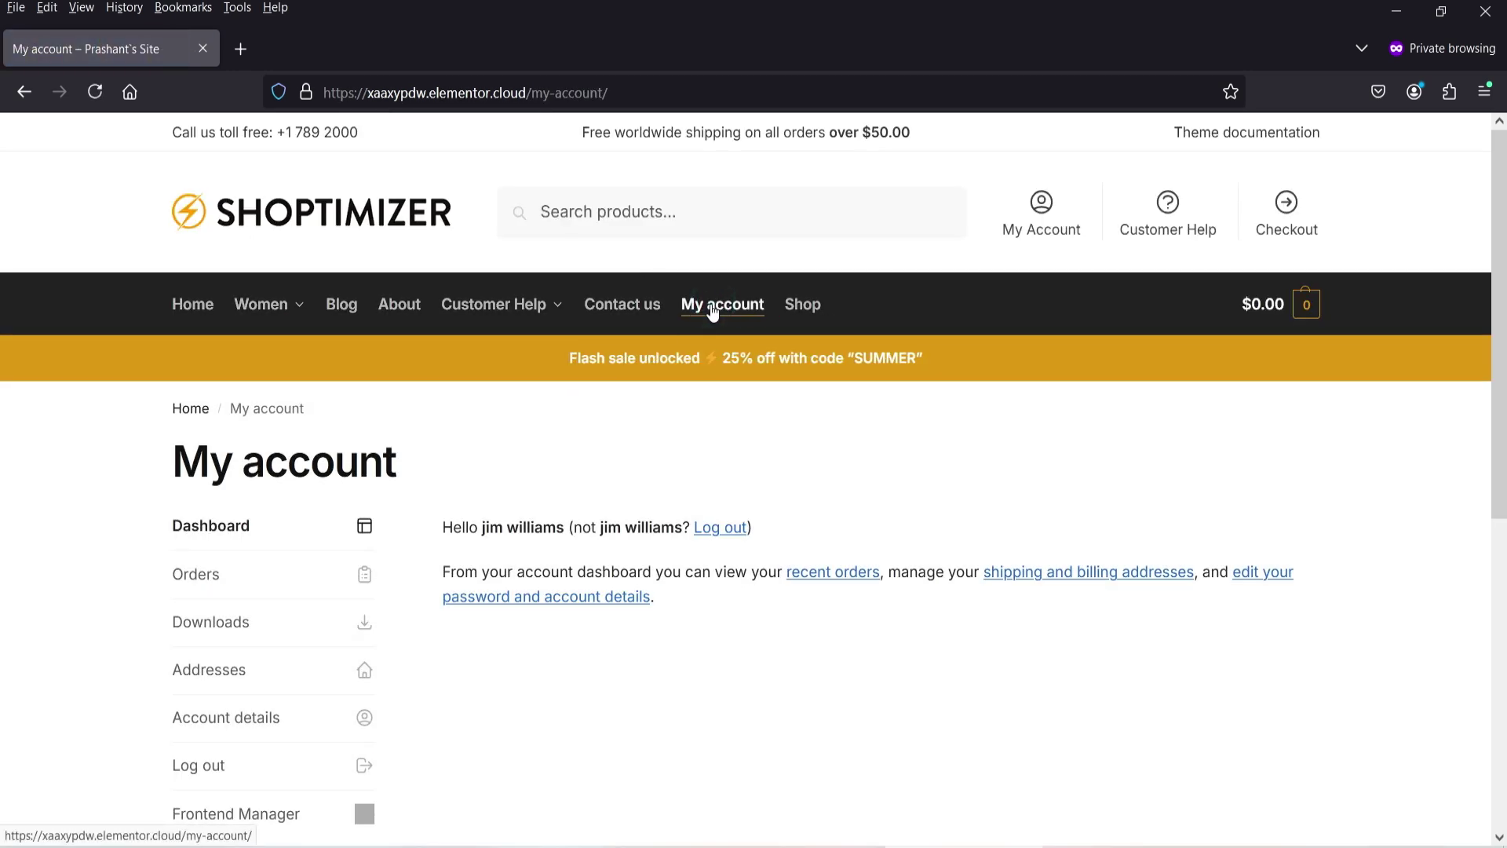
scroll(27, 416, down, 1)
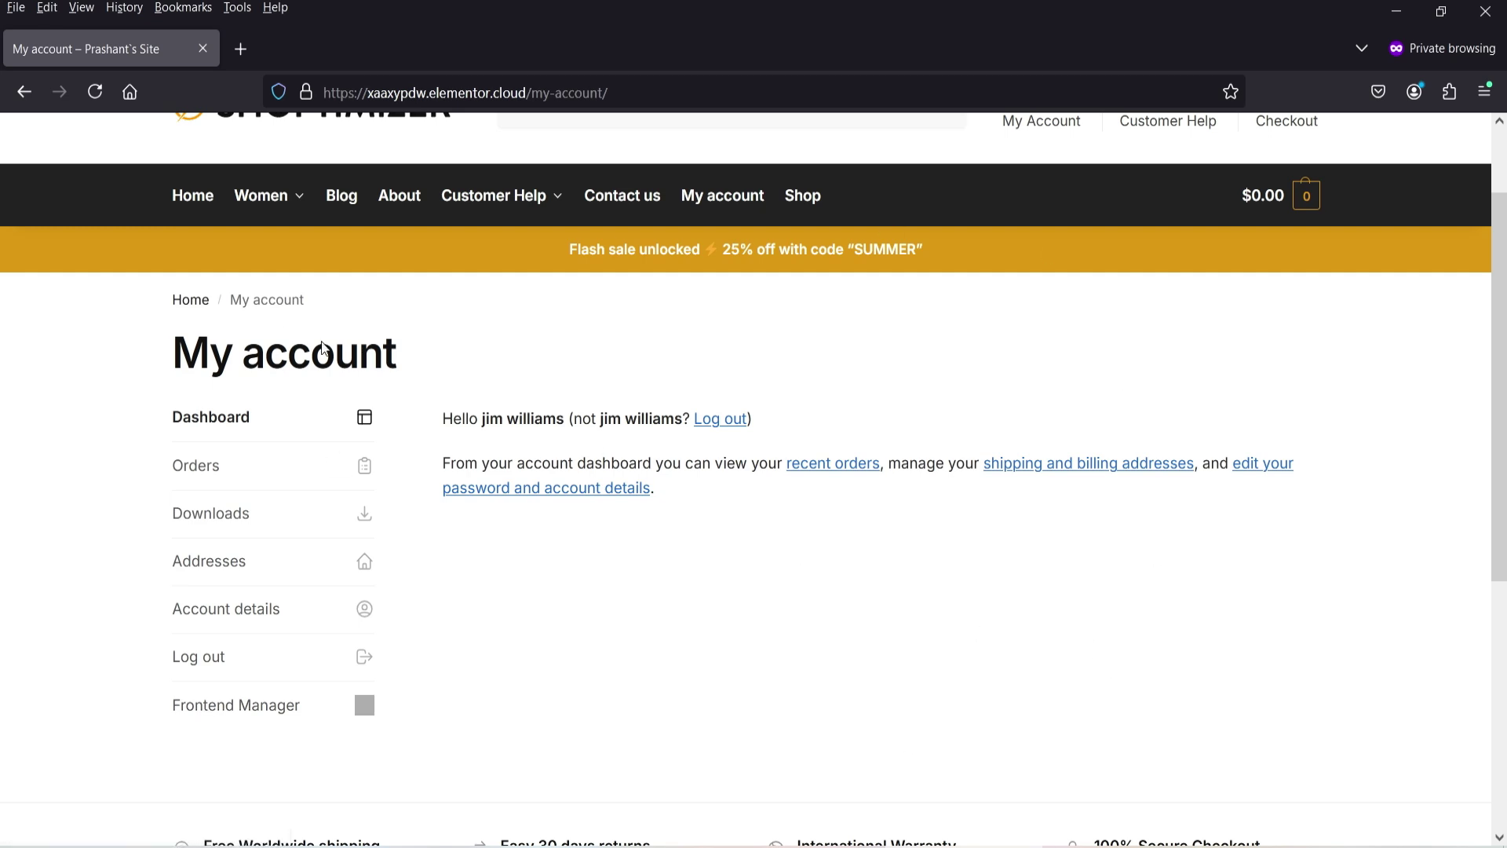
click(227, 704)
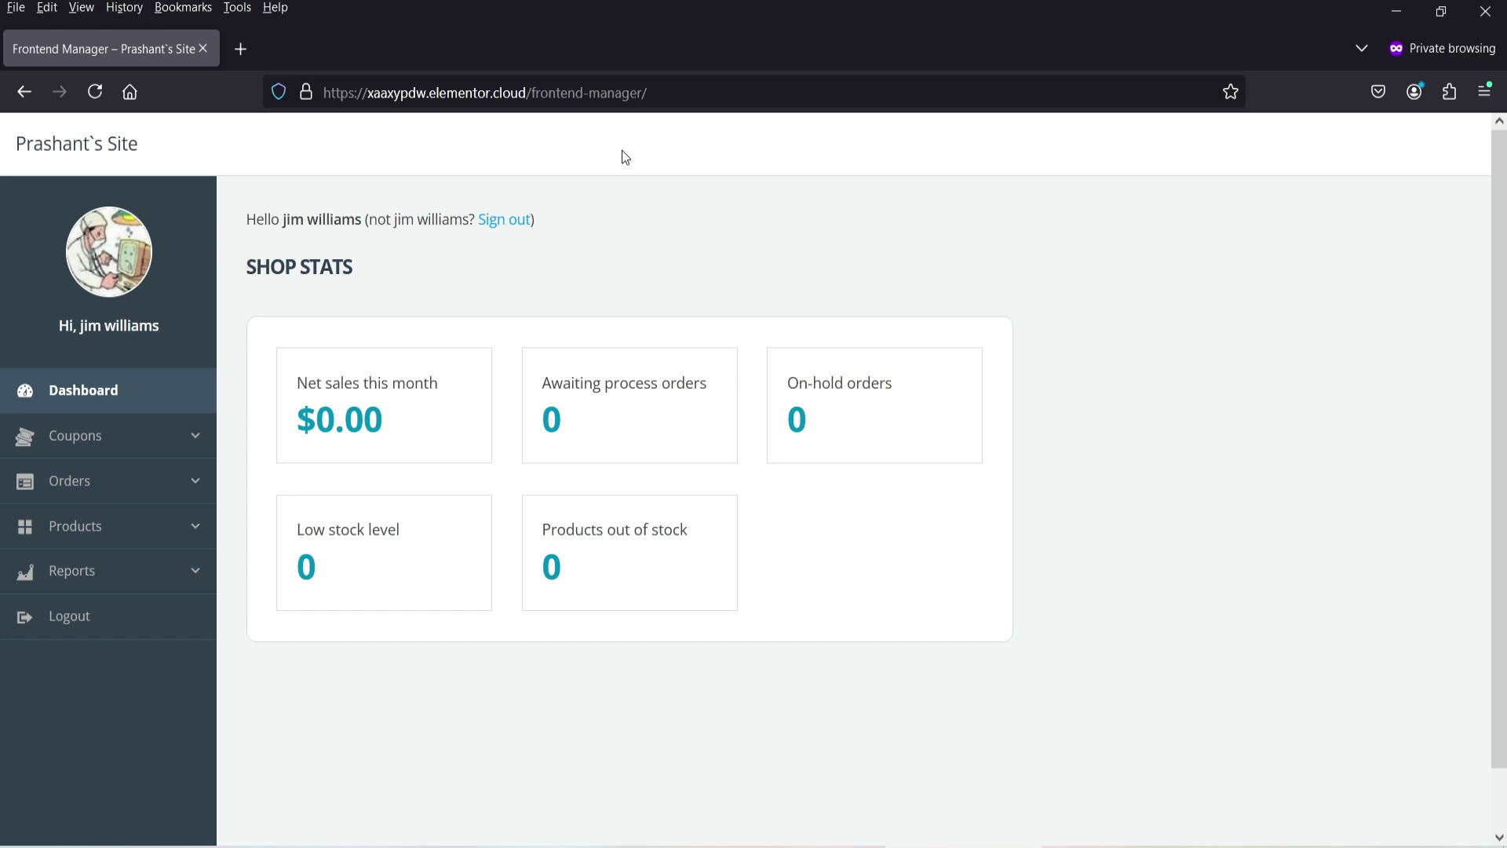
Go to the site's wp-admin dashboard and reopen the Frontend Manager page.
drag(530, 94, 900, 94)
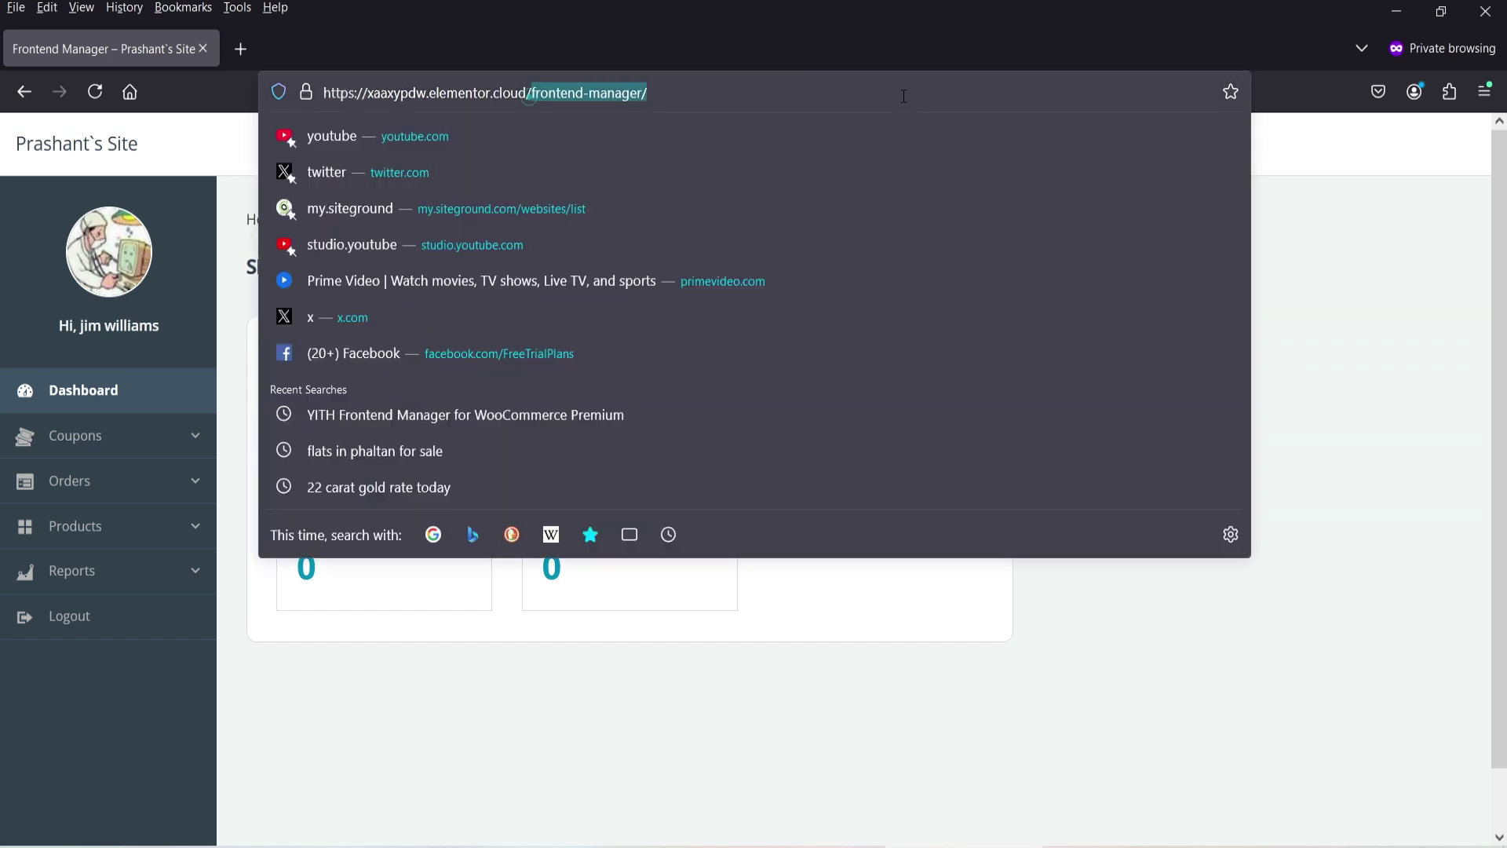
text(wp-admin)
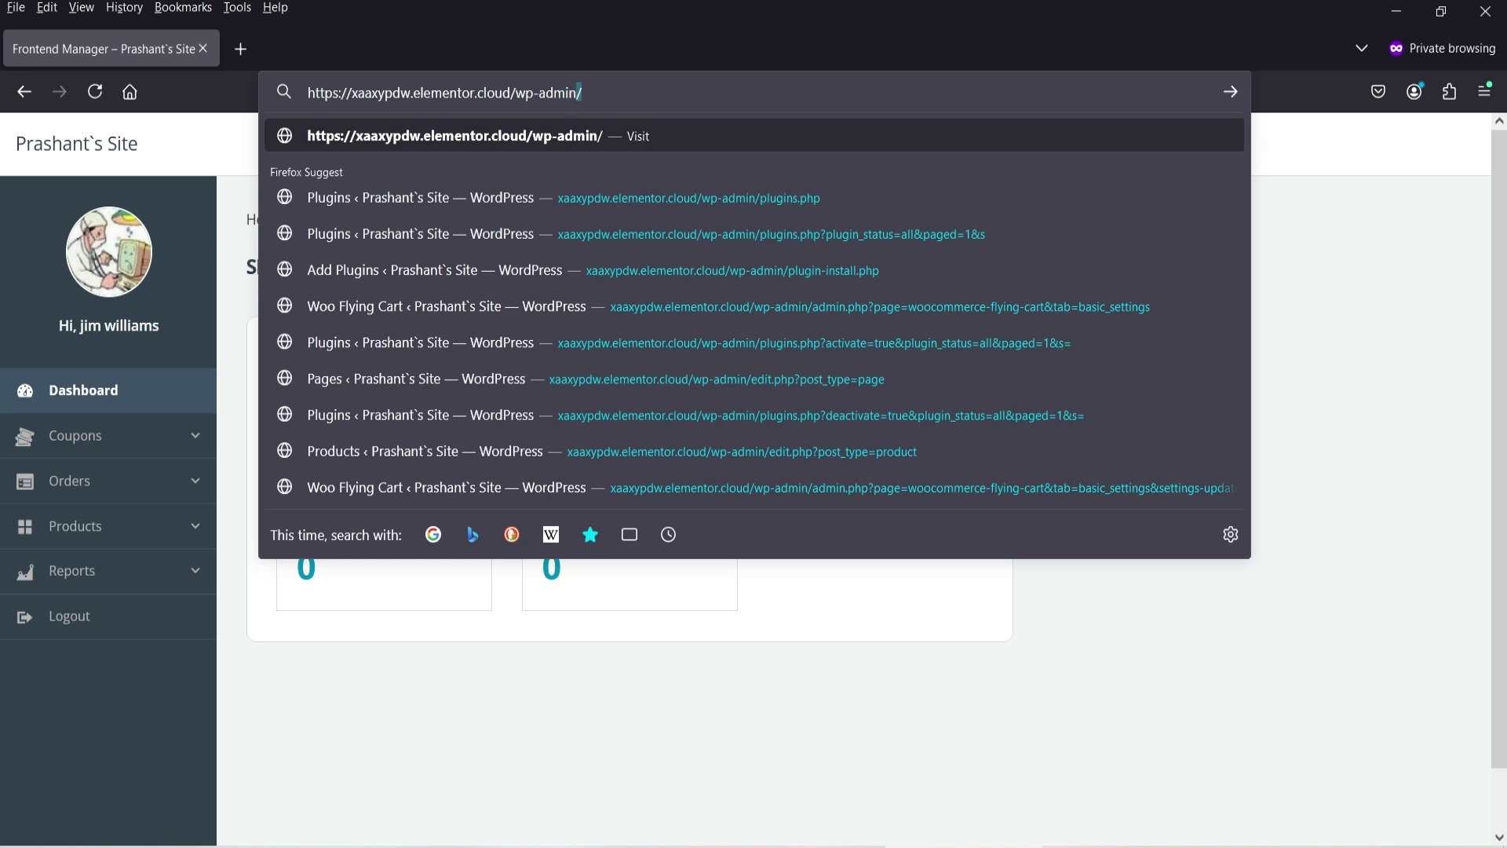
key(Return)
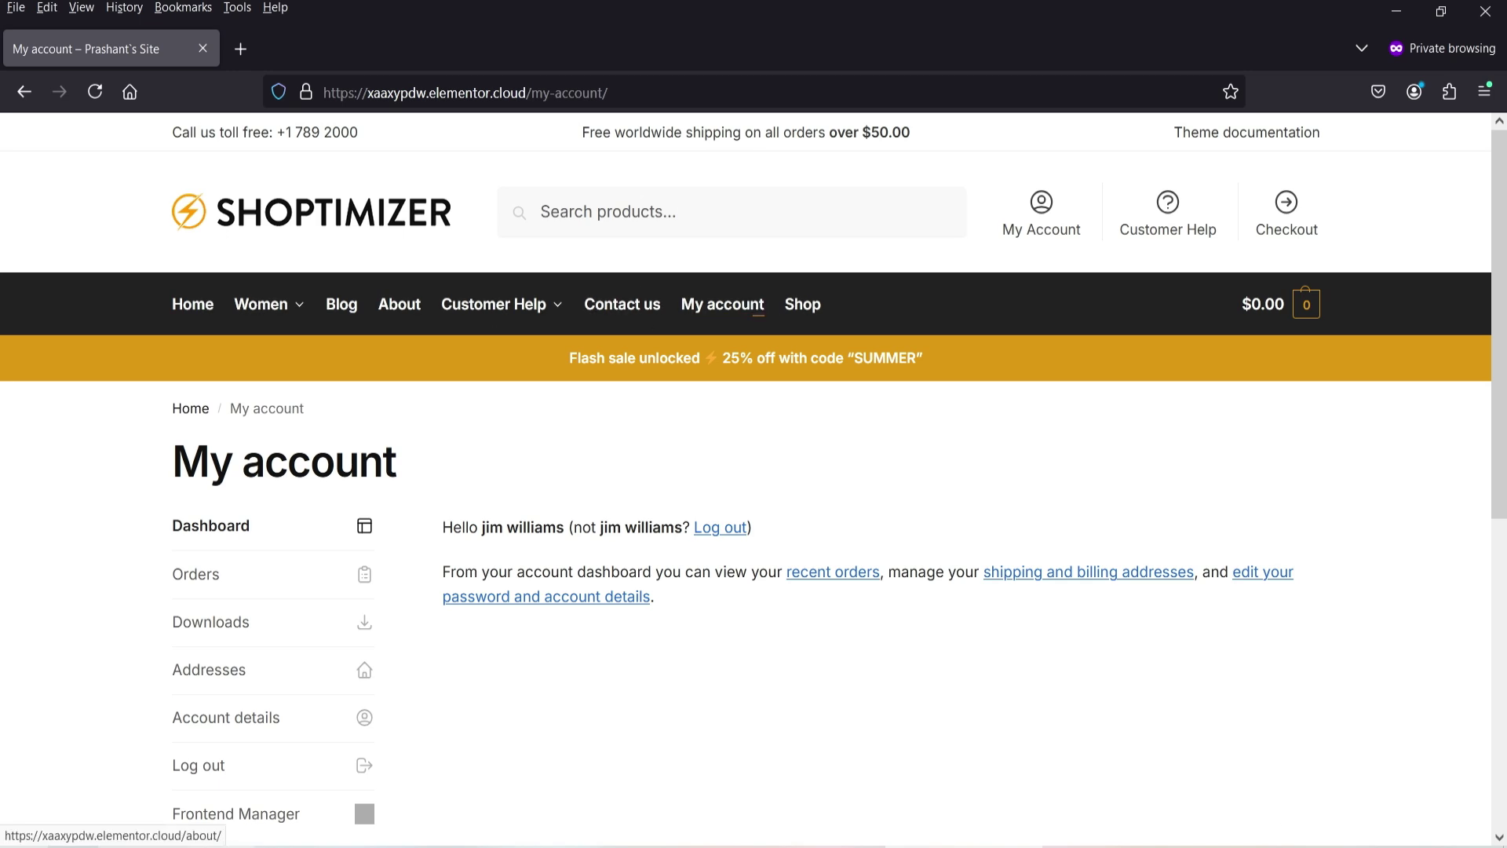
click(241, 814)
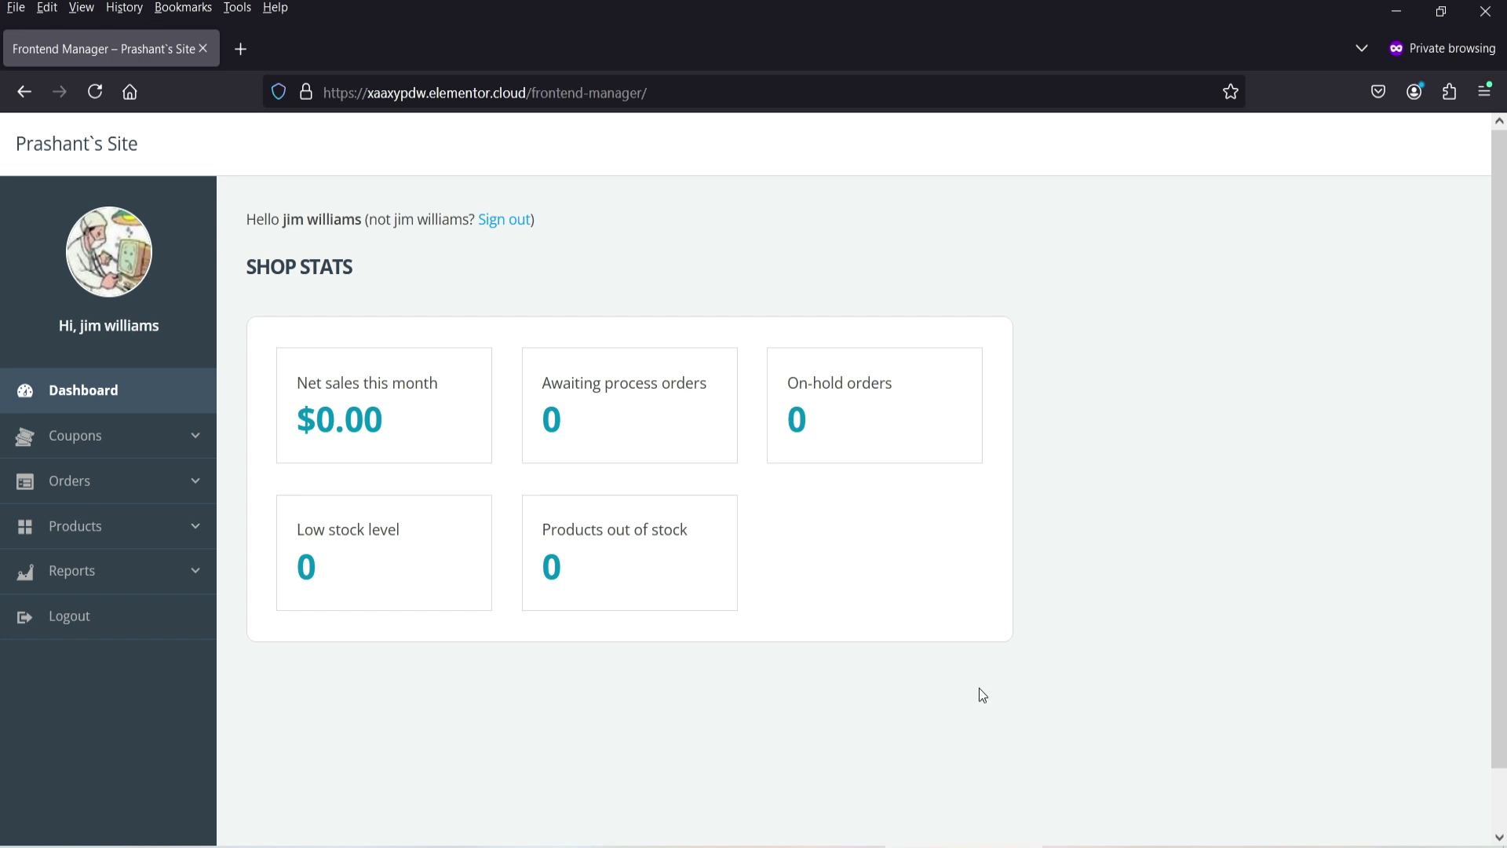
Look over the Jacket skinny fit product's edit form, then return to All Products.
click(162, 526)
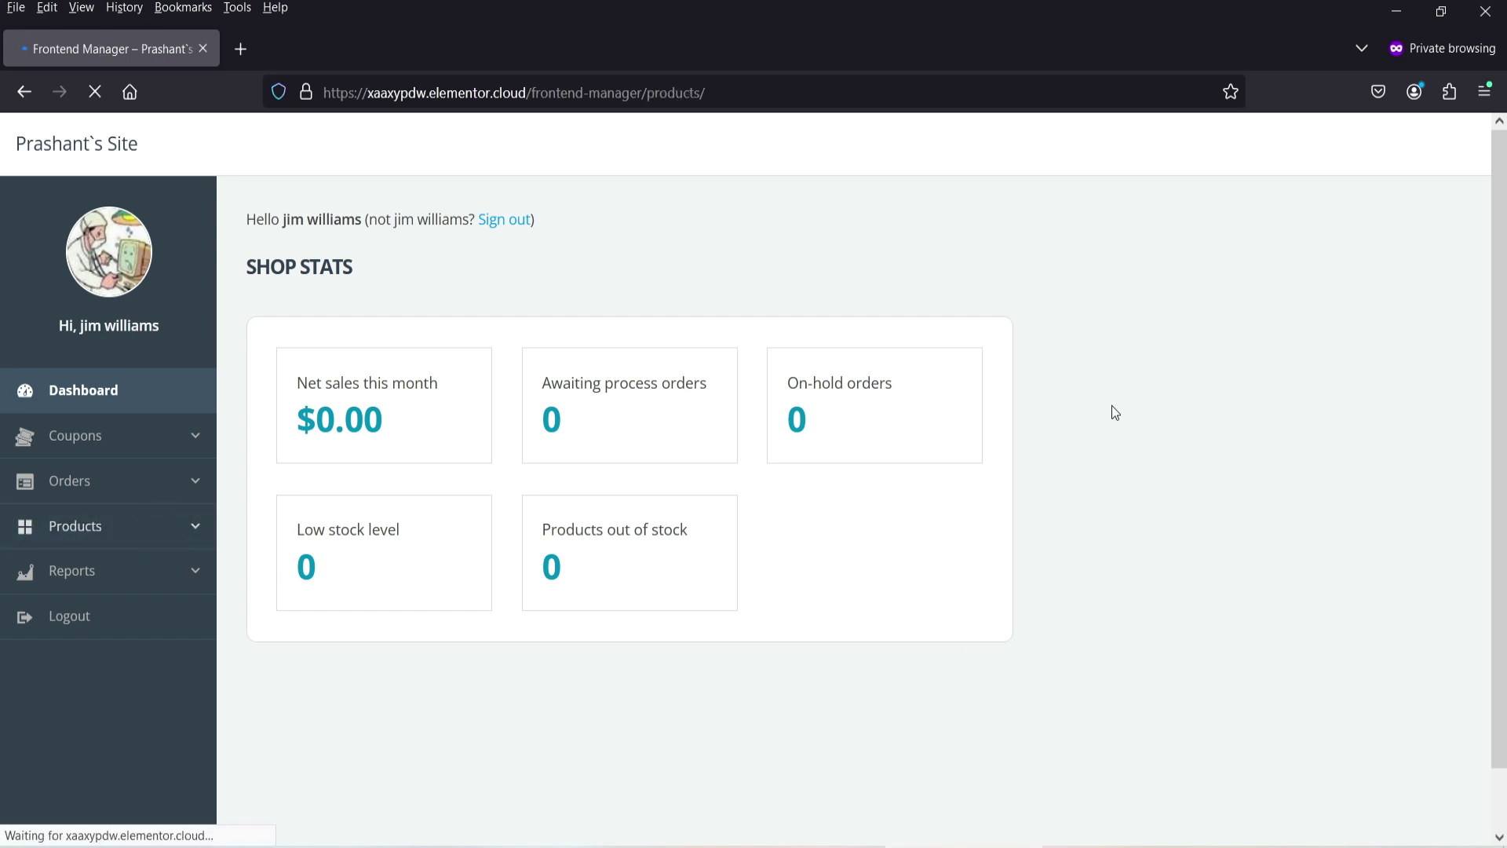
scroll(1287, 344, down, 3)
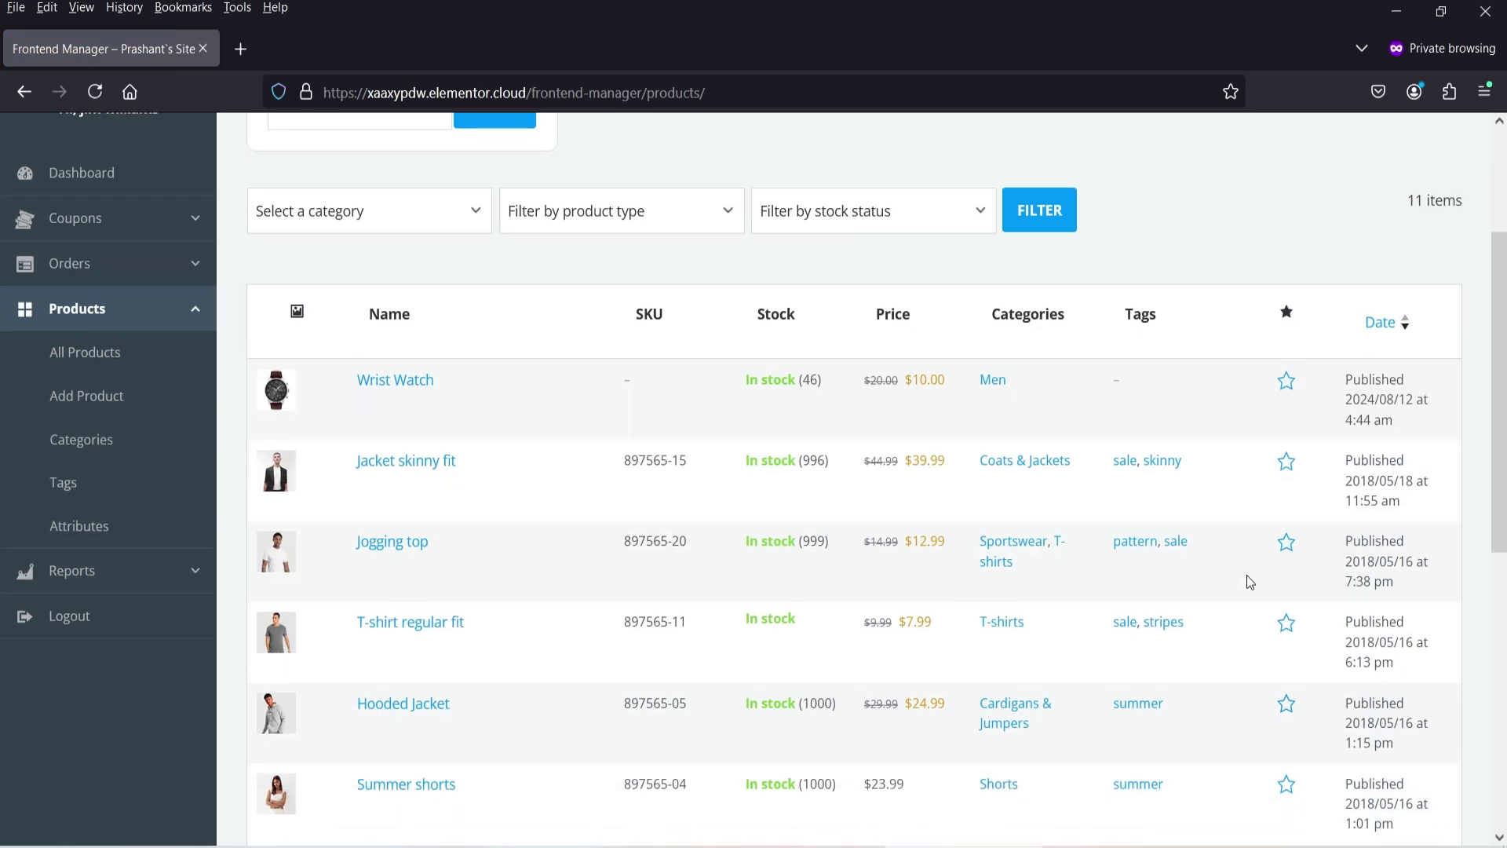
click(363, 481)
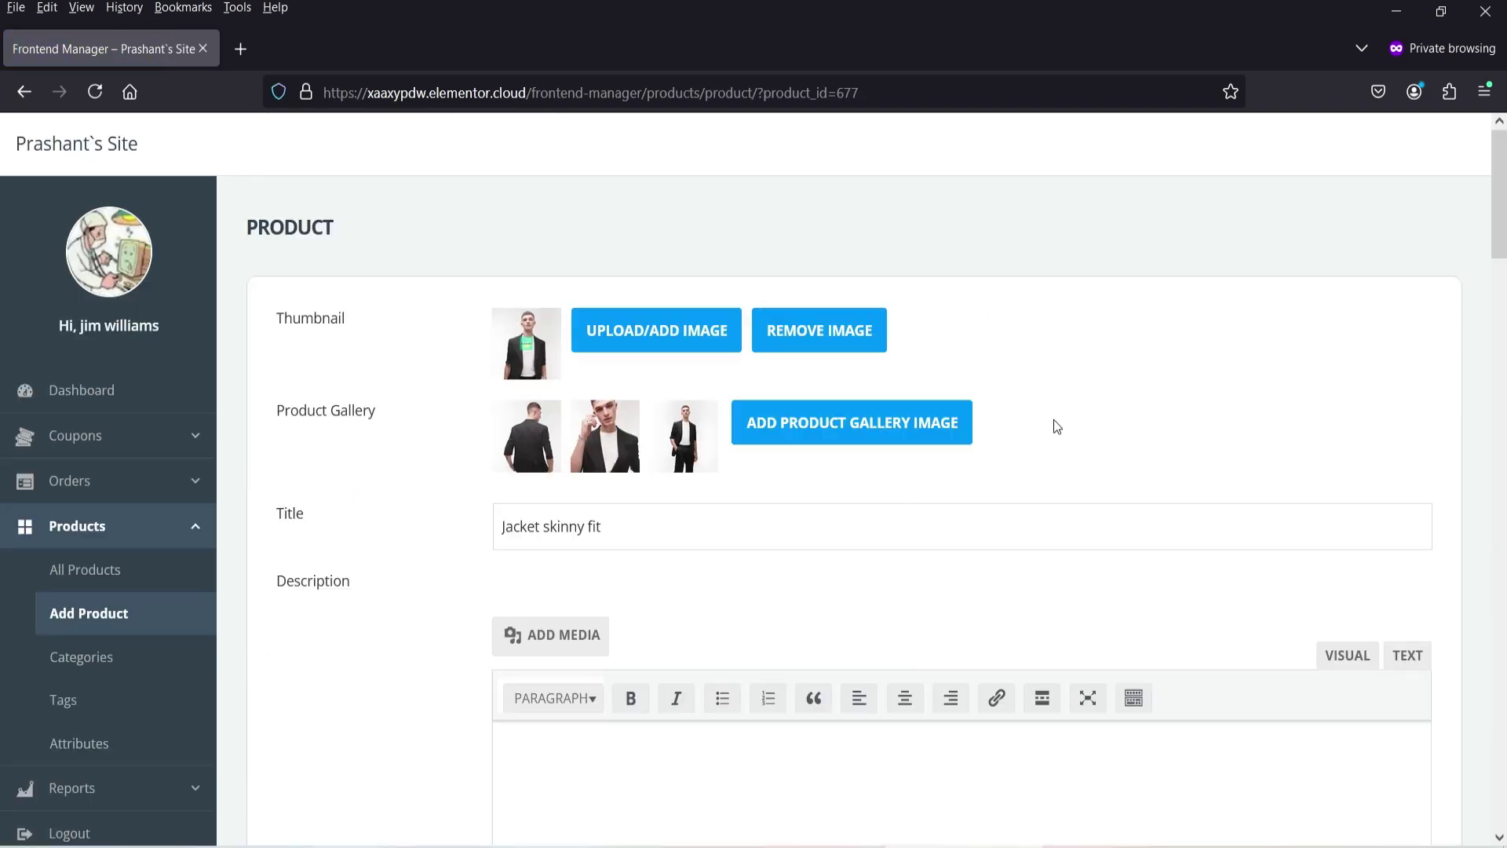
scroll(922, 390, down, 4)
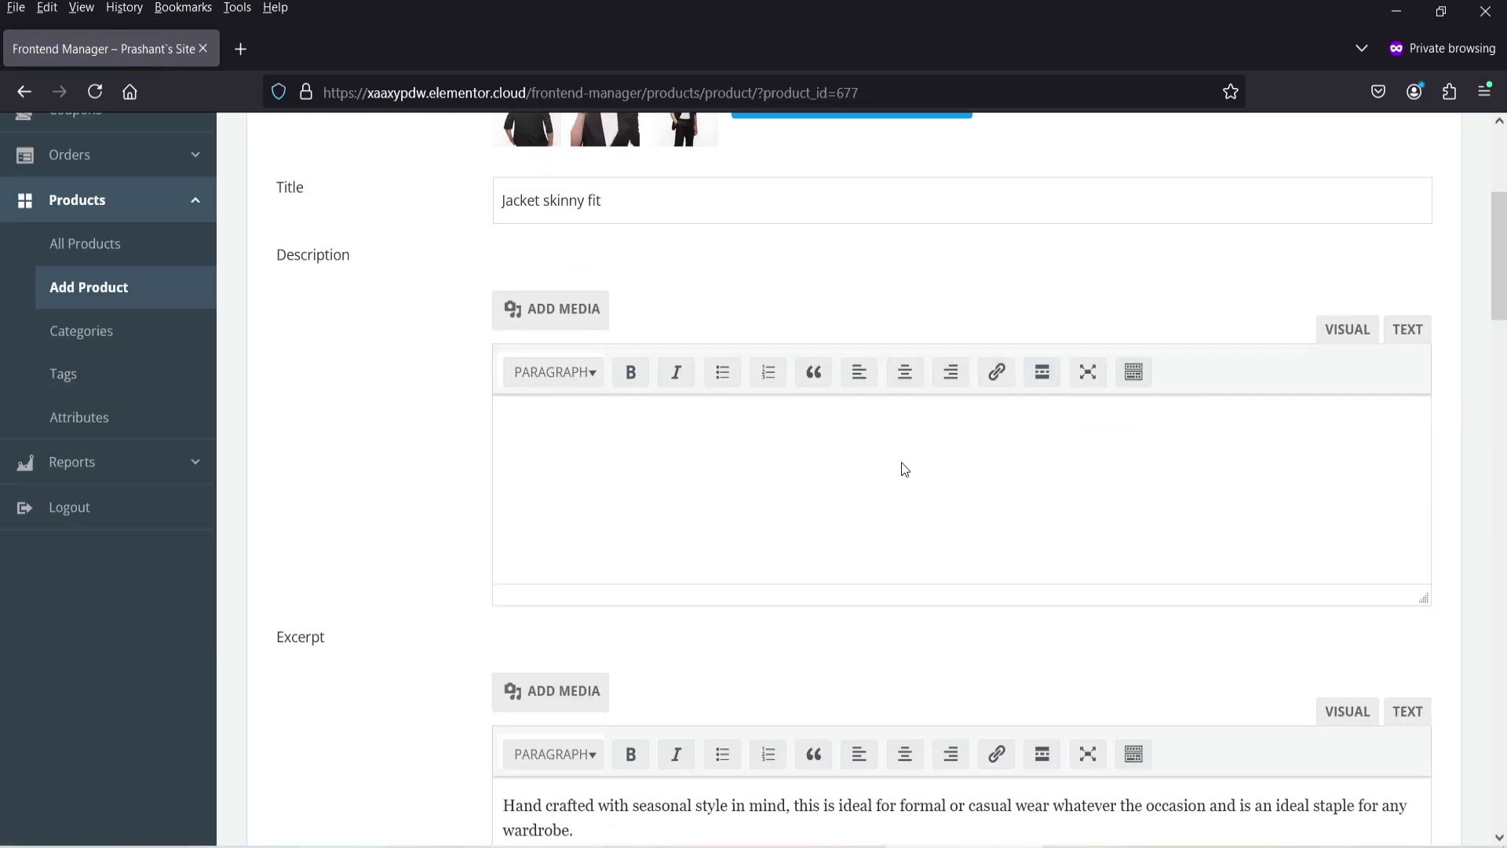
scroll(903, 468, down, 3)
scroll(906, 468, up, 7)
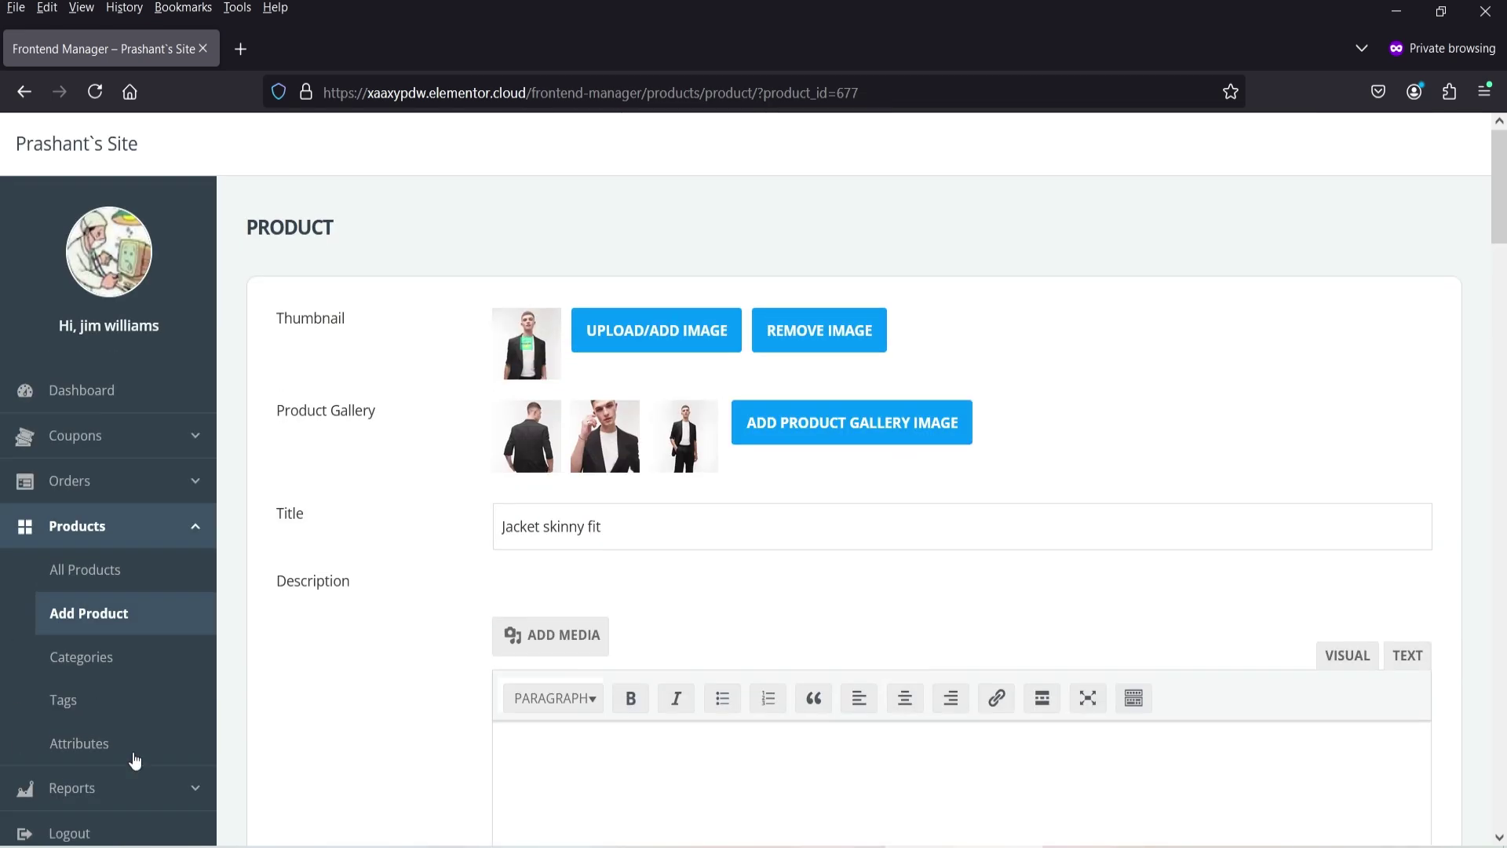
click(107, 573)
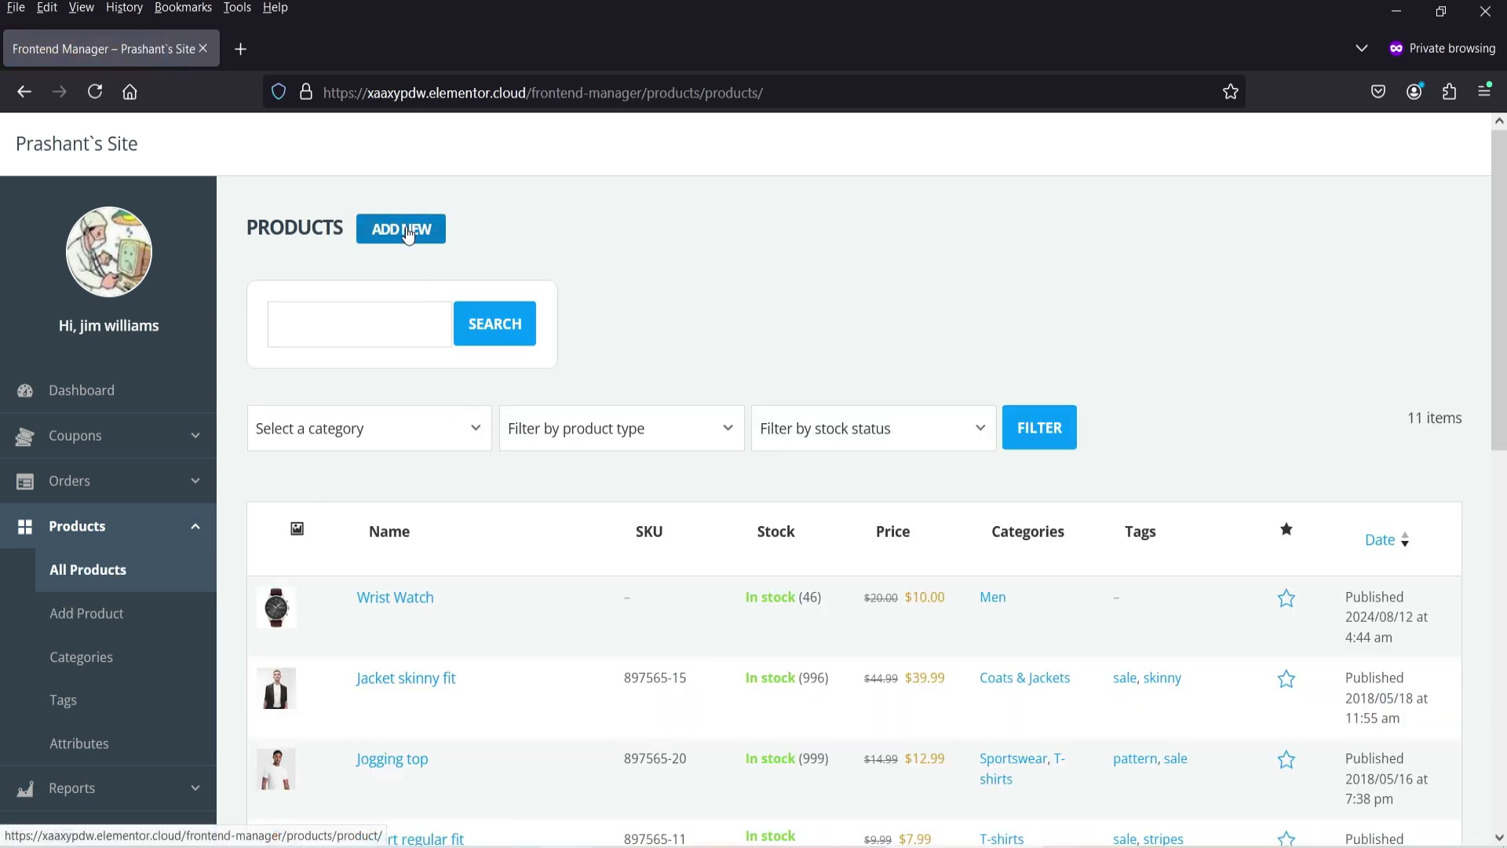
Start a new product and set its product type to Variable product.
click(104, 630)
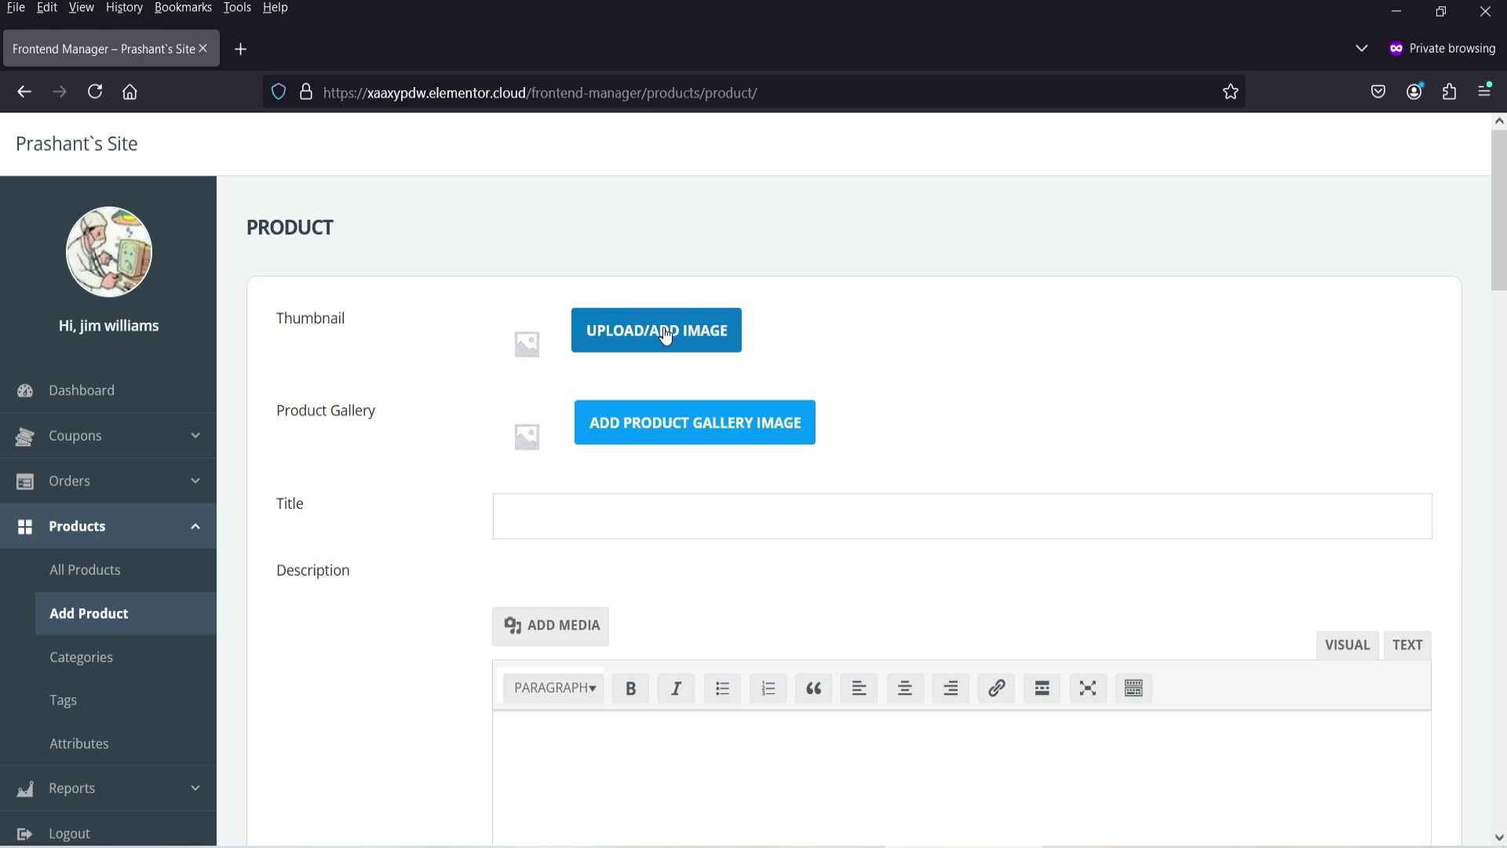
scroll(1002, 474, down, 3)
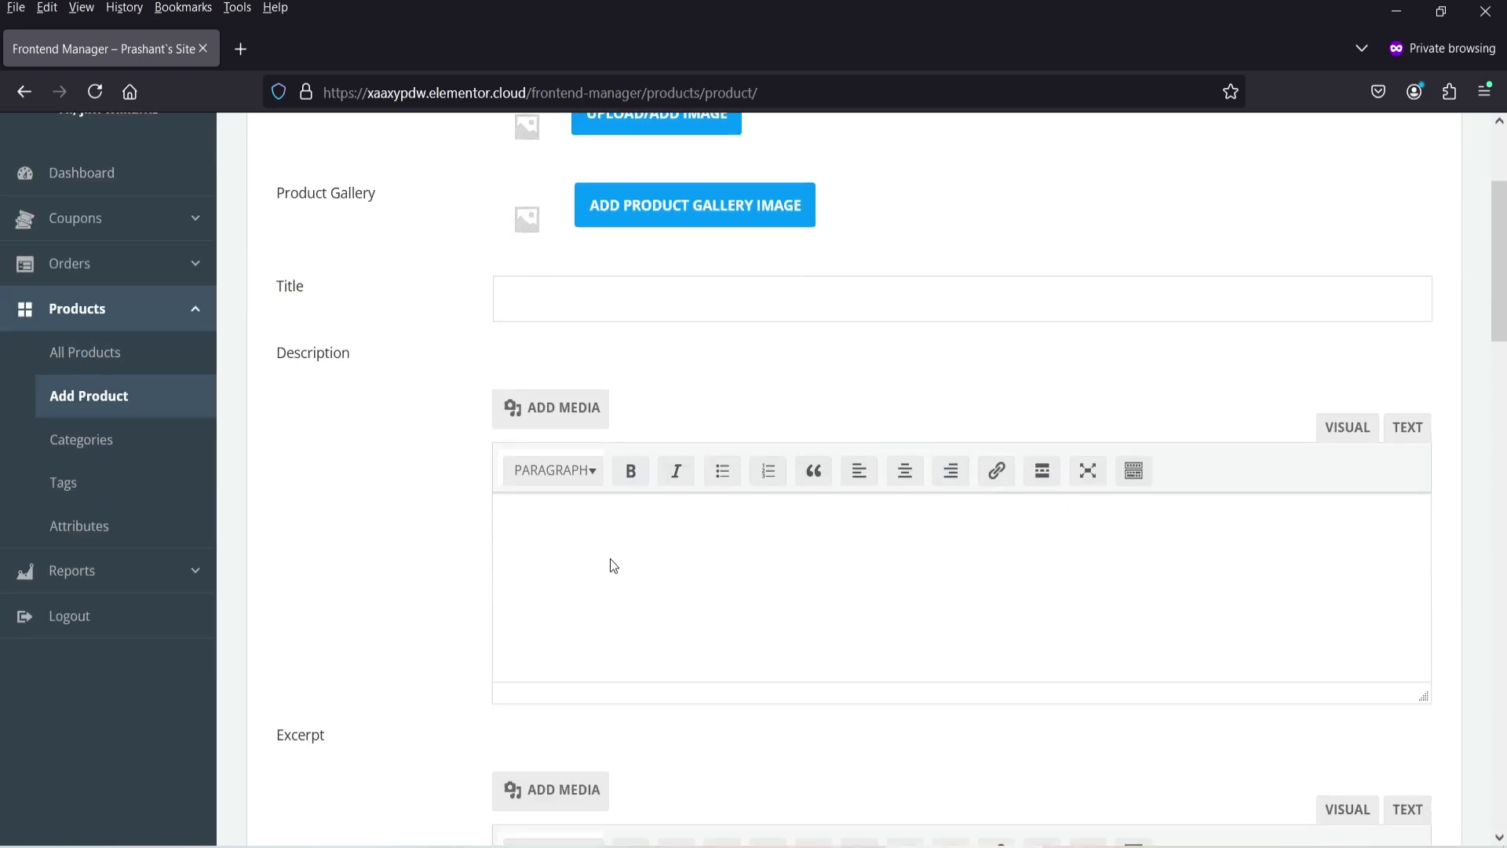
scroll(610, 558, down, 7)
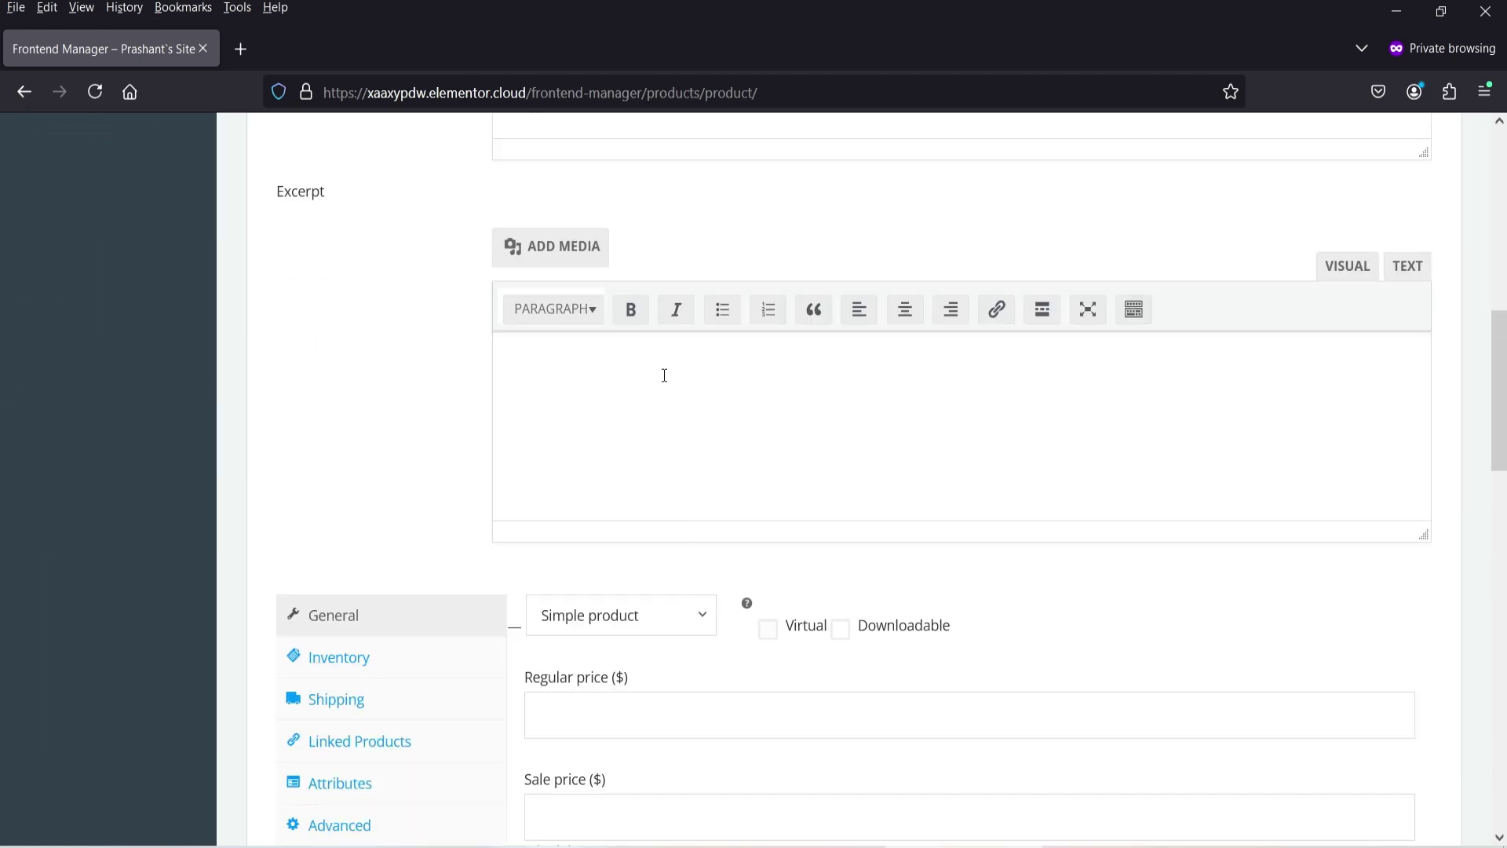
scroll(665, 375, down, 4)
click(635, 298)
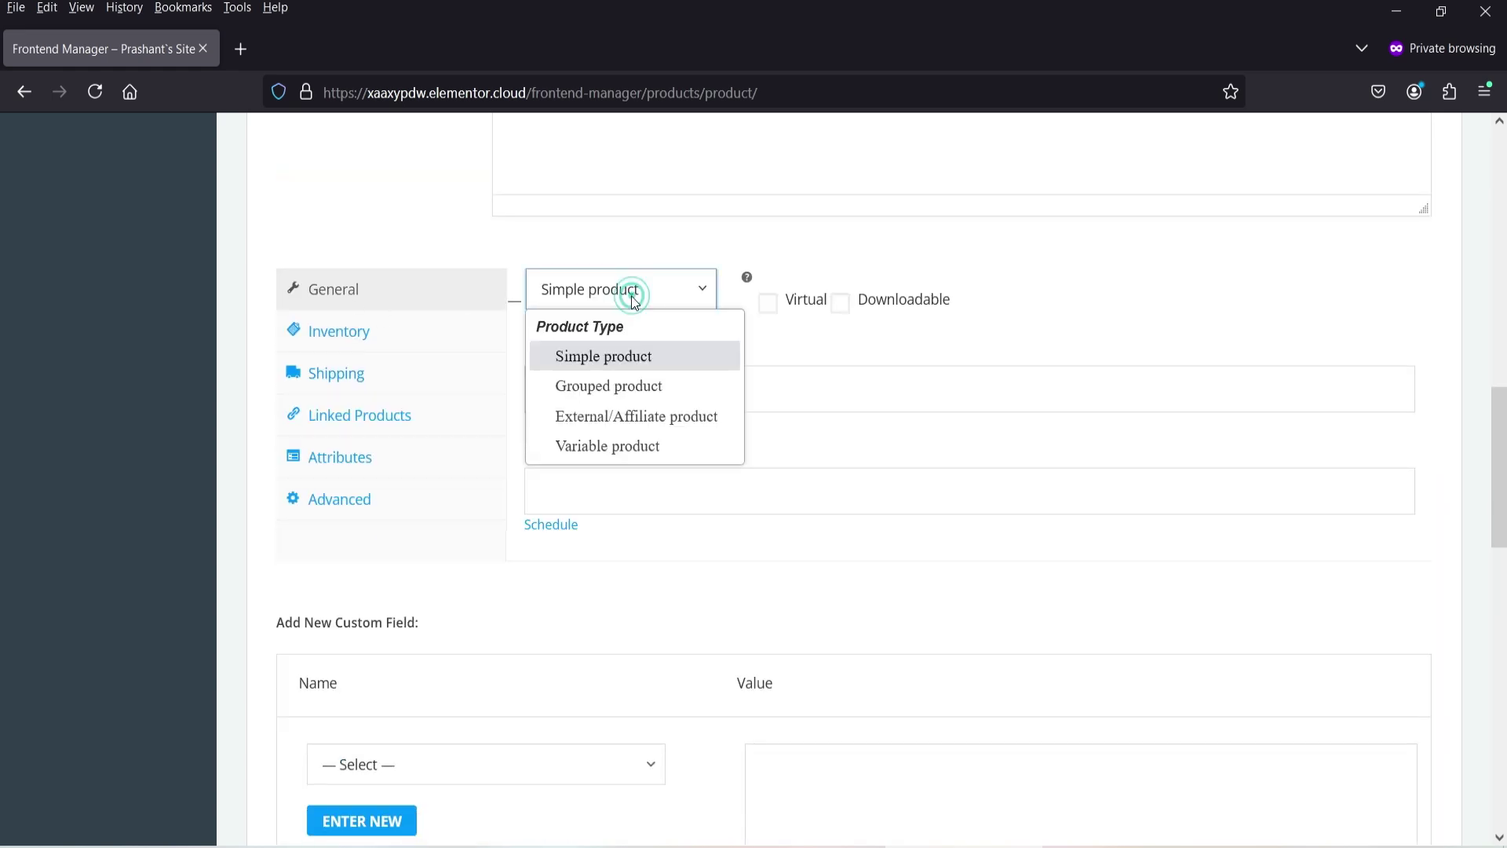
click(642, 453)
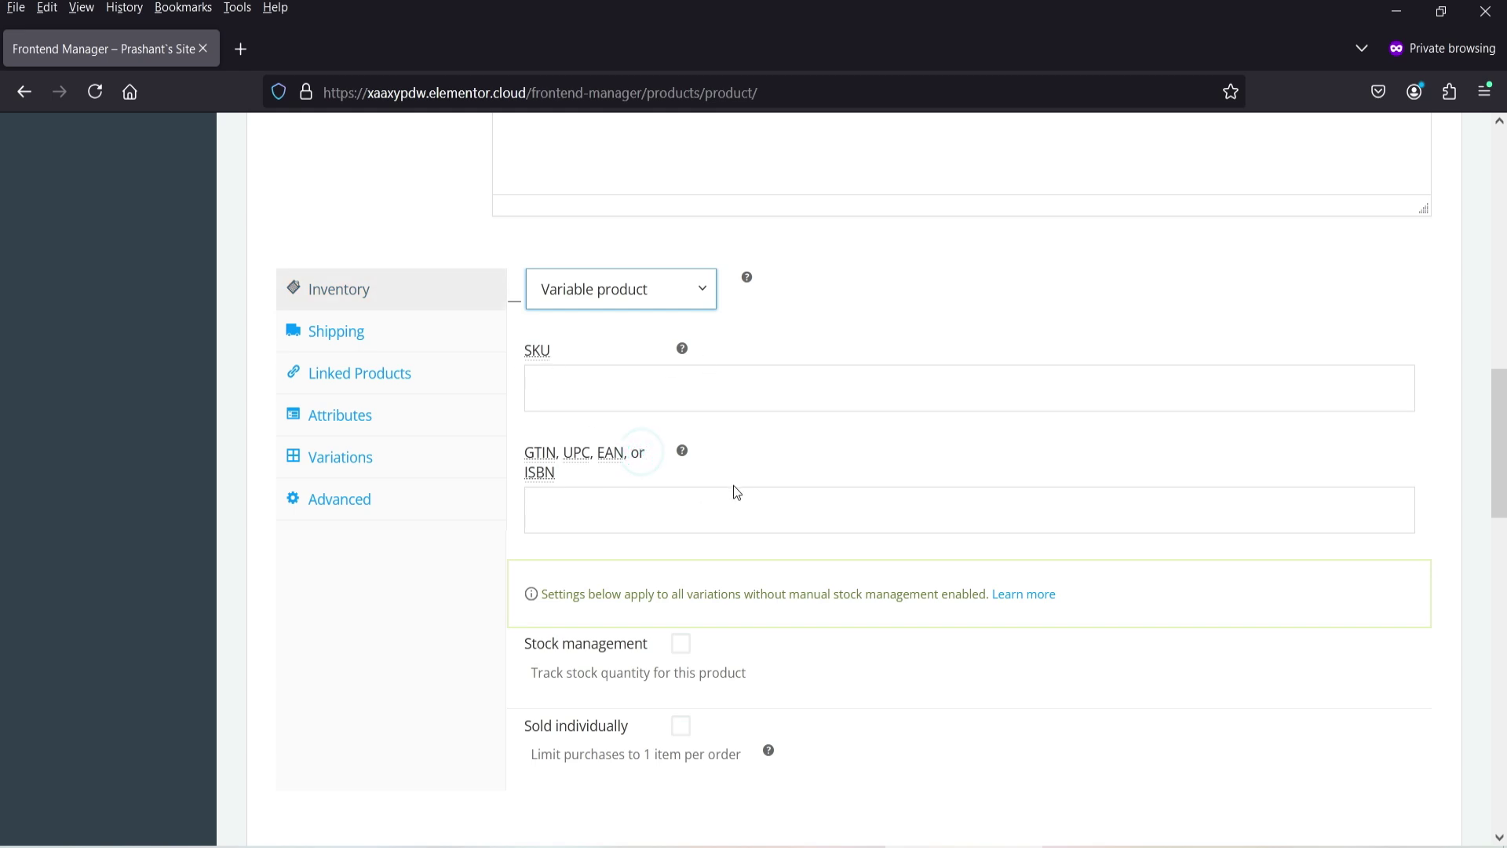
Check the product's Attributes settings, then view the Product Categories list.
click(369, 419)
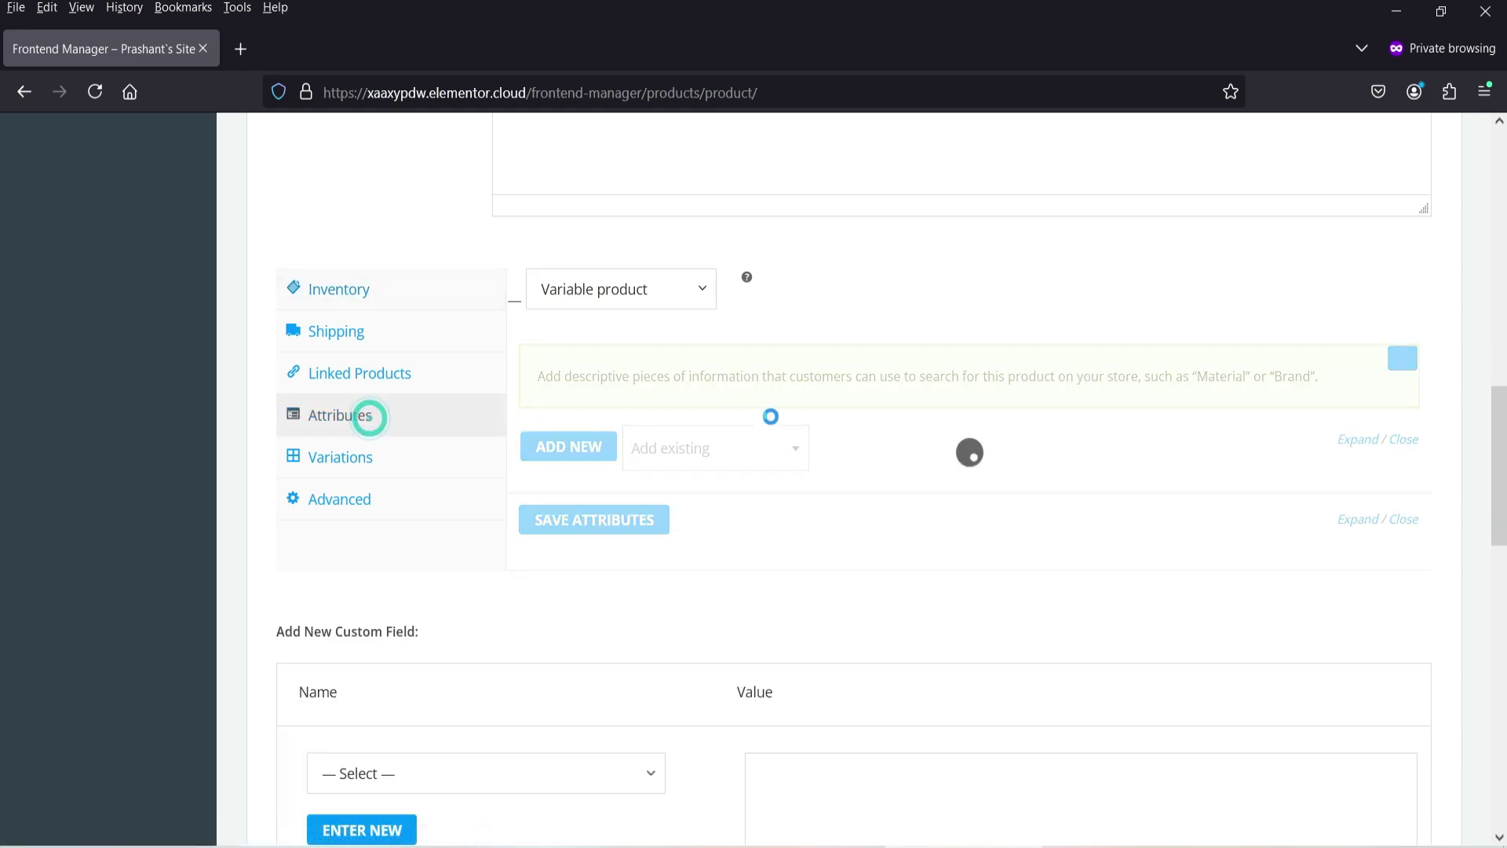
scroll(785, 440, down, 5)
scroll(757, 430, up, 8)
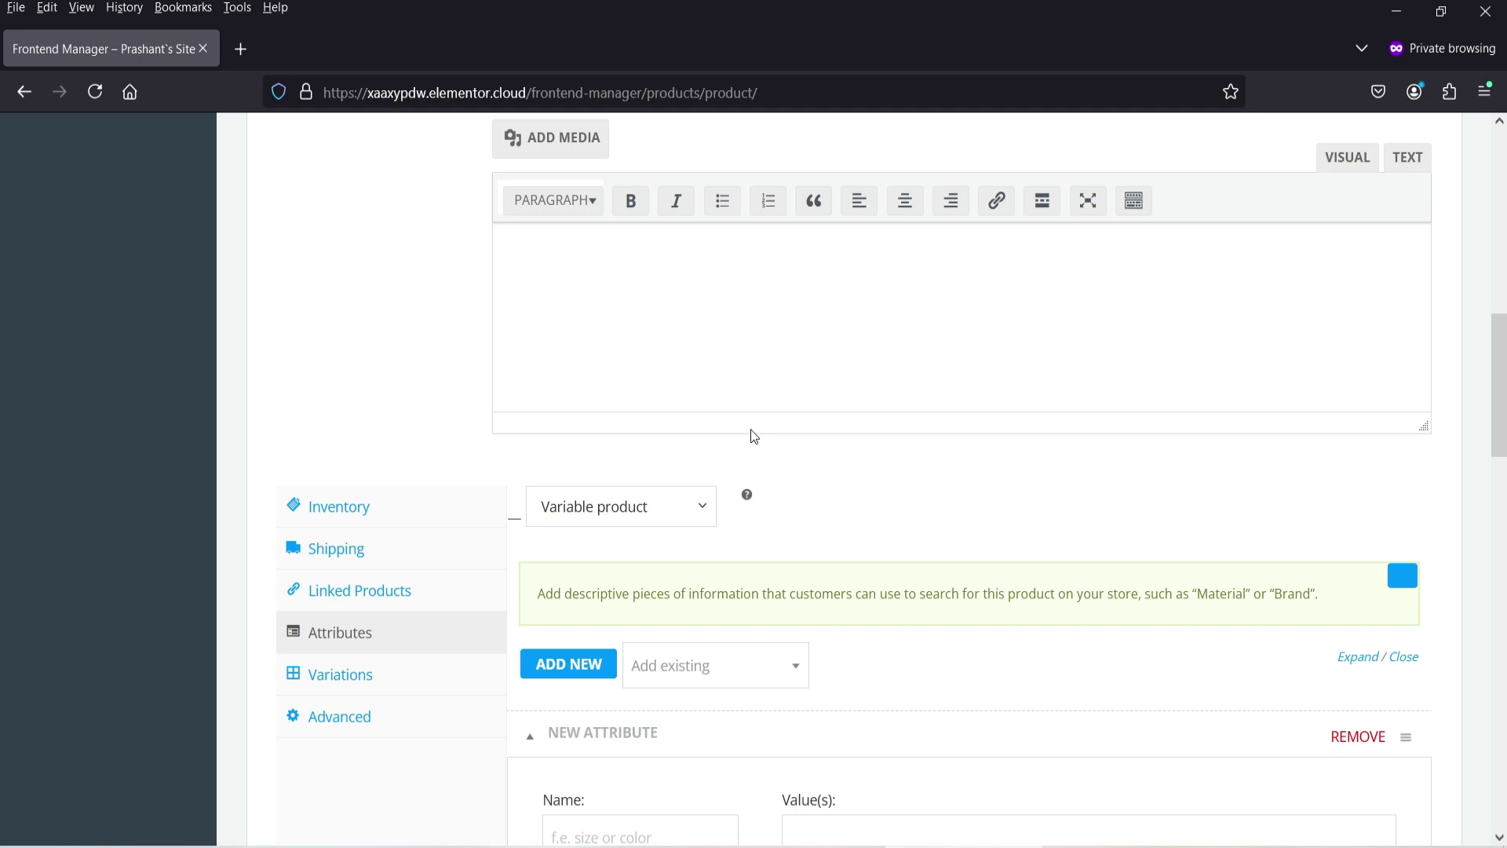
scroll(754, 437, up, 6)
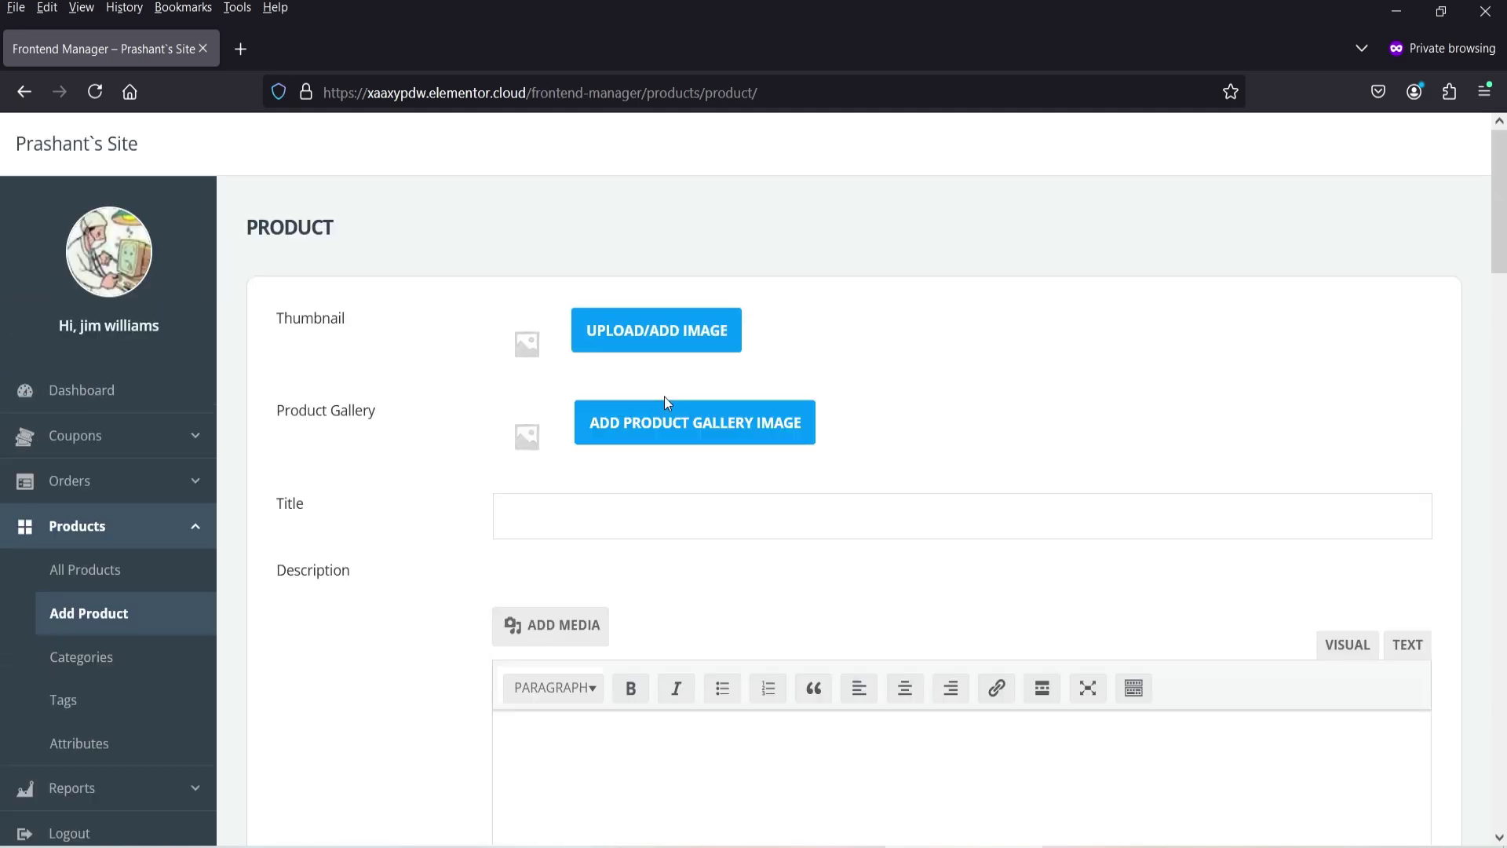
click(124, 658)
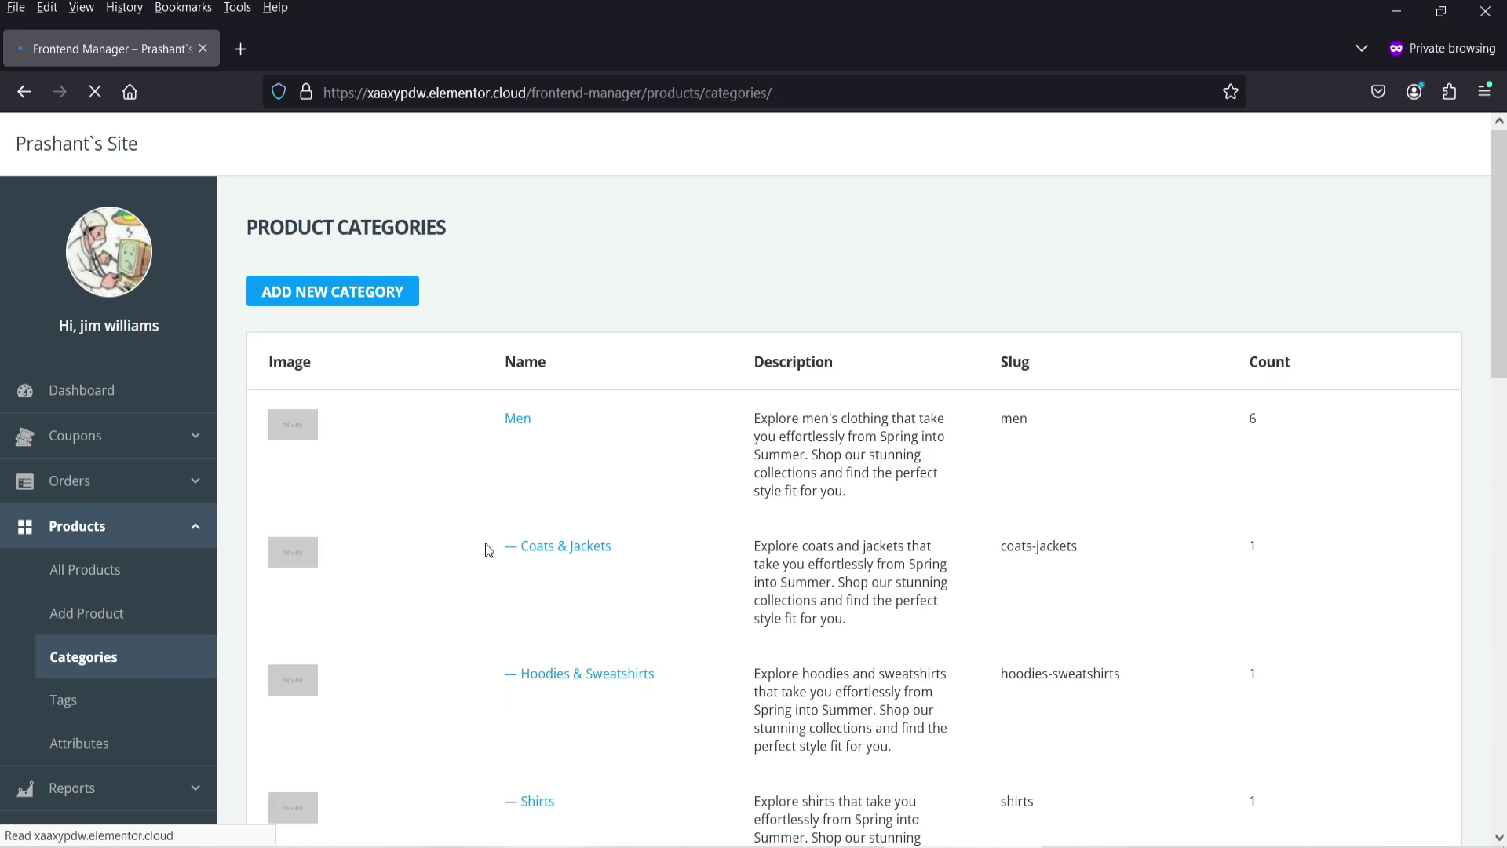
Browse the product tags and the color and size attributes, then open the Orders list.
scroll(82, 493, down, 3)
click(63, 500)
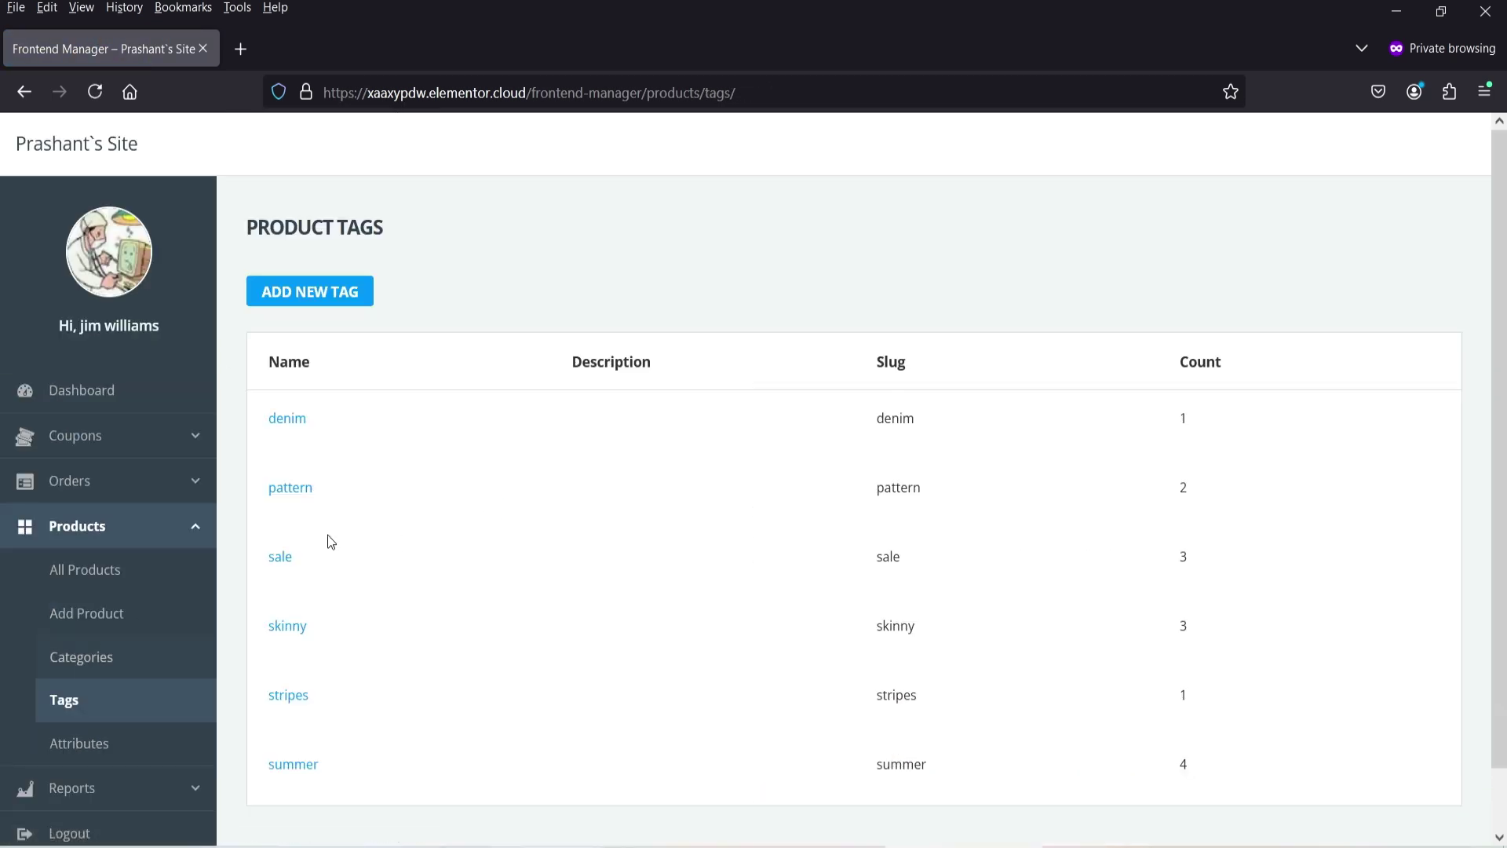
scroll(200, 598, down, 1)
click(94, 672)
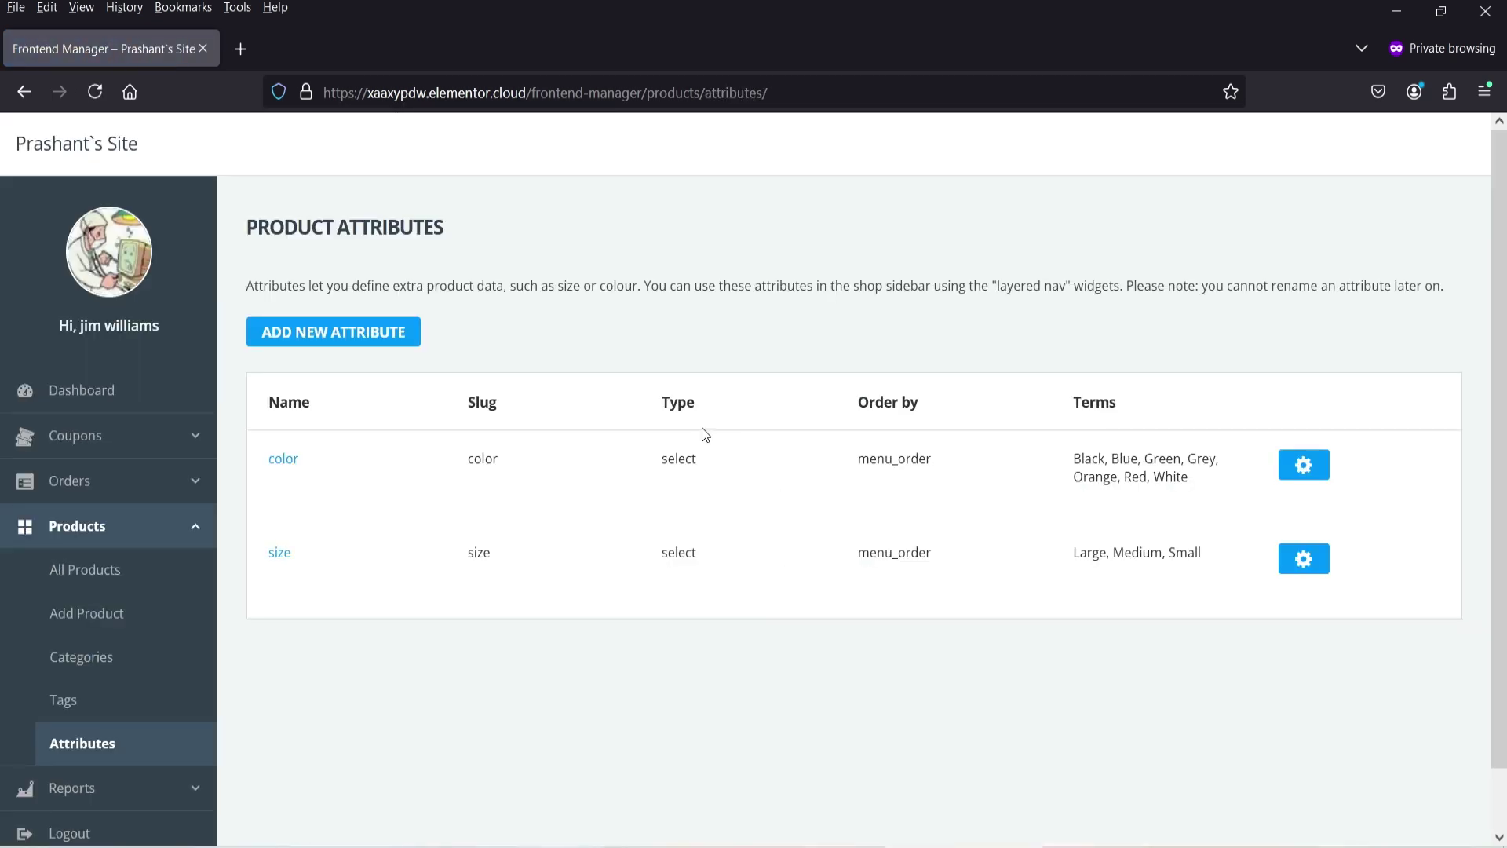
scroll(639, 640, down, 1)
mouse_move(313, 508)
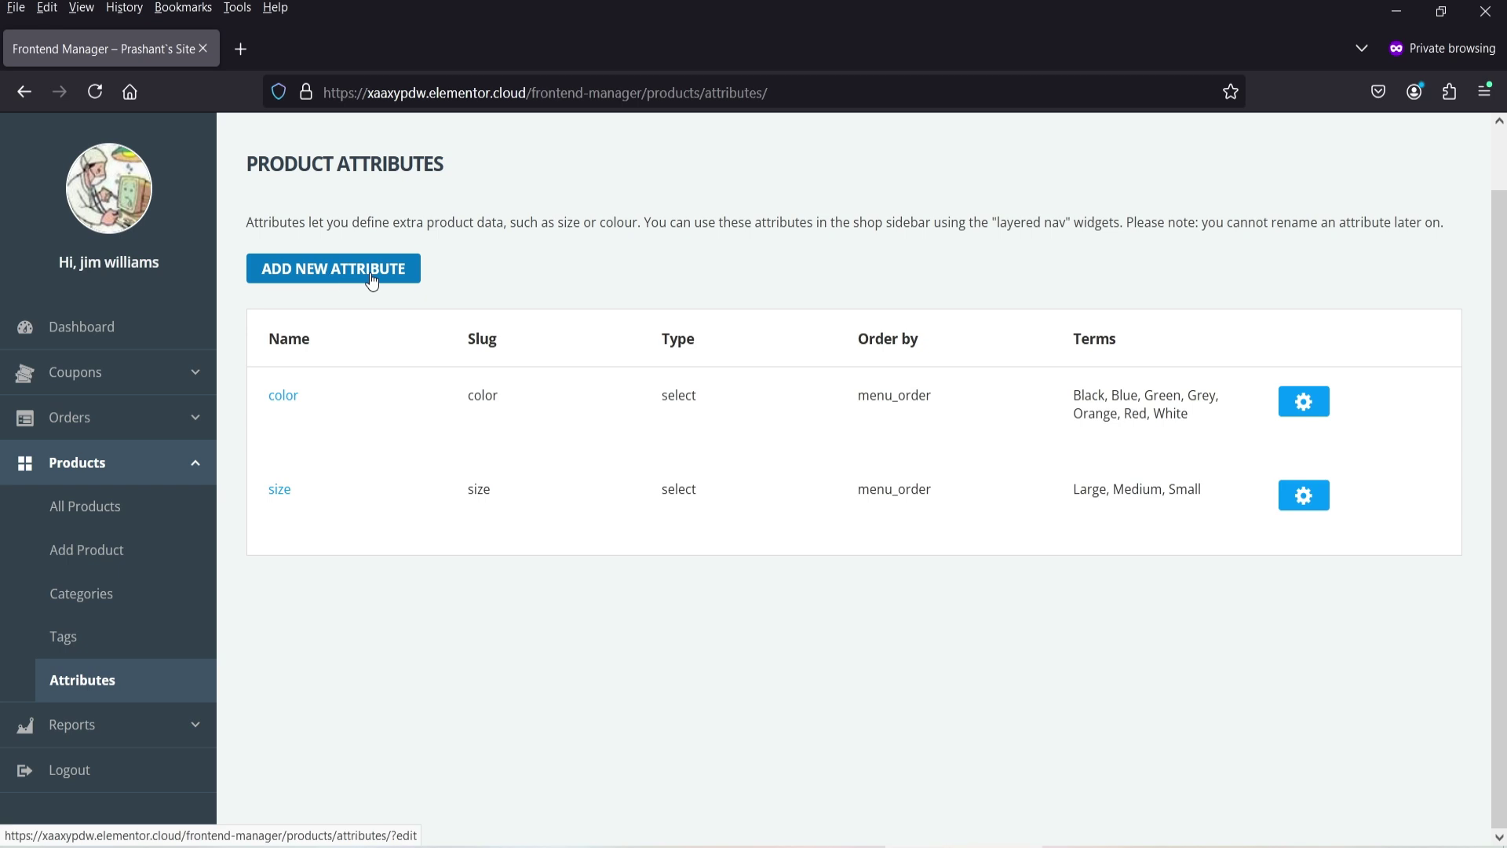
click(75, 467)
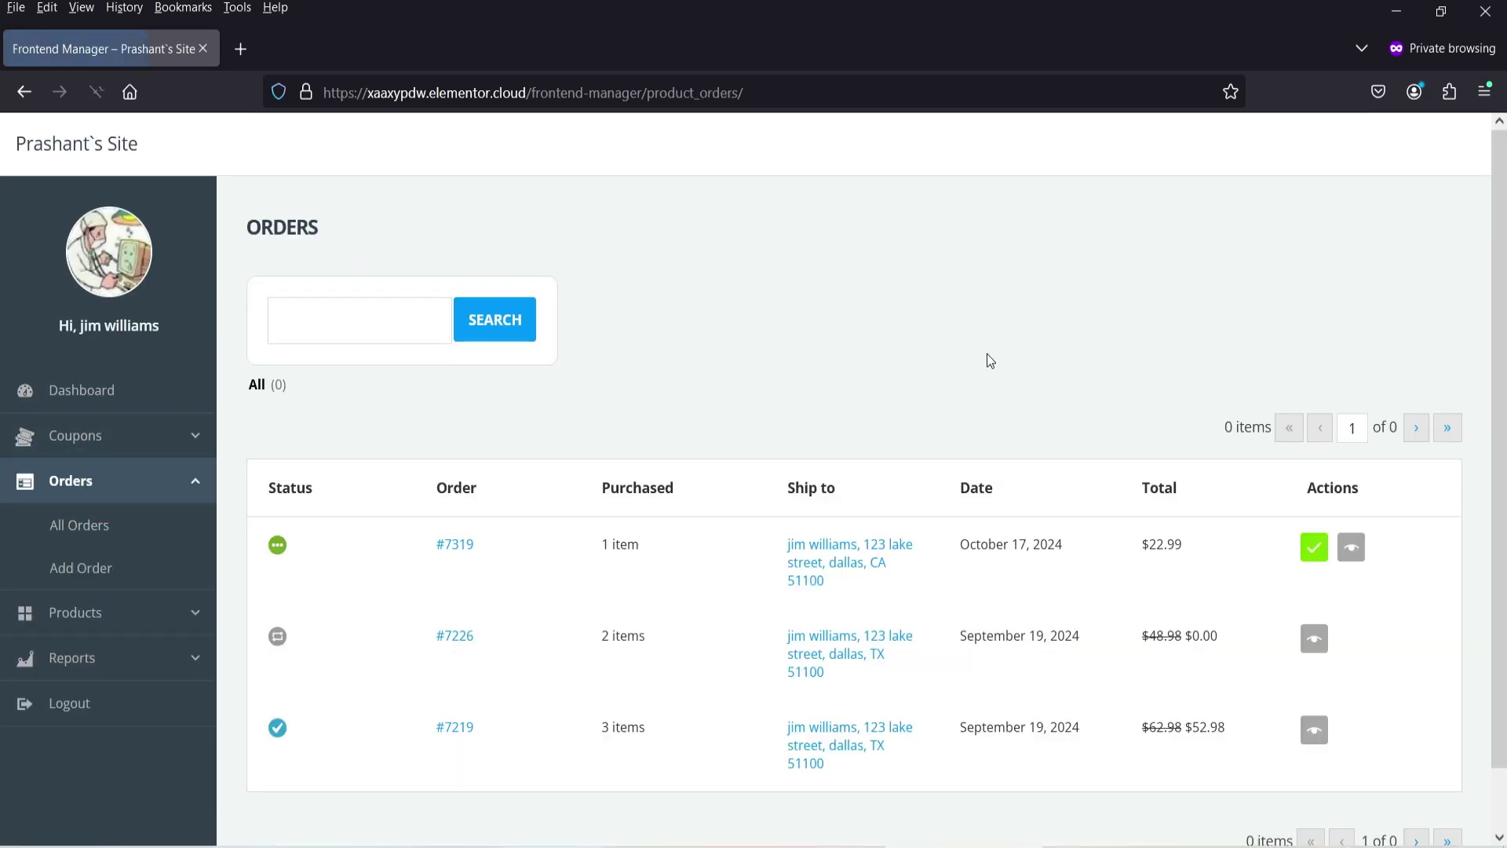
scroll(1221, 387, down, 2)
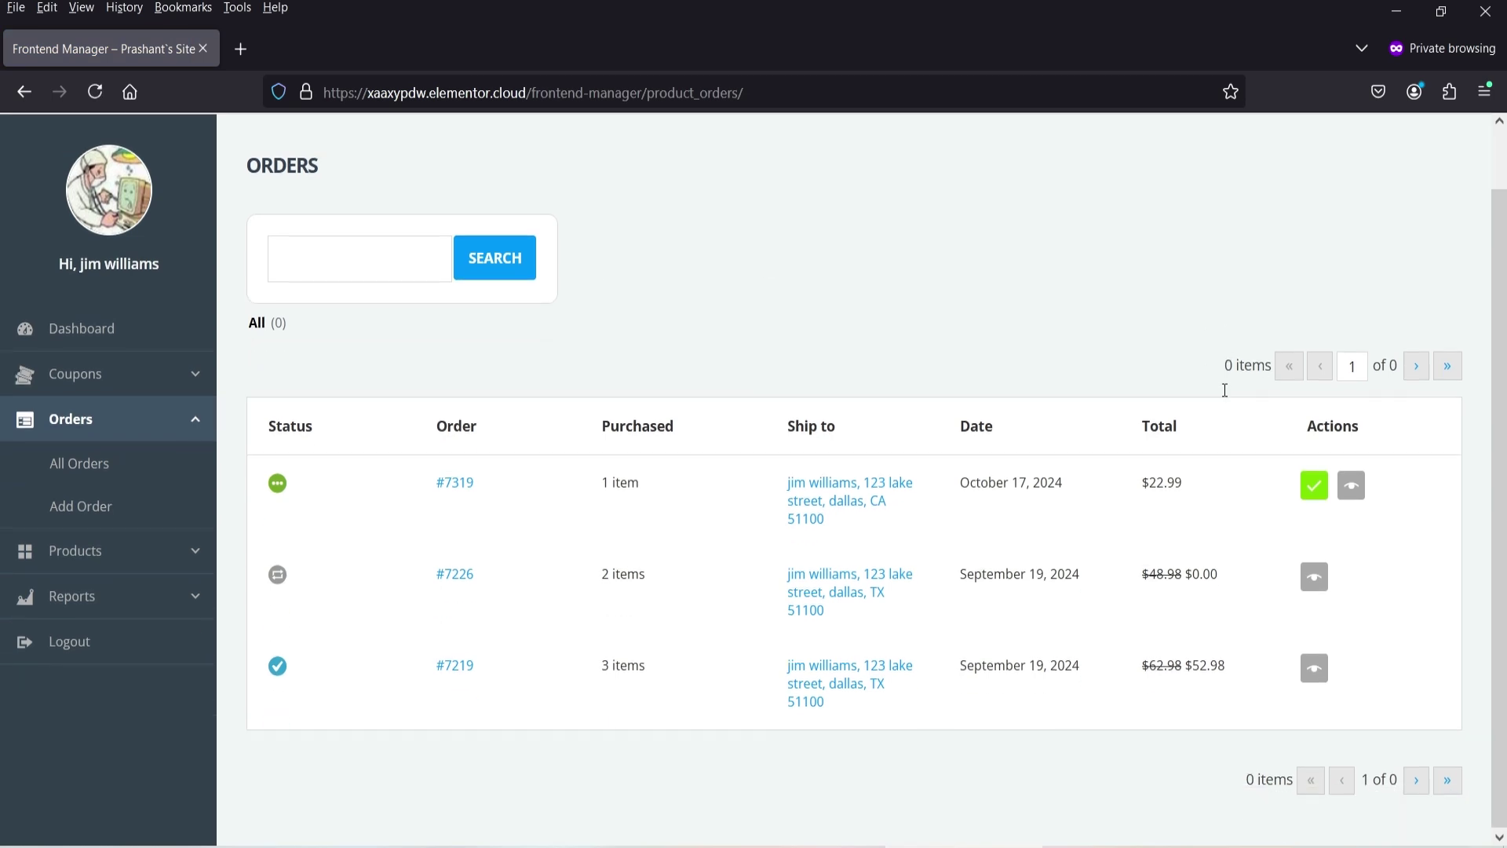
Review the refunded two-item order's details and notes.
click(1313, 579)
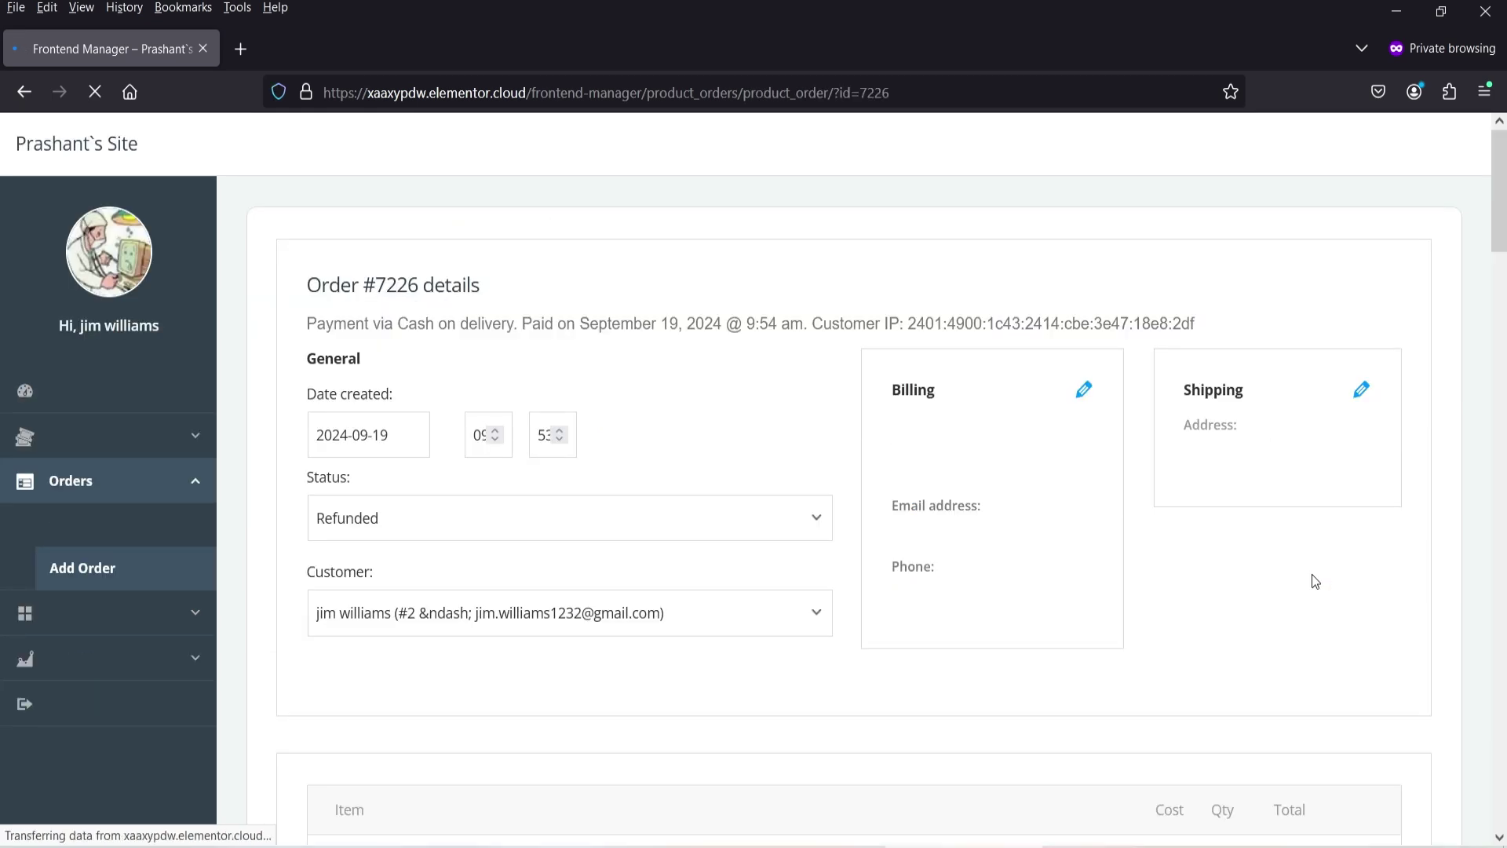
scroll(1419, 232, down, 20)
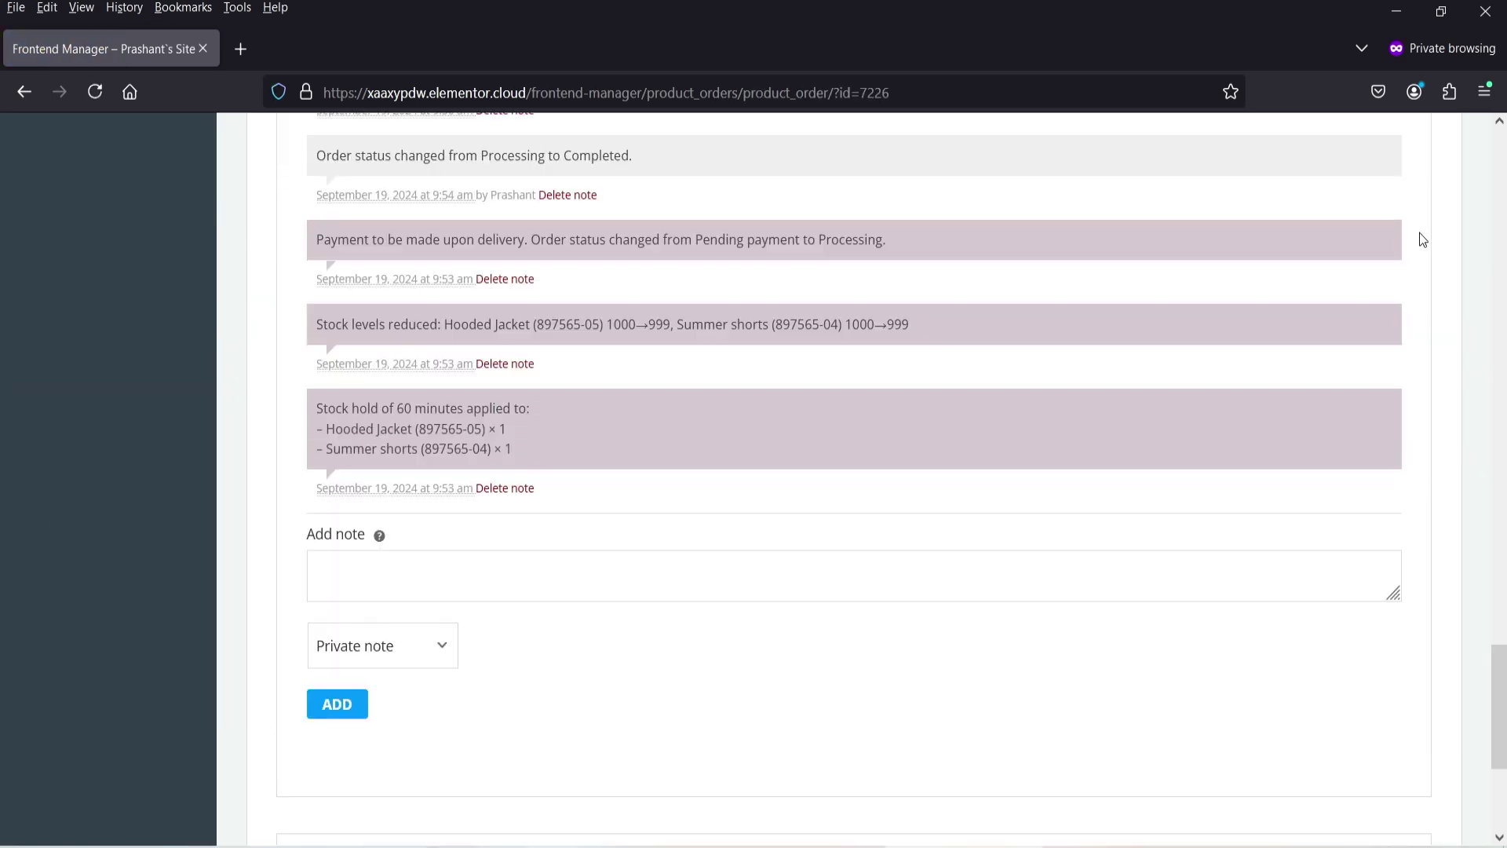
scroll(968, 153, up, 10)
scroll(968, 153, up, 15)
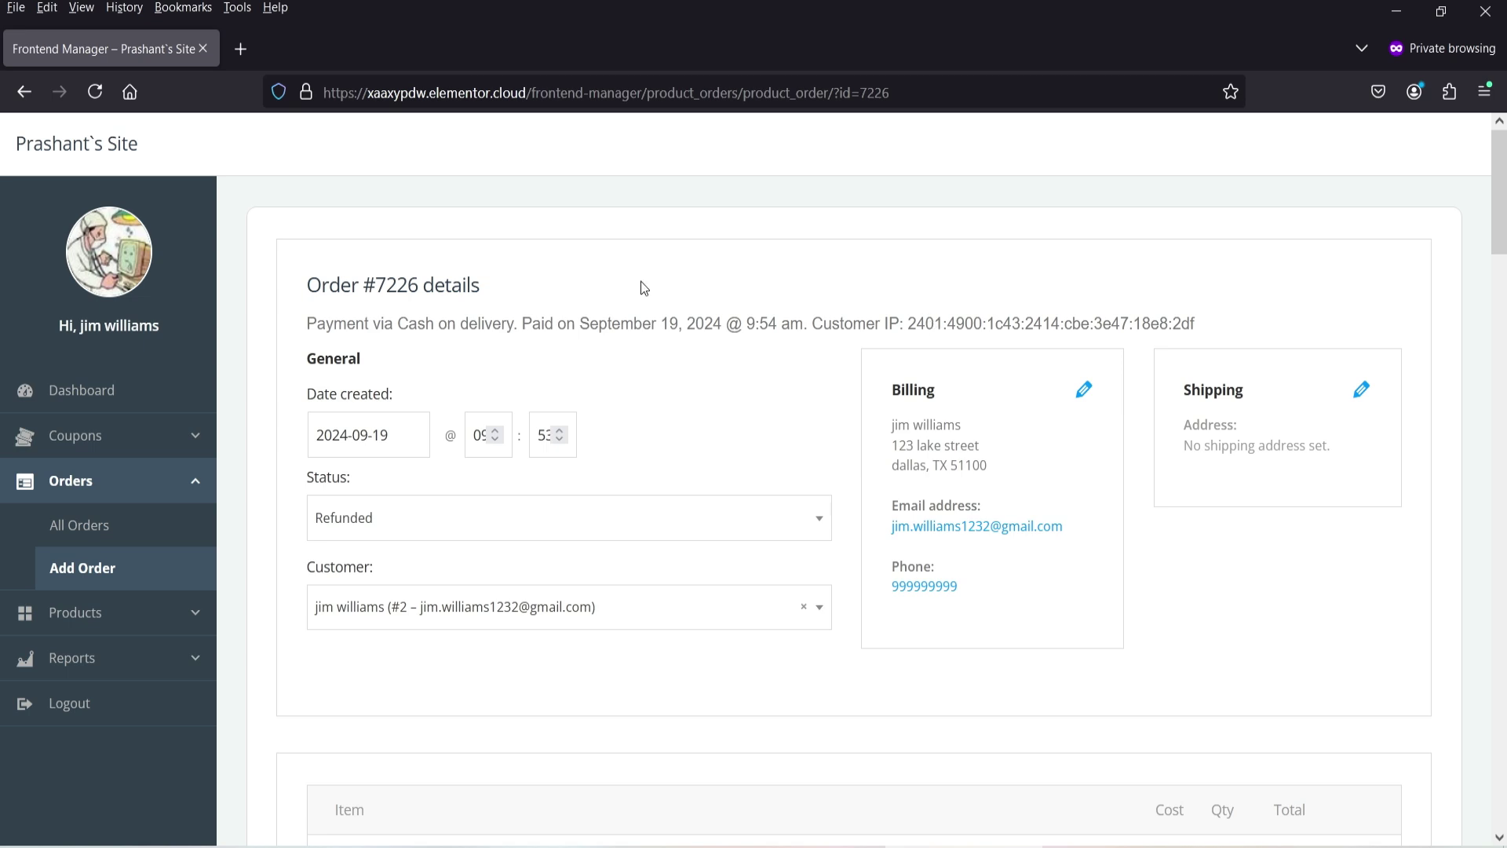
Start a new order, leave its status as Auto Draft, and return to All Orders.
click(91, 579)
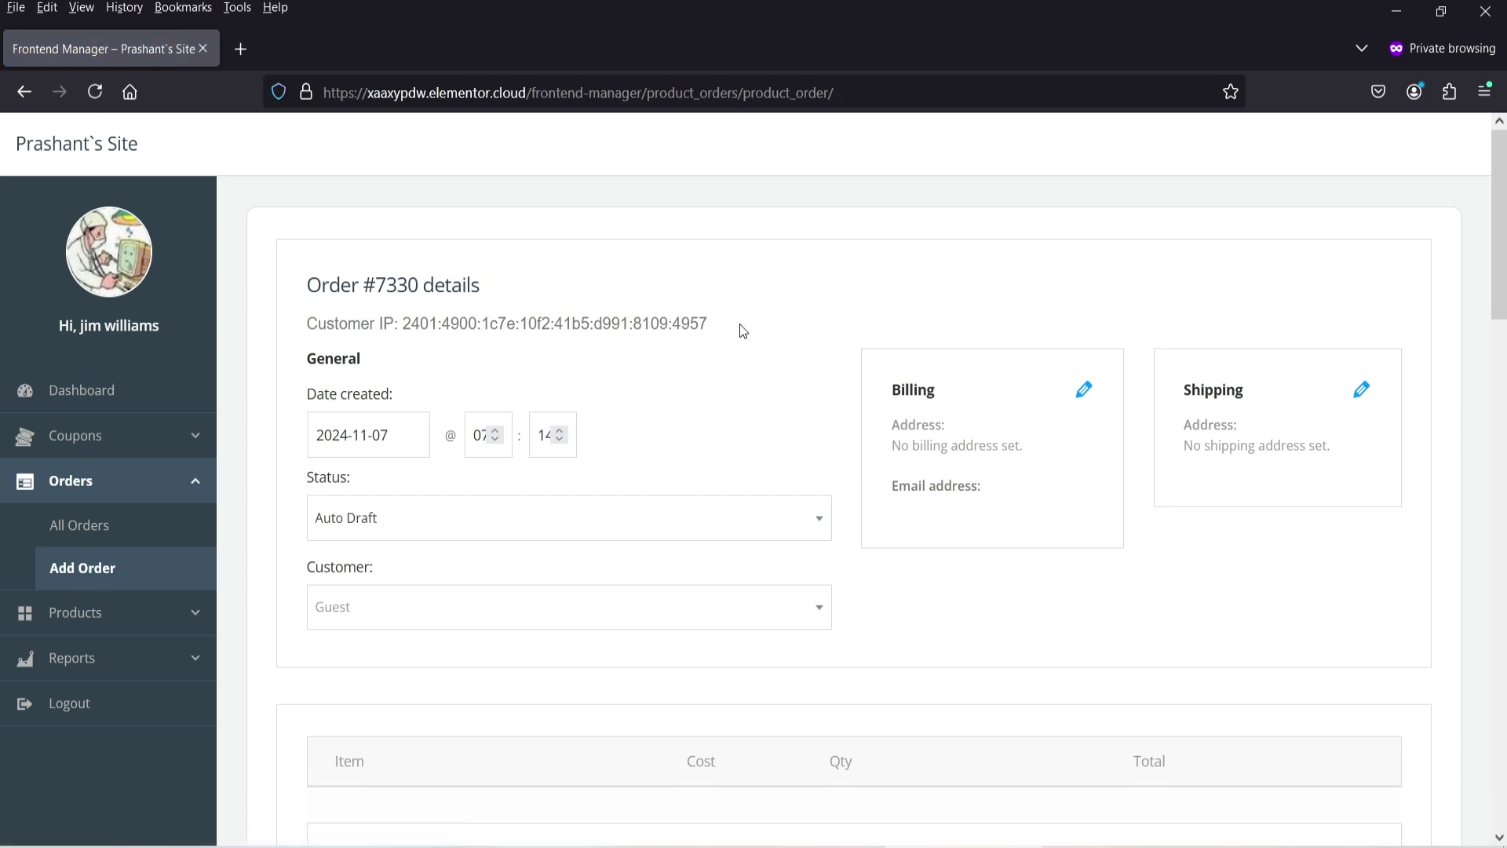
click(429, 527)
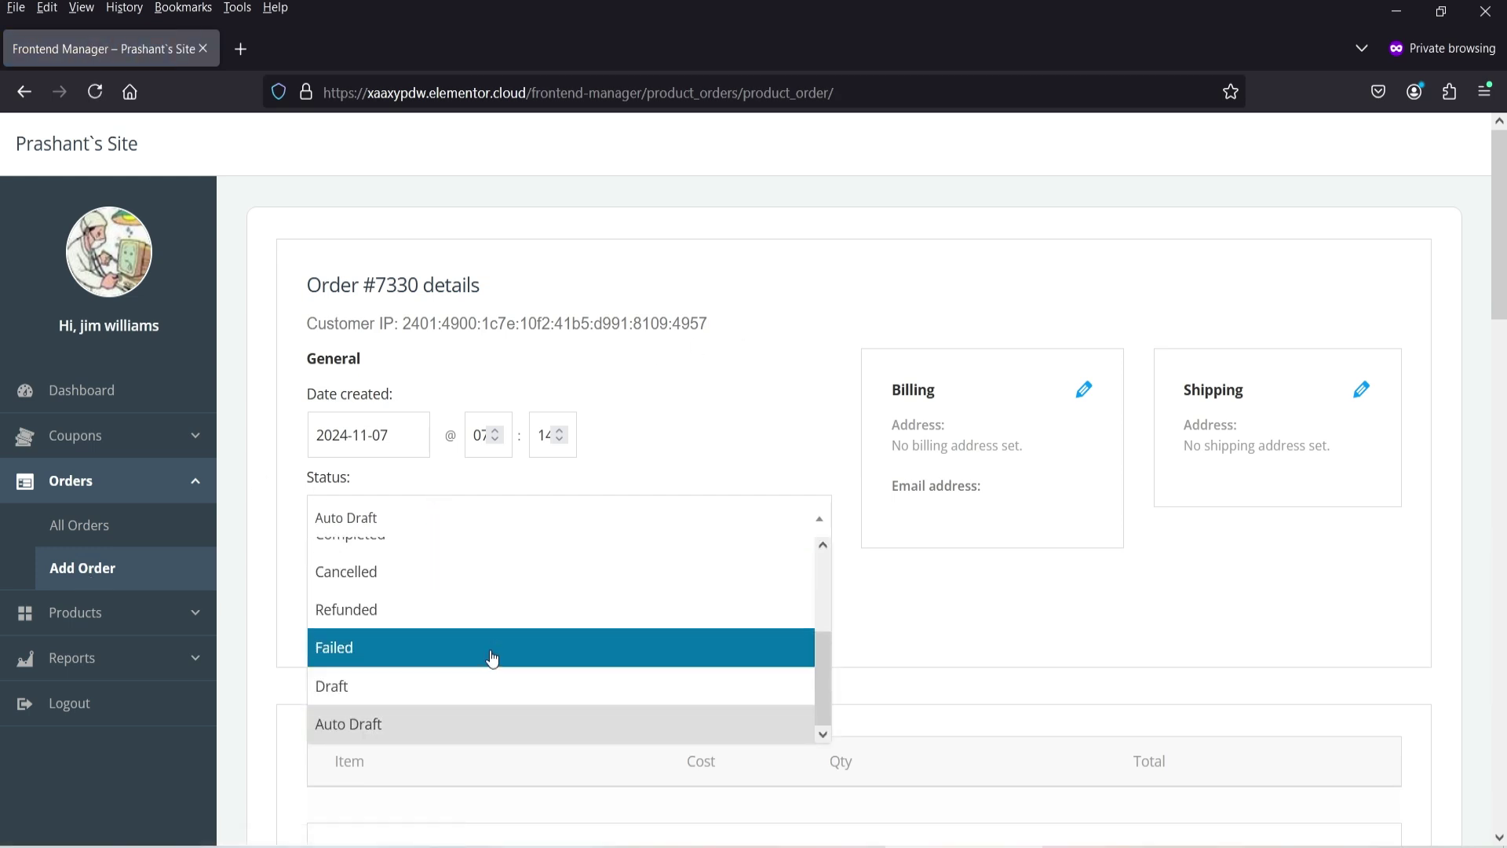
click(950, 625)
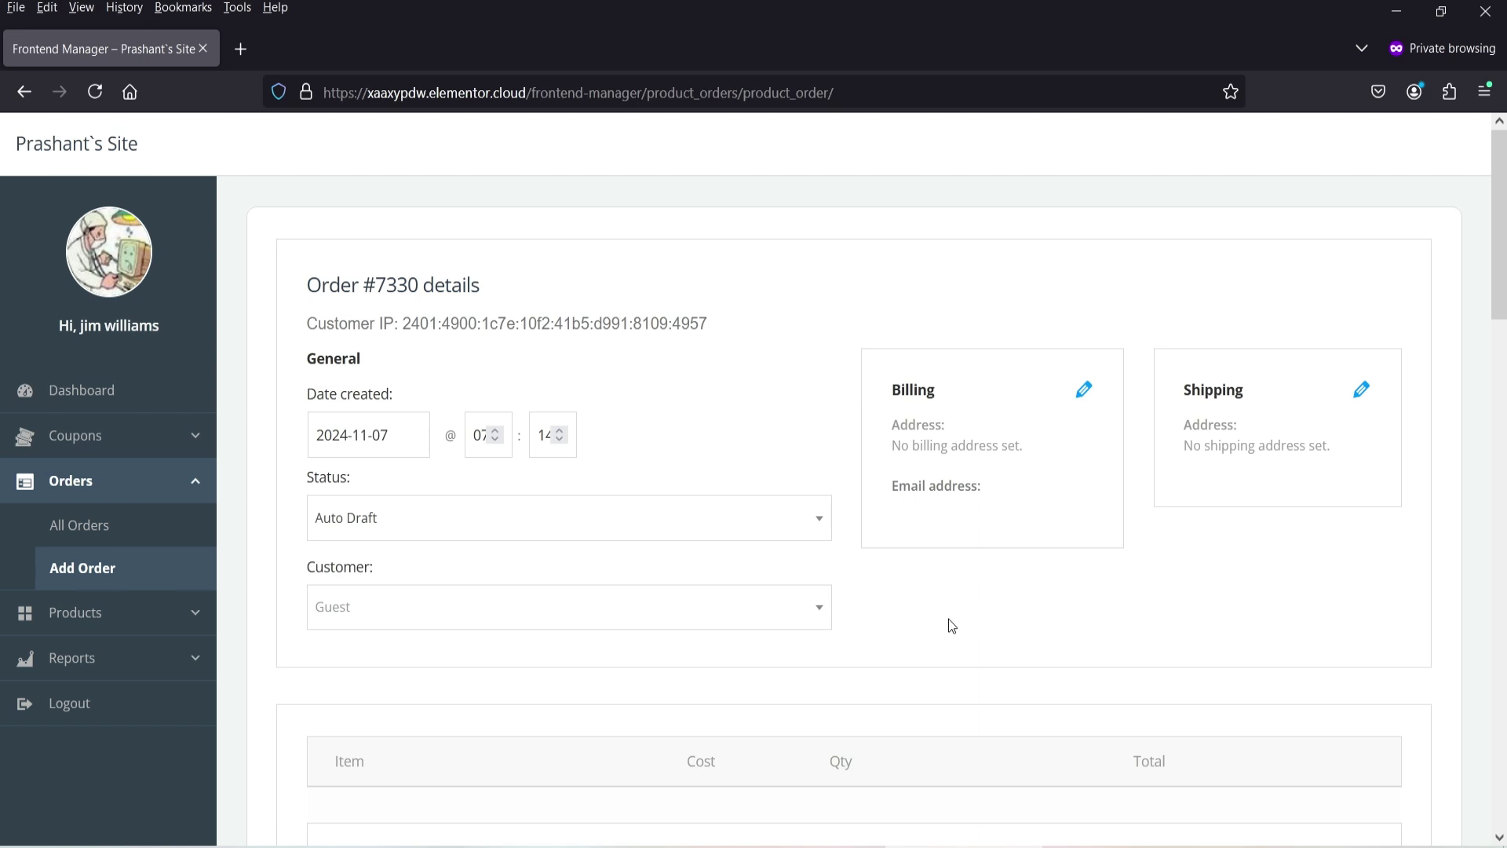
scroll(945, 491, down, 1)
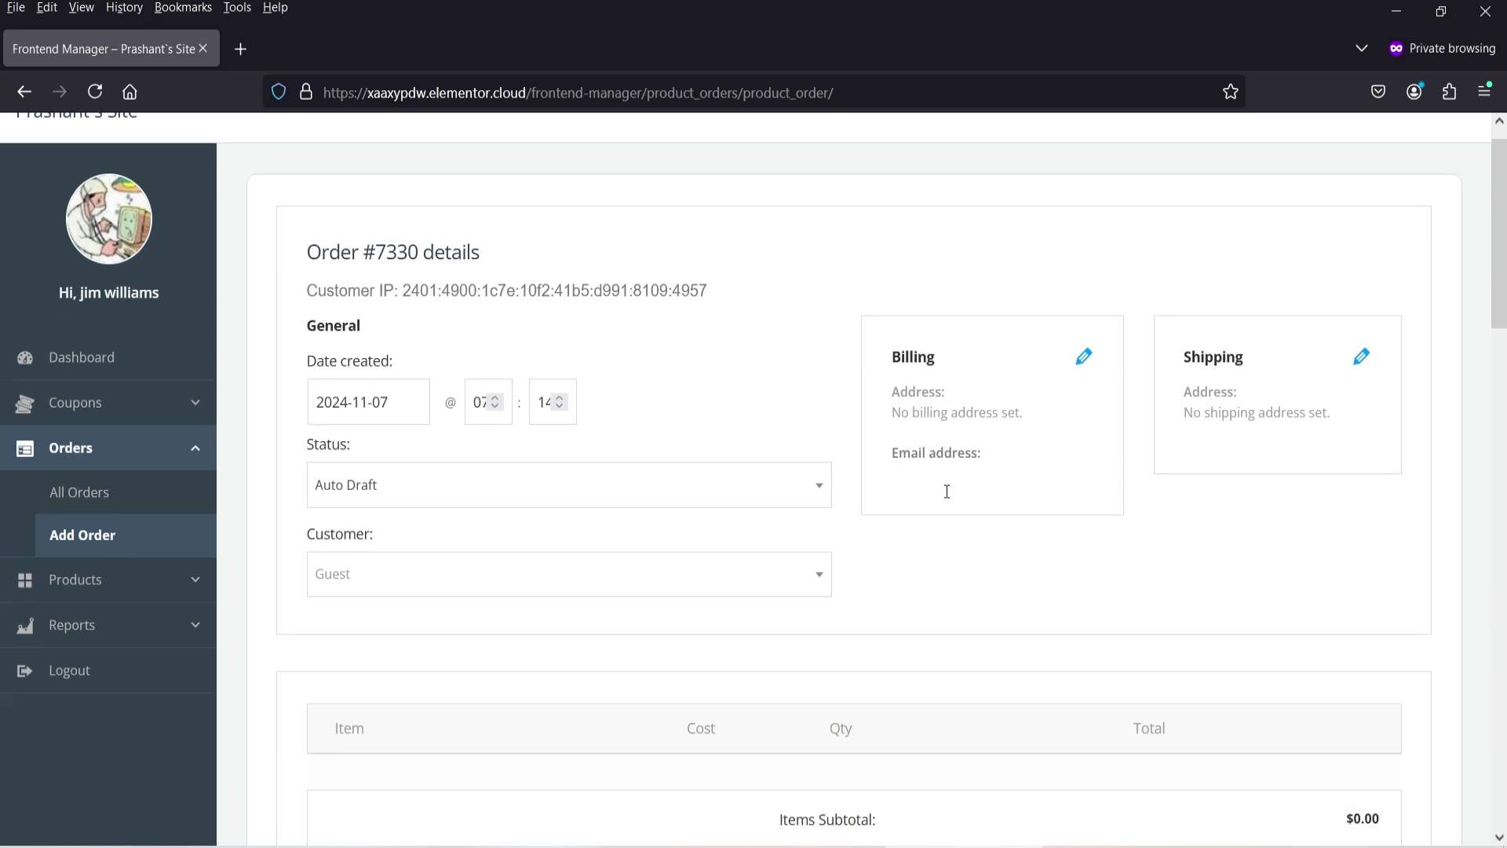
scroll(945, 491, up, 1)
click(114, 525)
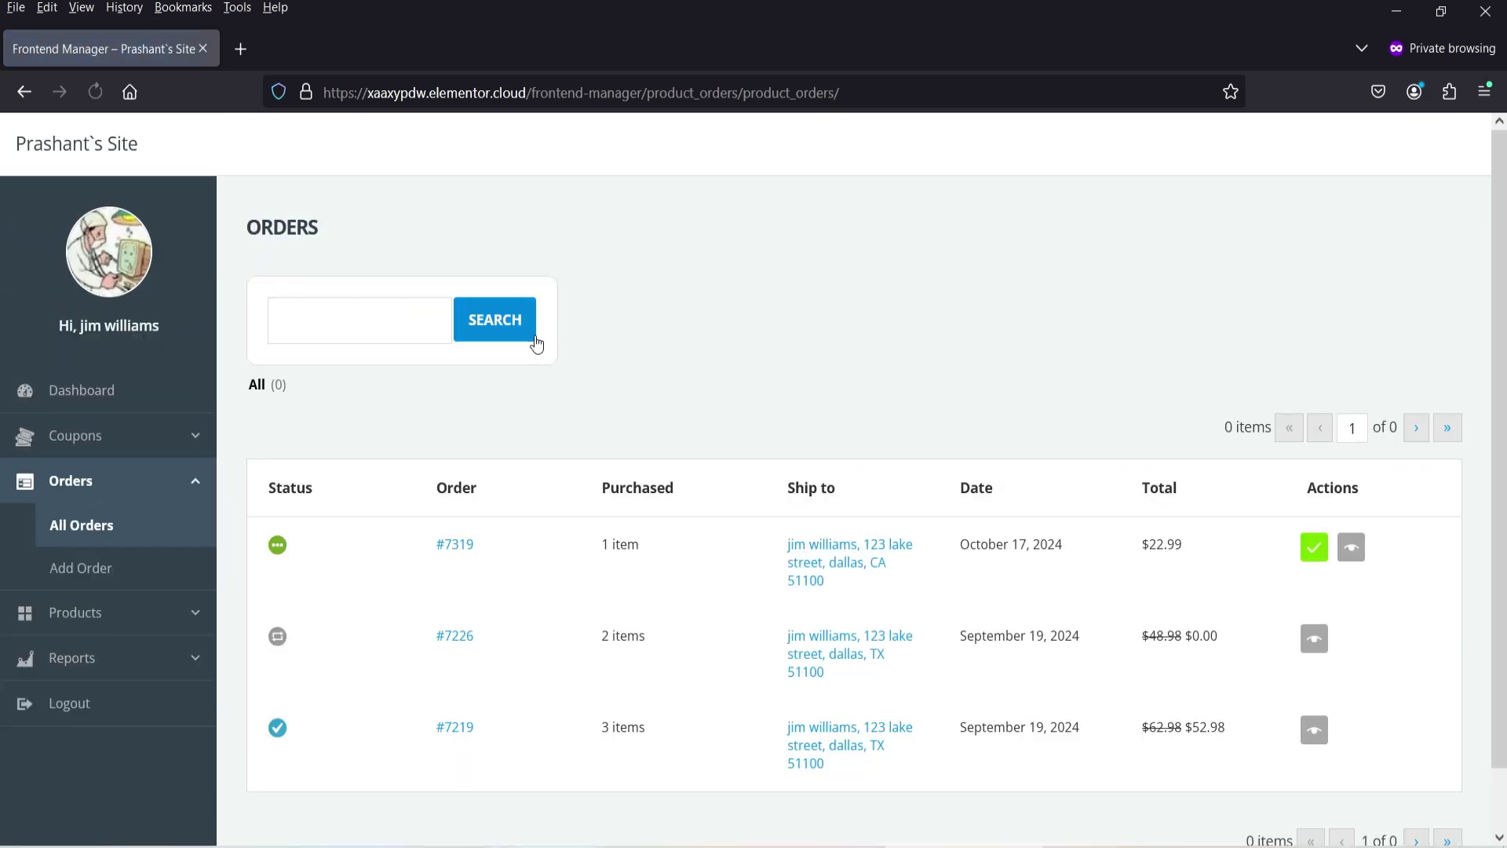
Start a new coupon with code OFF20 and description "20 % discount".
click(105, 437)
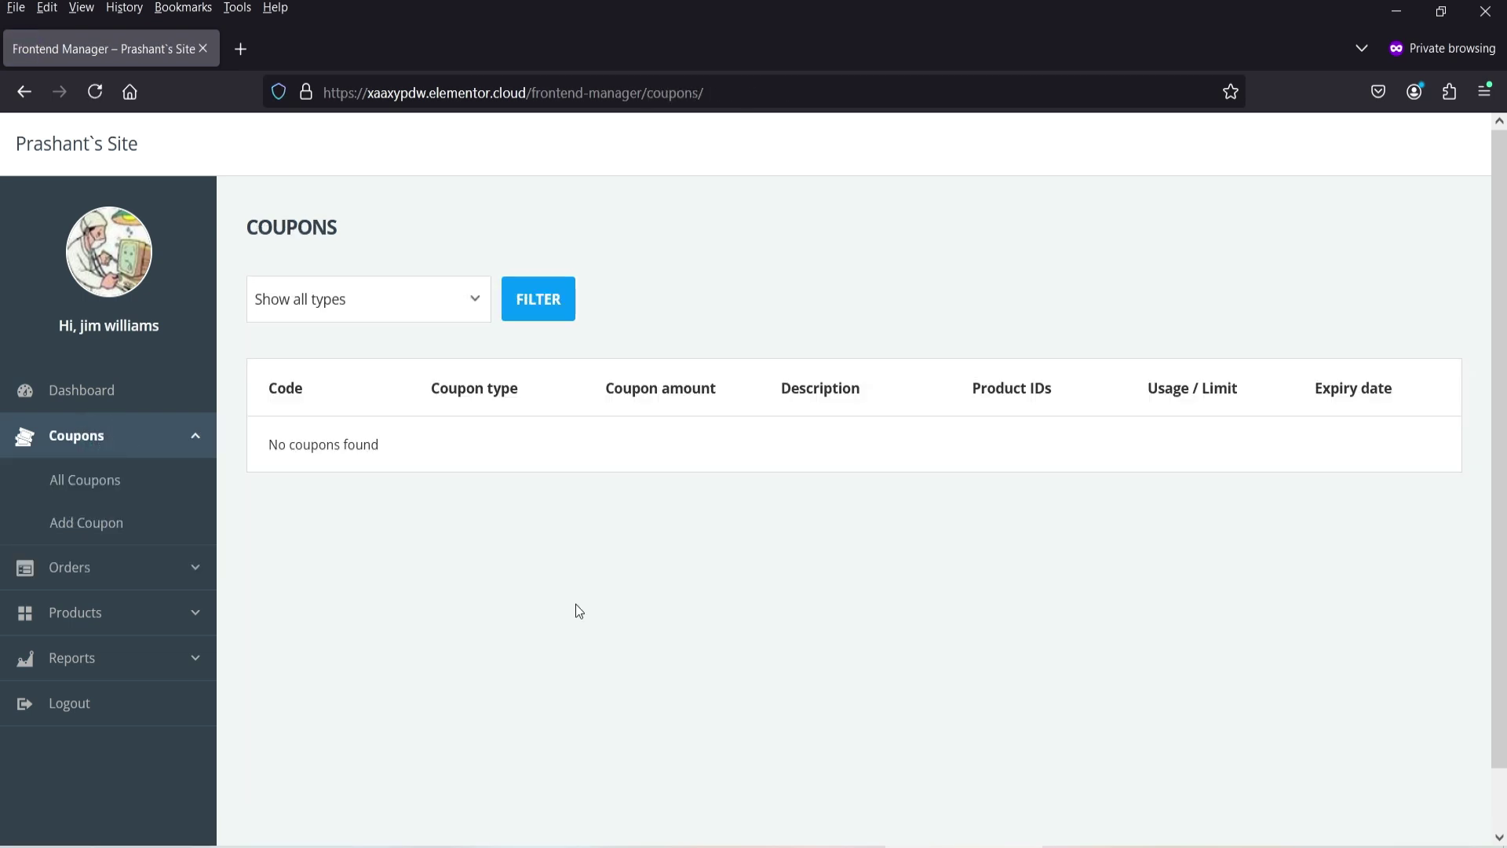
click(108, 486)
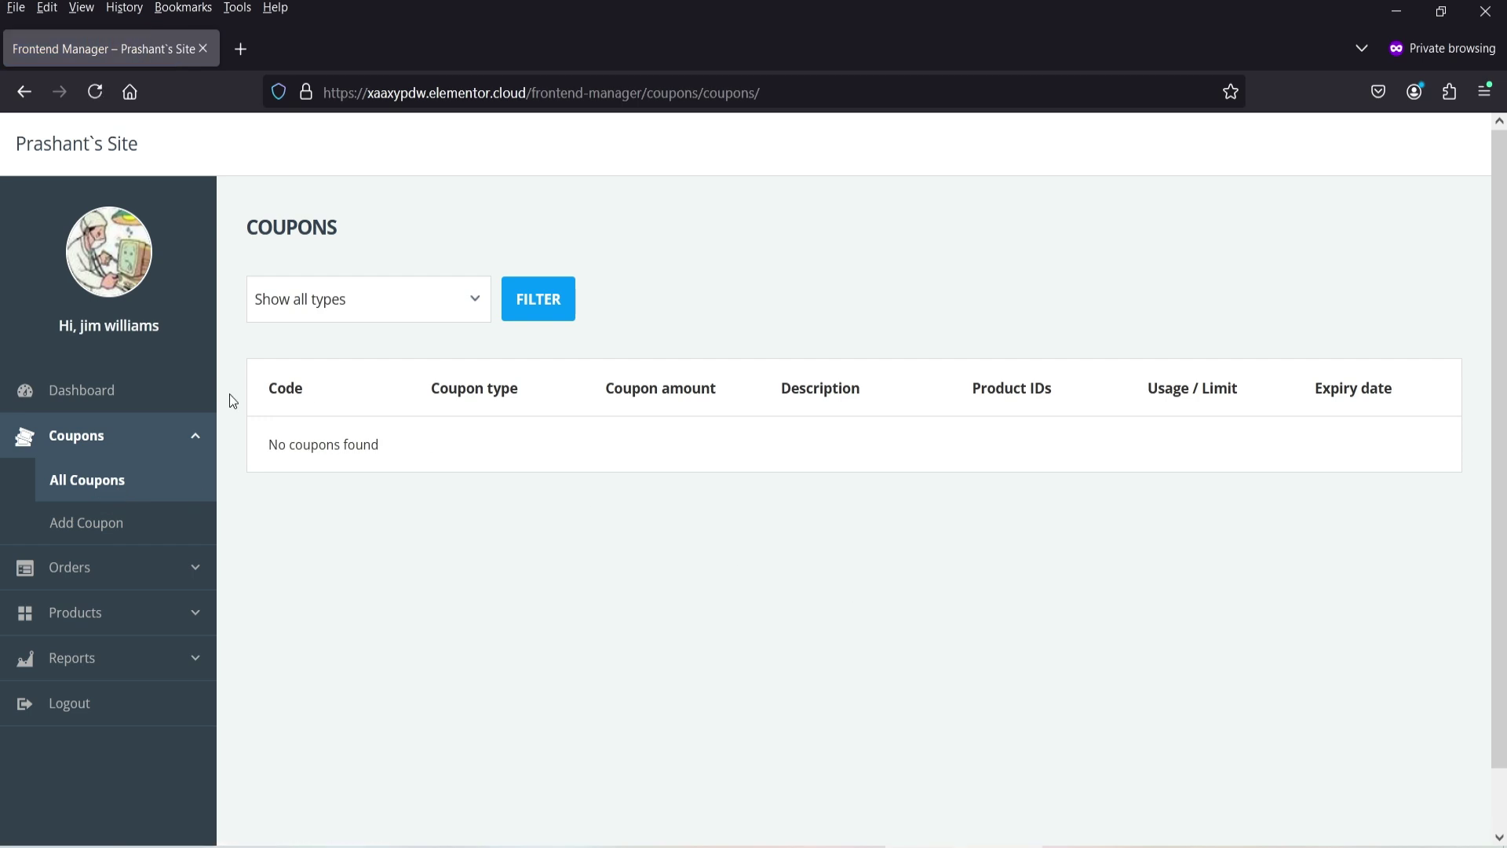
click(99, 528)
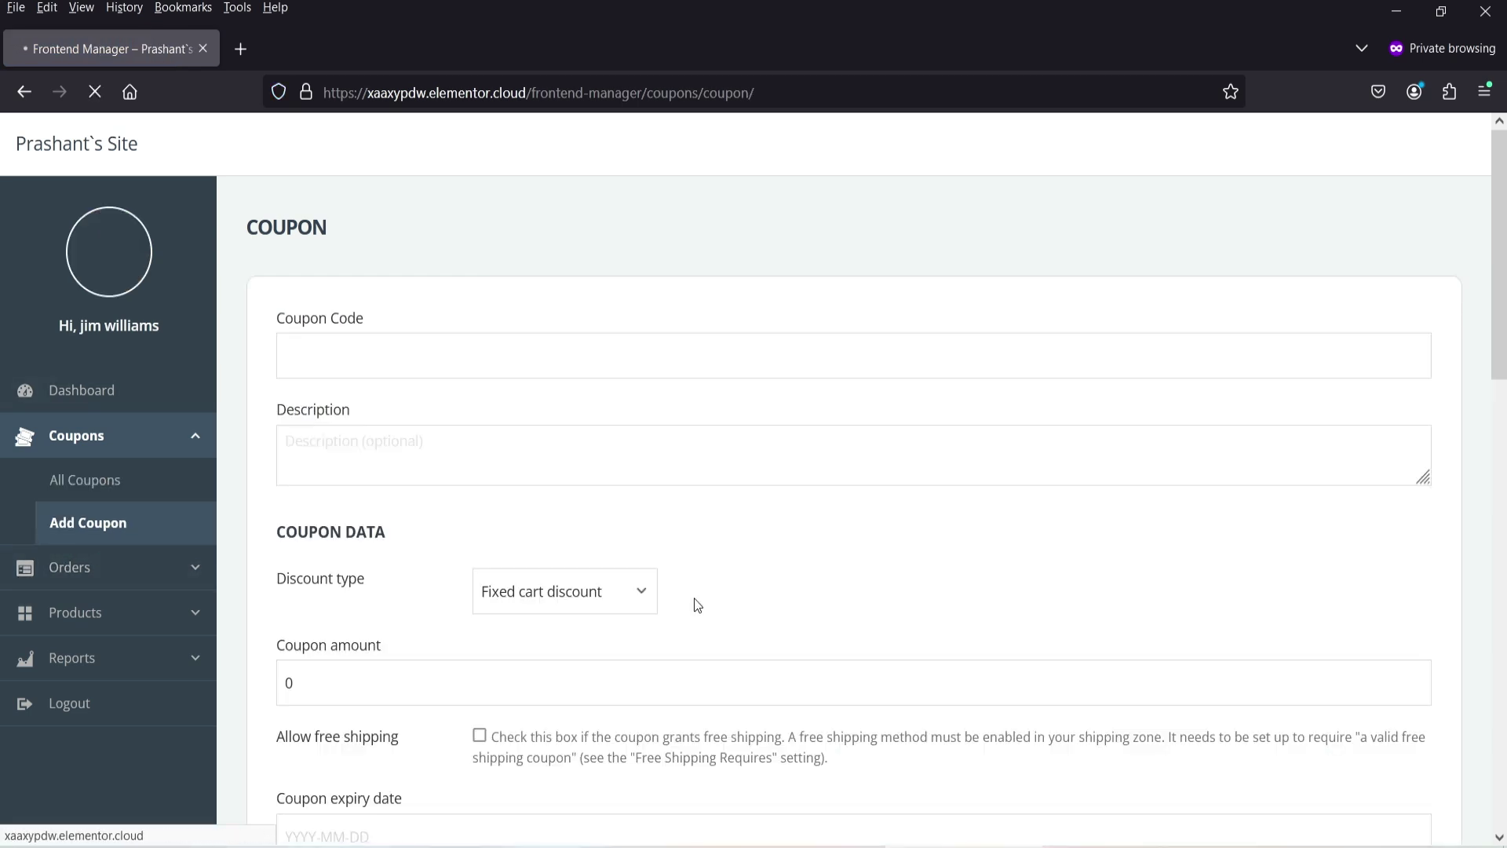
click(448, 357)
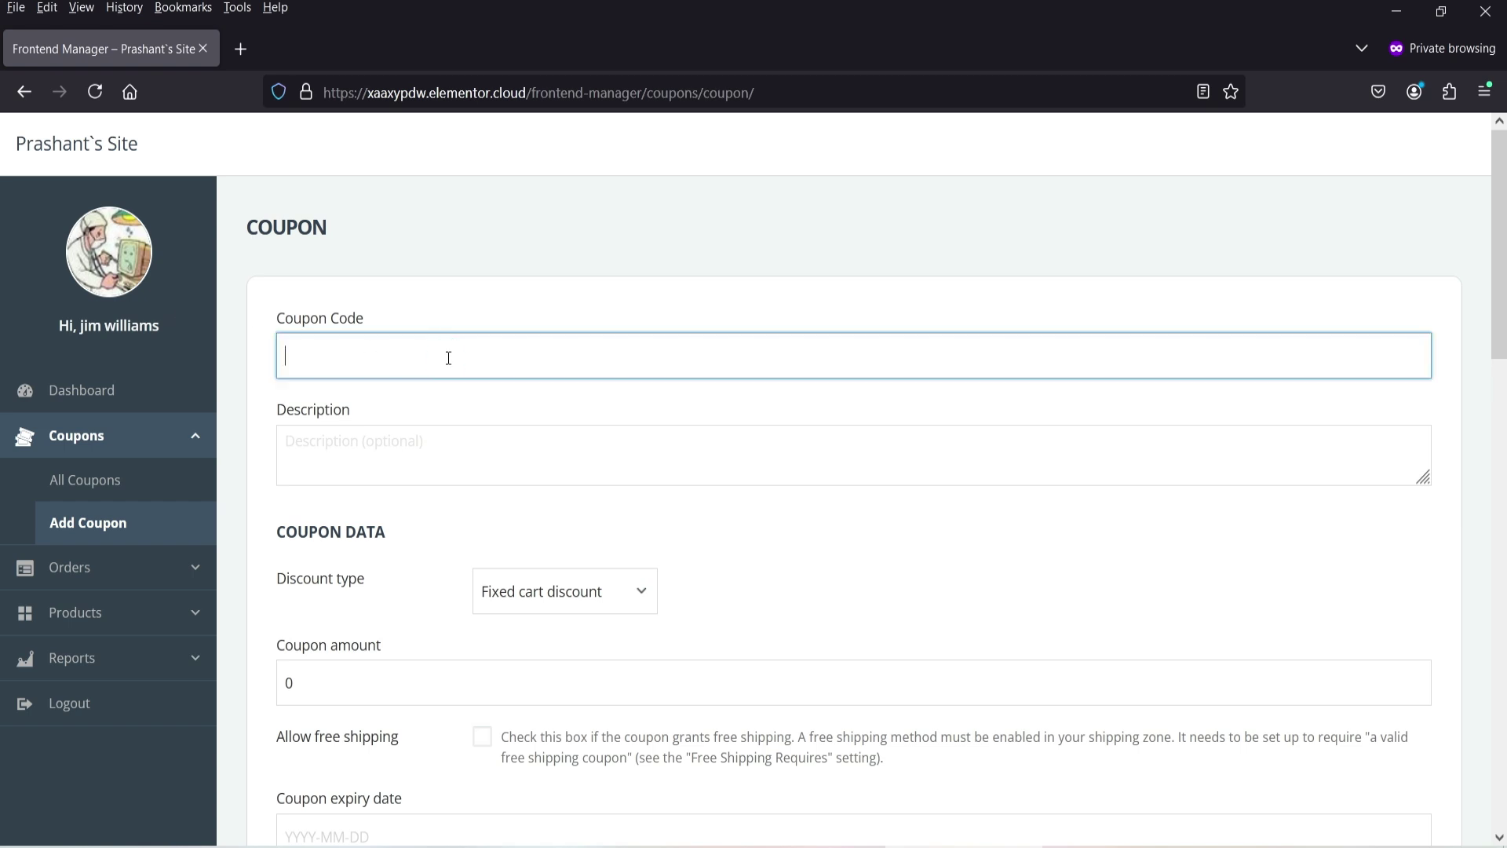
text(OFF20)
click(393, 440)
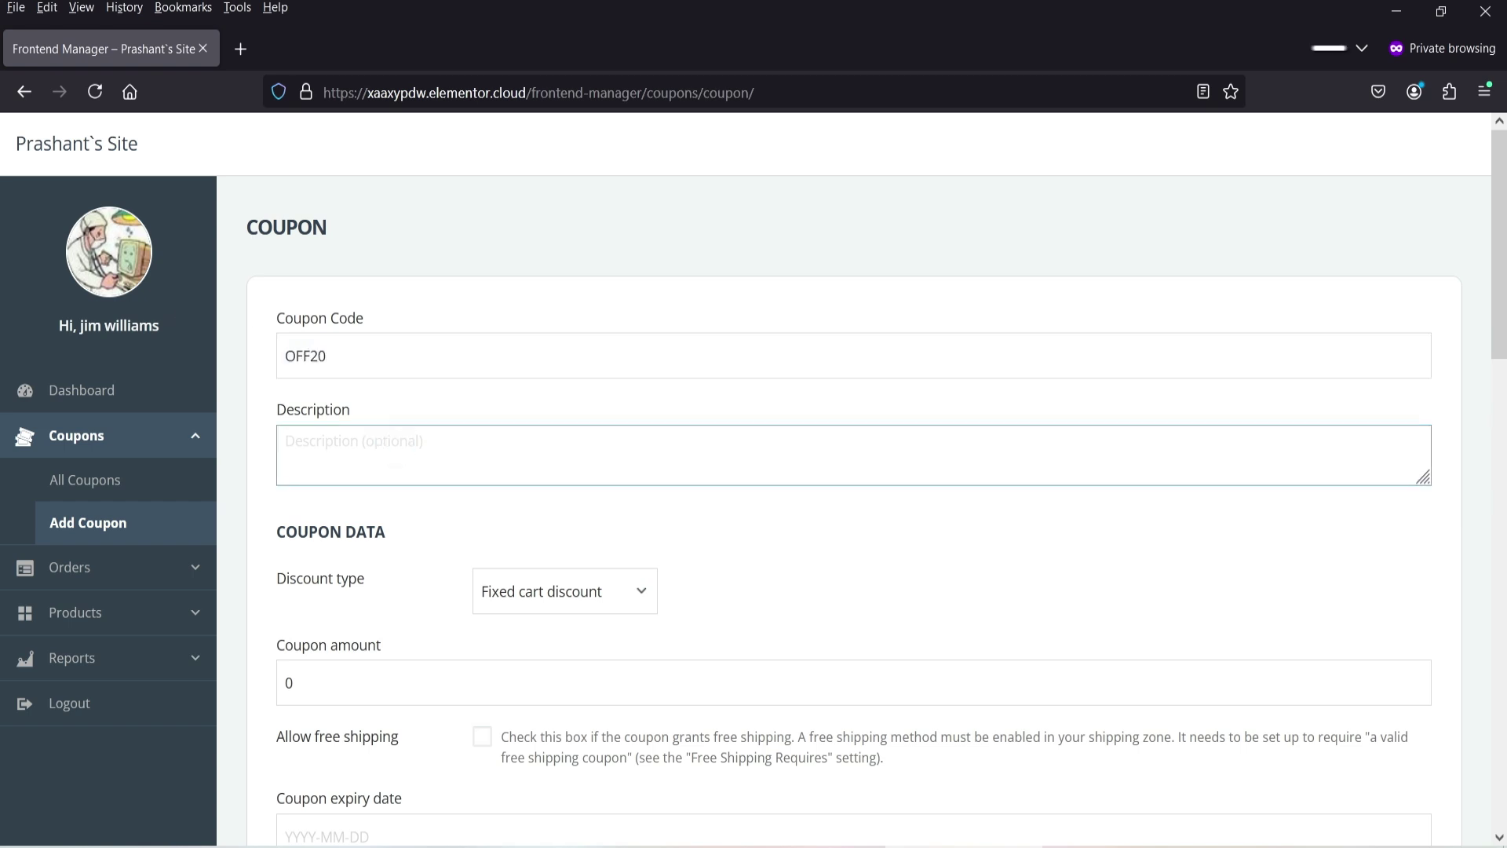
text(20)
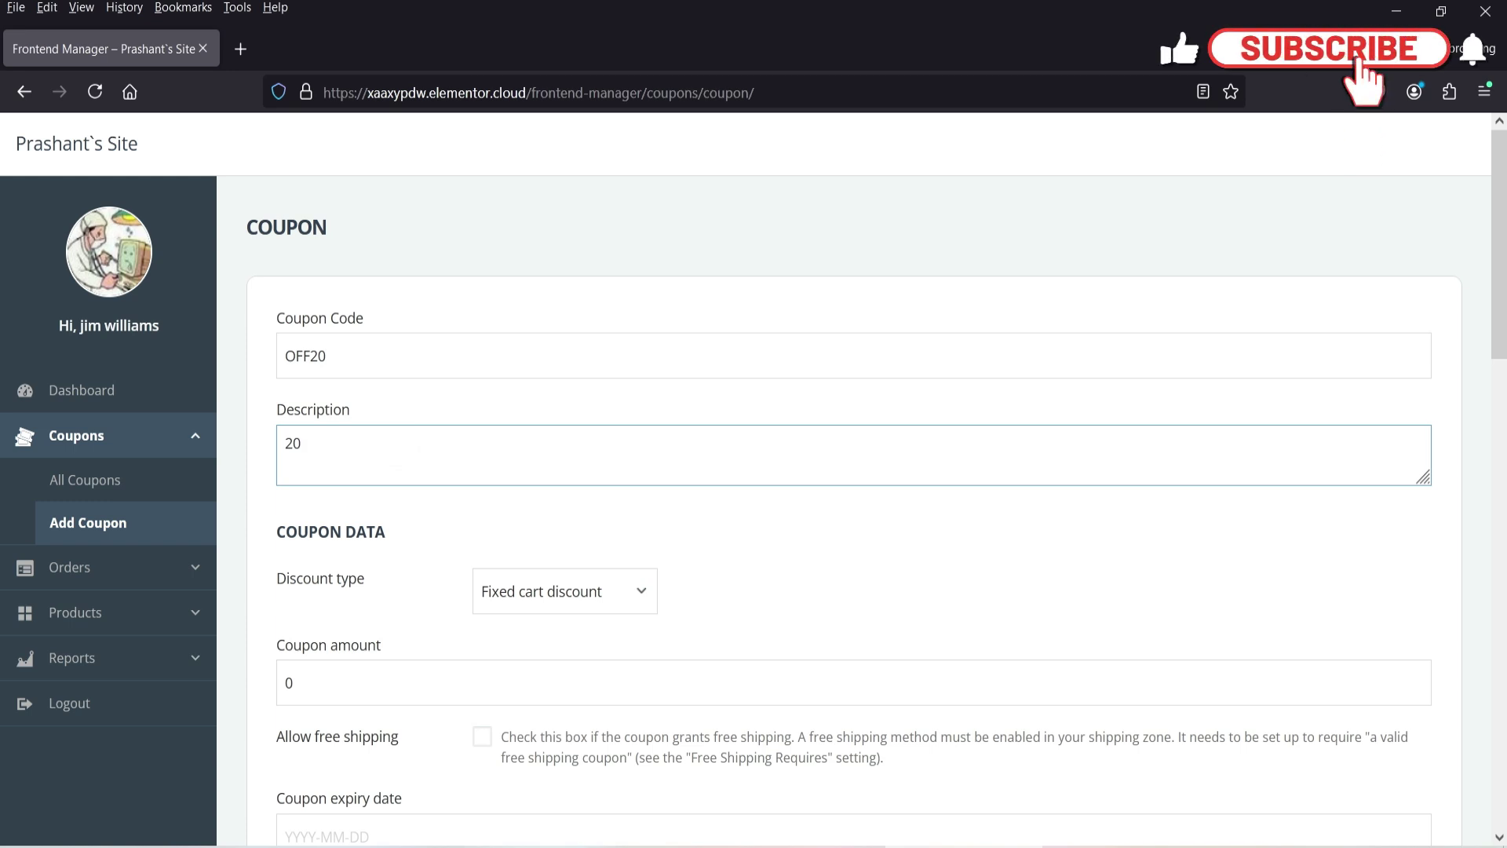
text( % ds)
key(BackSpace)
text(iscount)
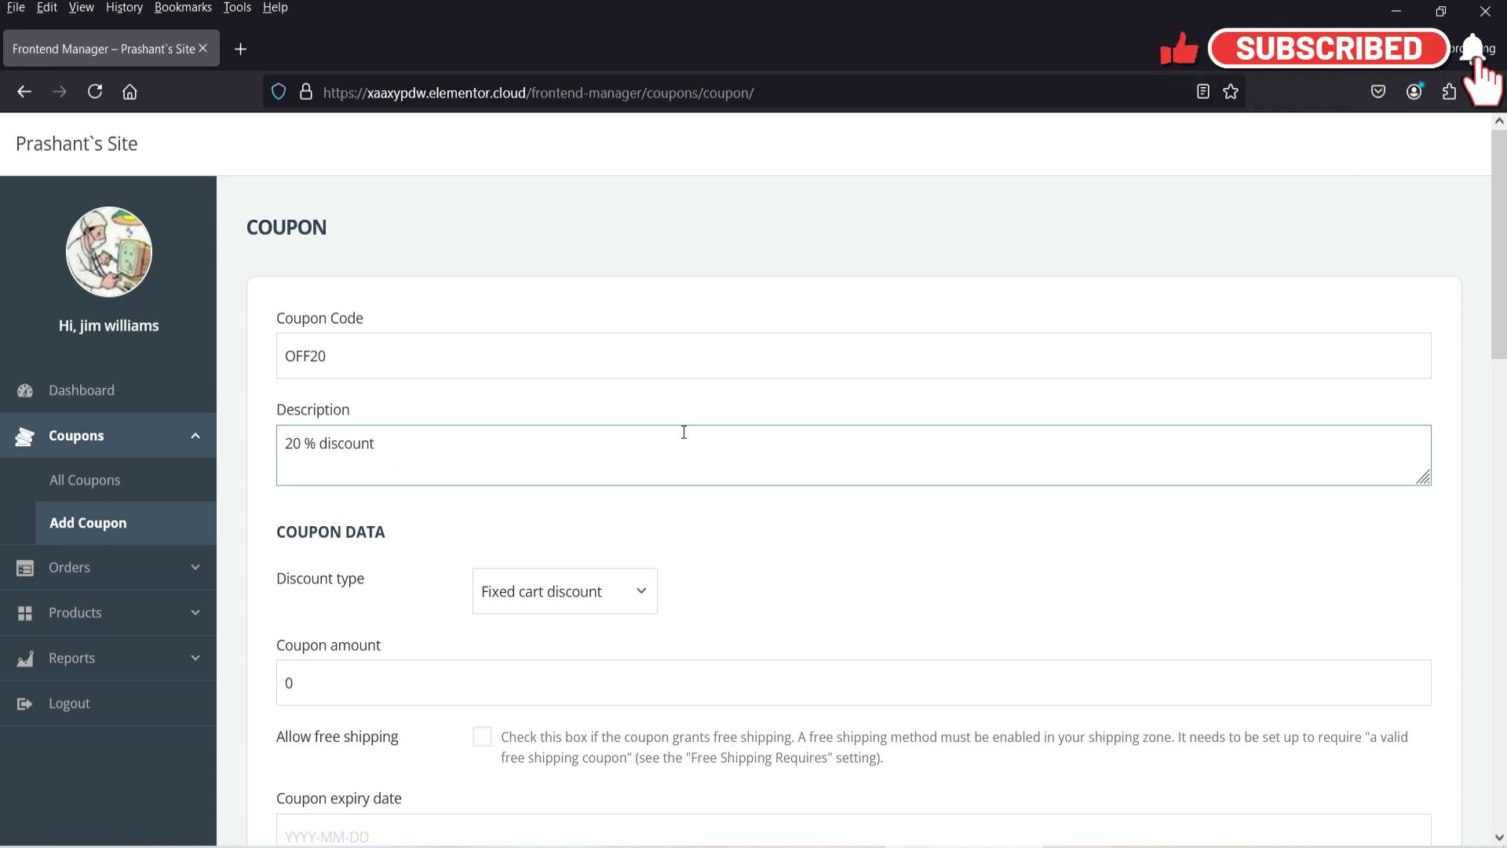
Set the coupon's discount type to Percentage discount with amount 10.
scroll(675, 430, down, 3)
click(591, 395)
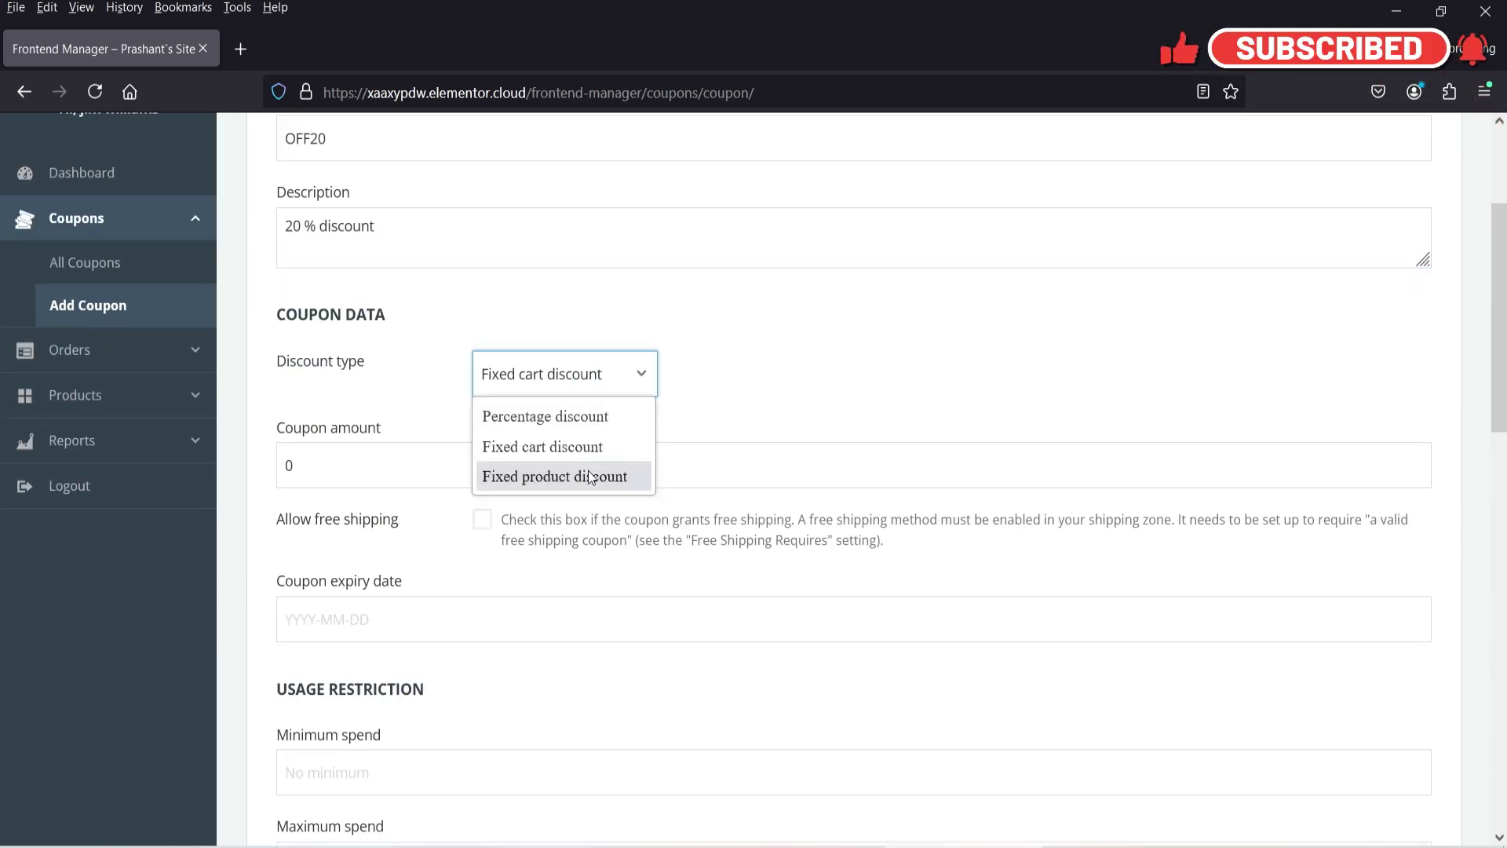
click(596, 418)
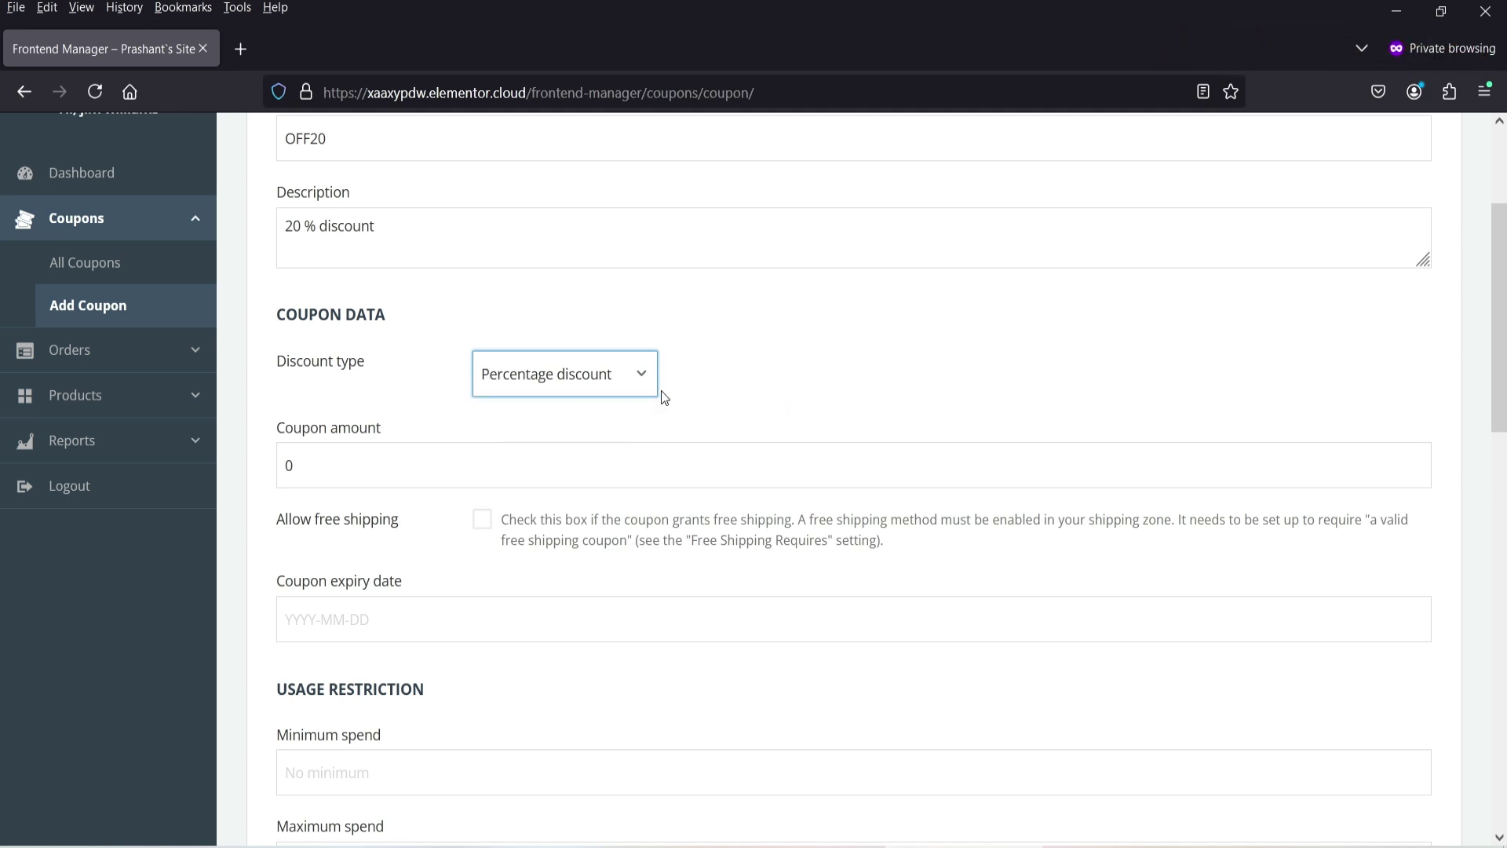
scroll(796, 386, down, 3)
double_click(333, 250)
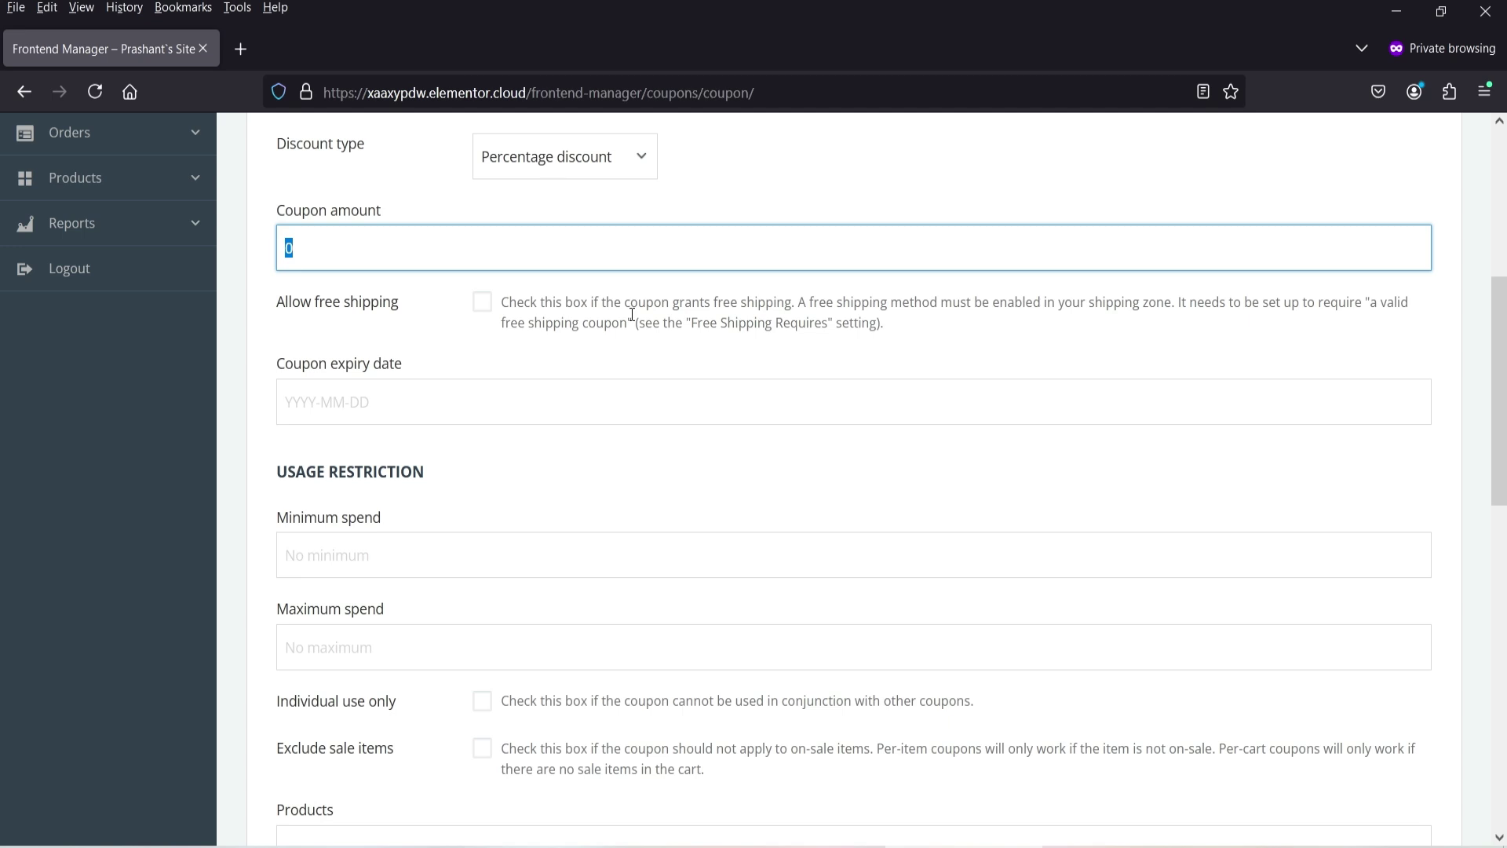
text(10)
Leave the expiry date empty and save the coupon.
click(370, 400)
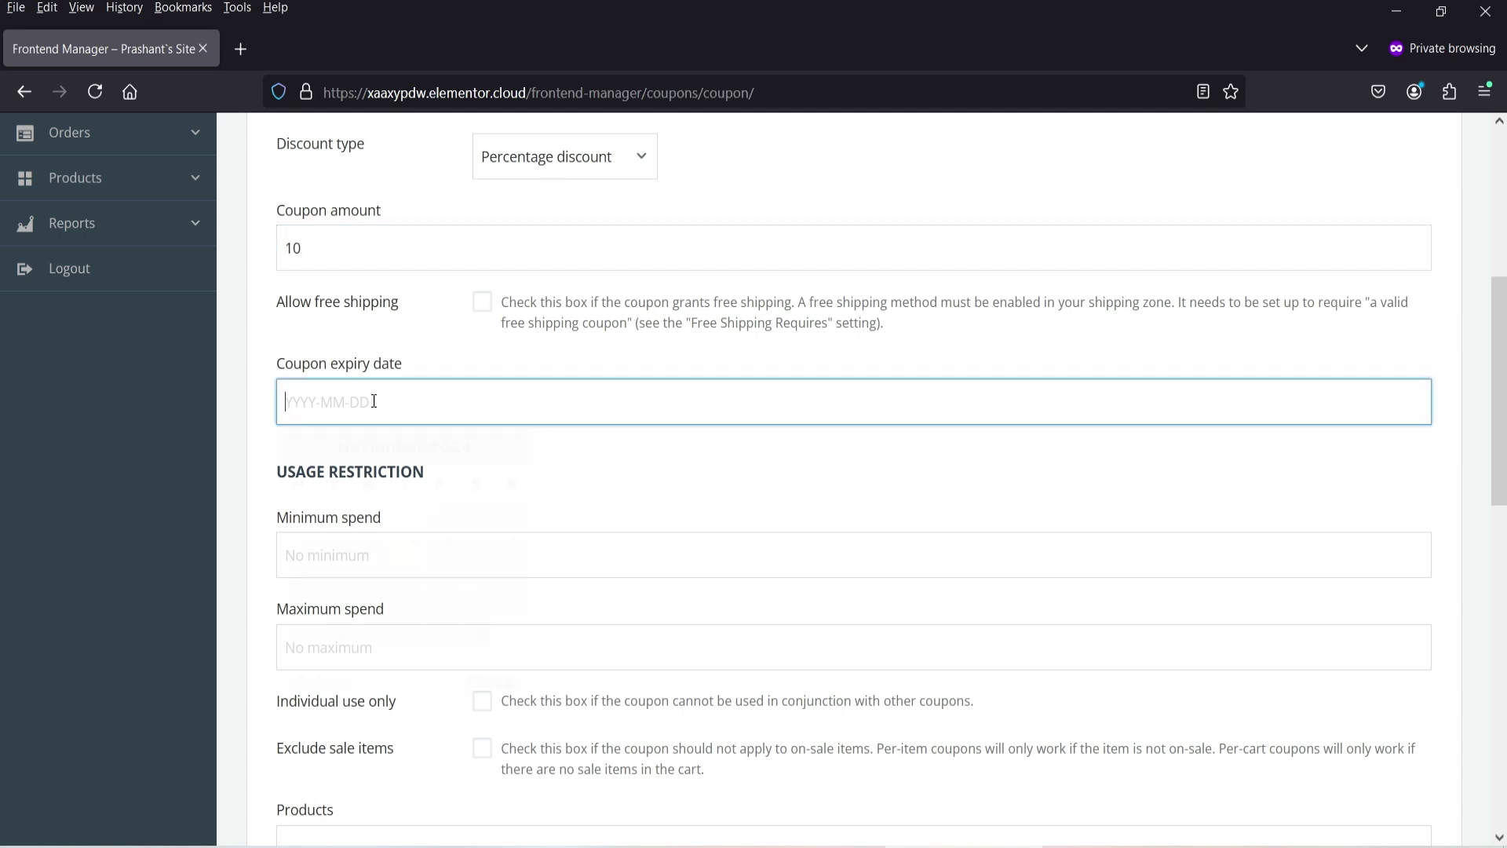
click(784, 463)
scroll(746, 447, down, 2)
scroll(506, 381, down, 5)
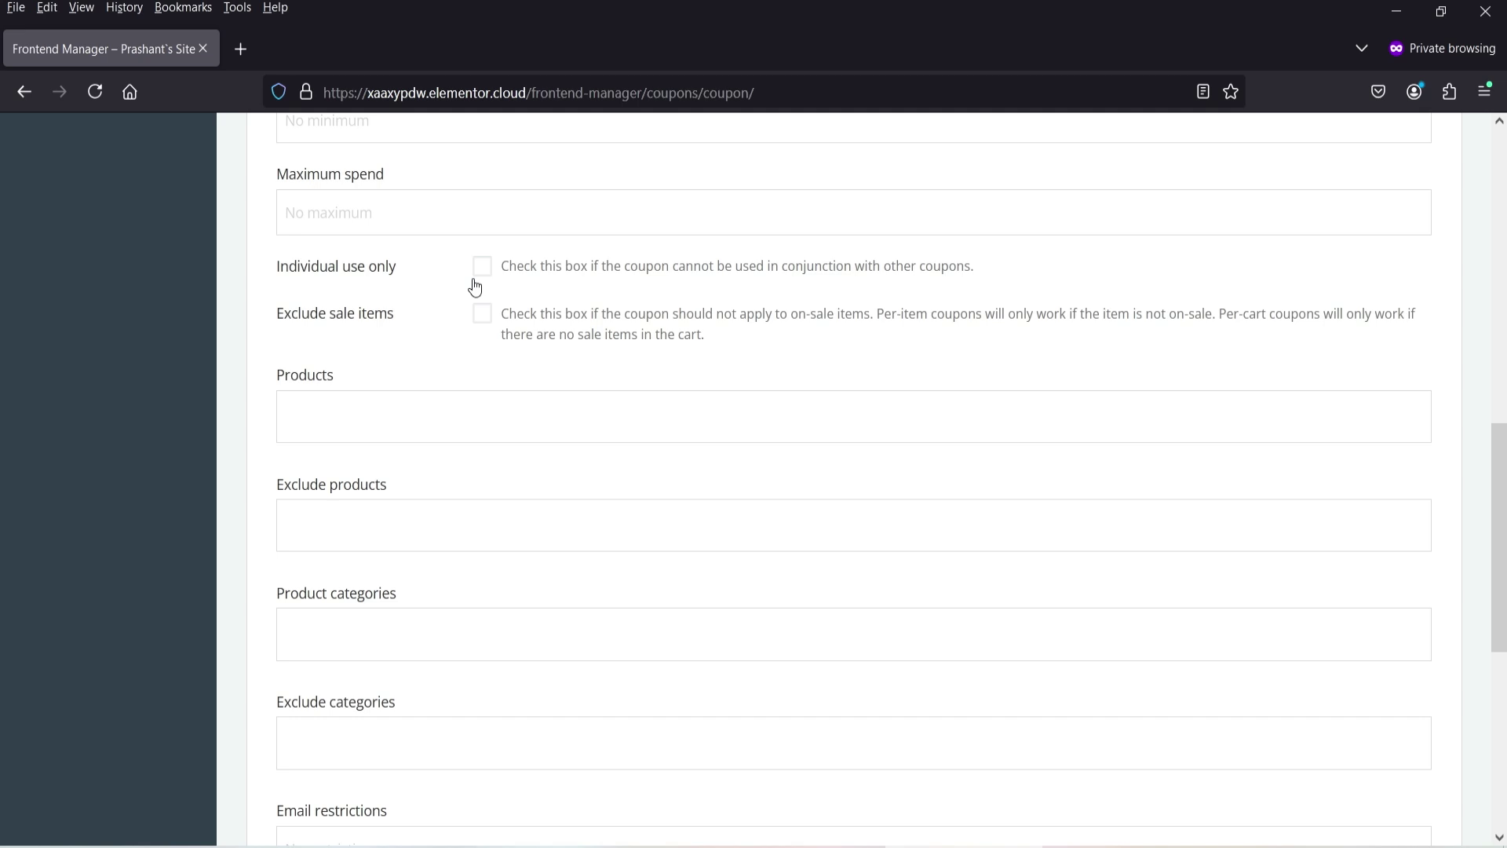
scroll(370, 236, down, 5)
scroll(691, 410, up, 3)
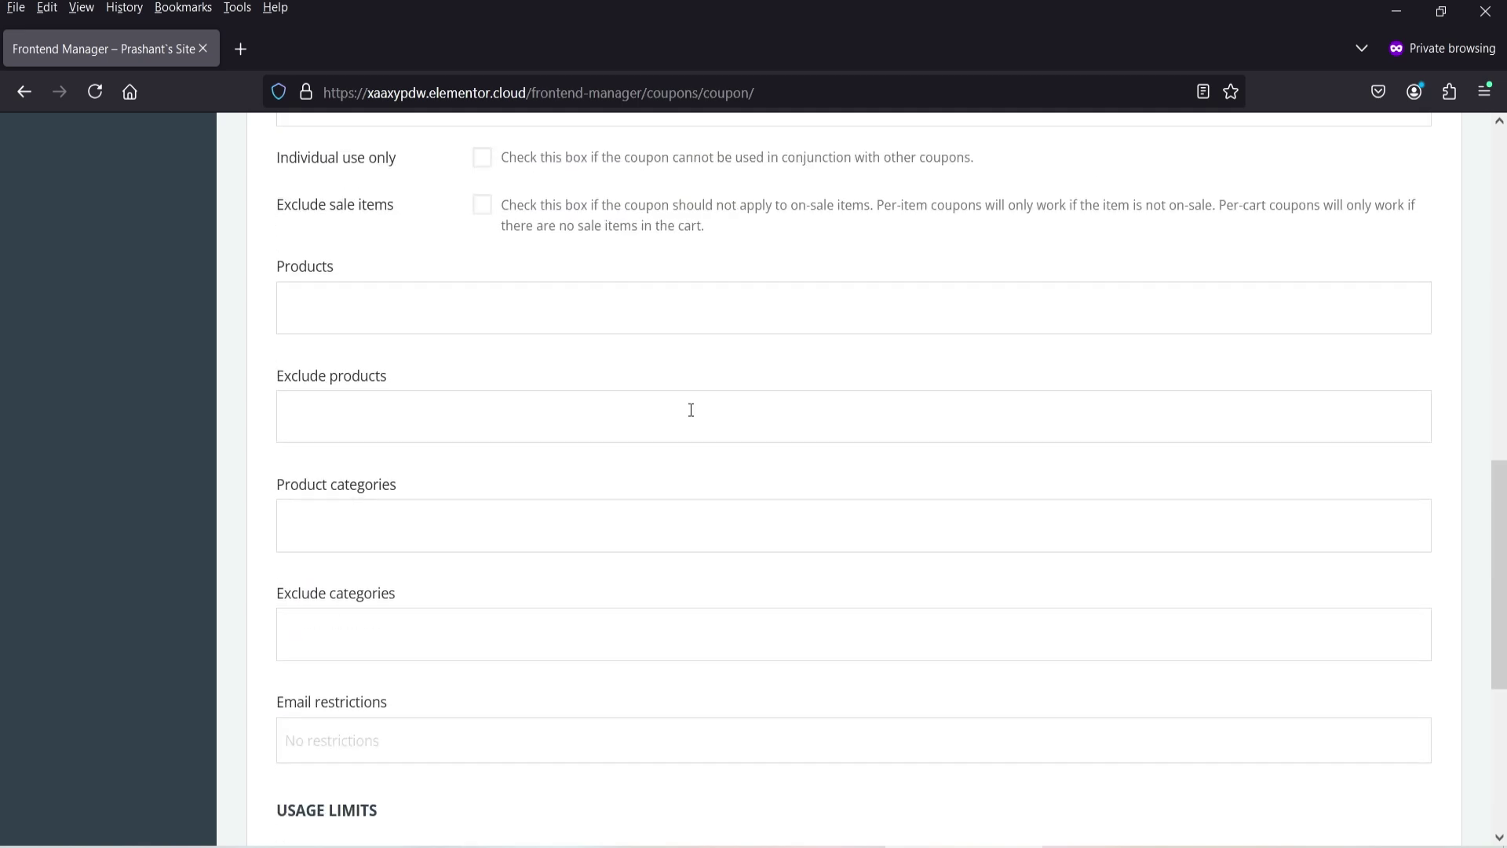
scroll(451, 384, down, 5)
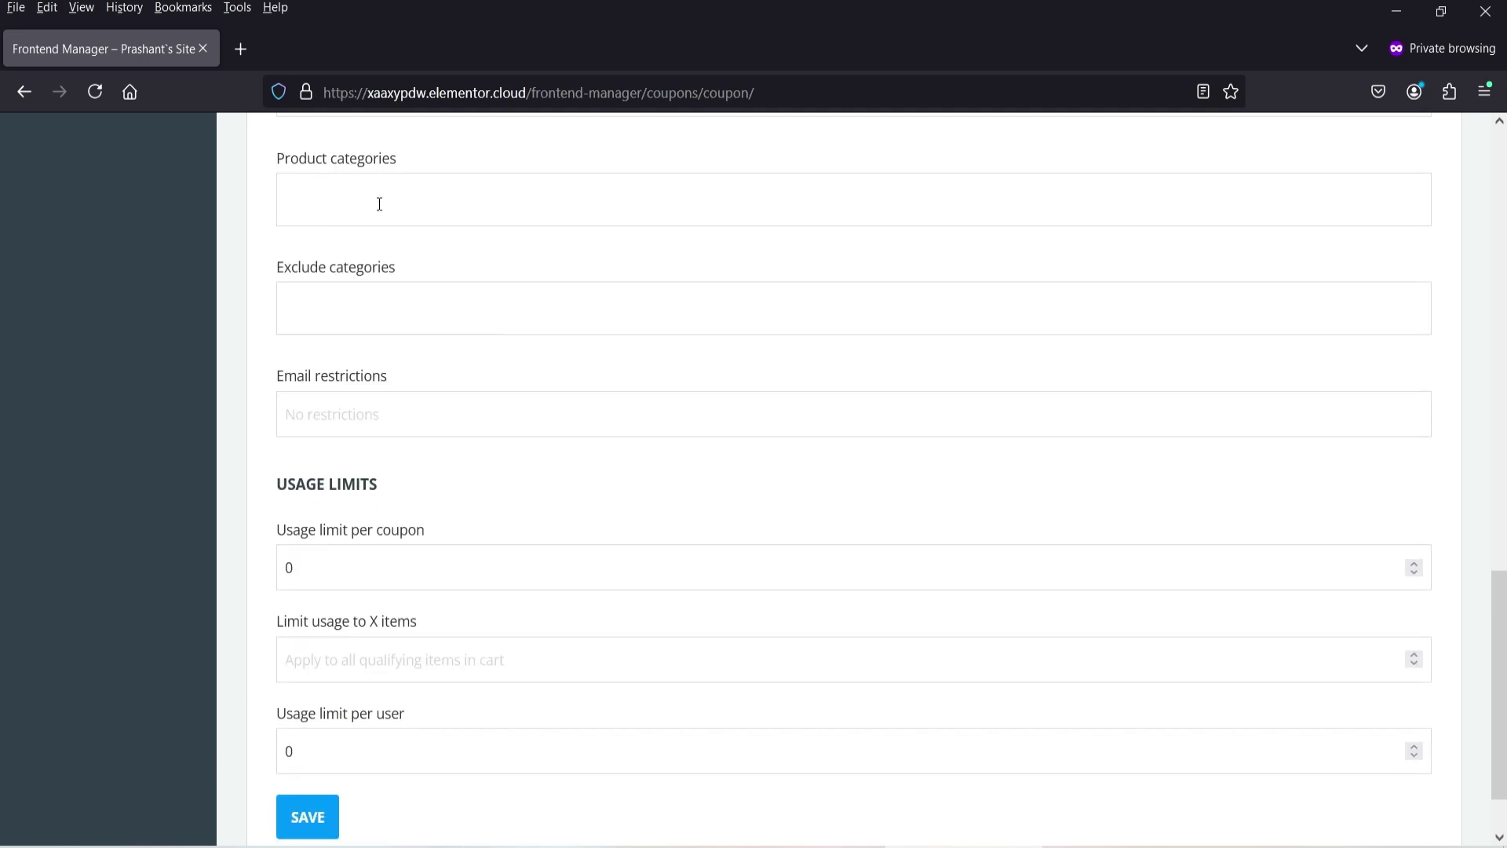
scroll(452, 485, down, 2)
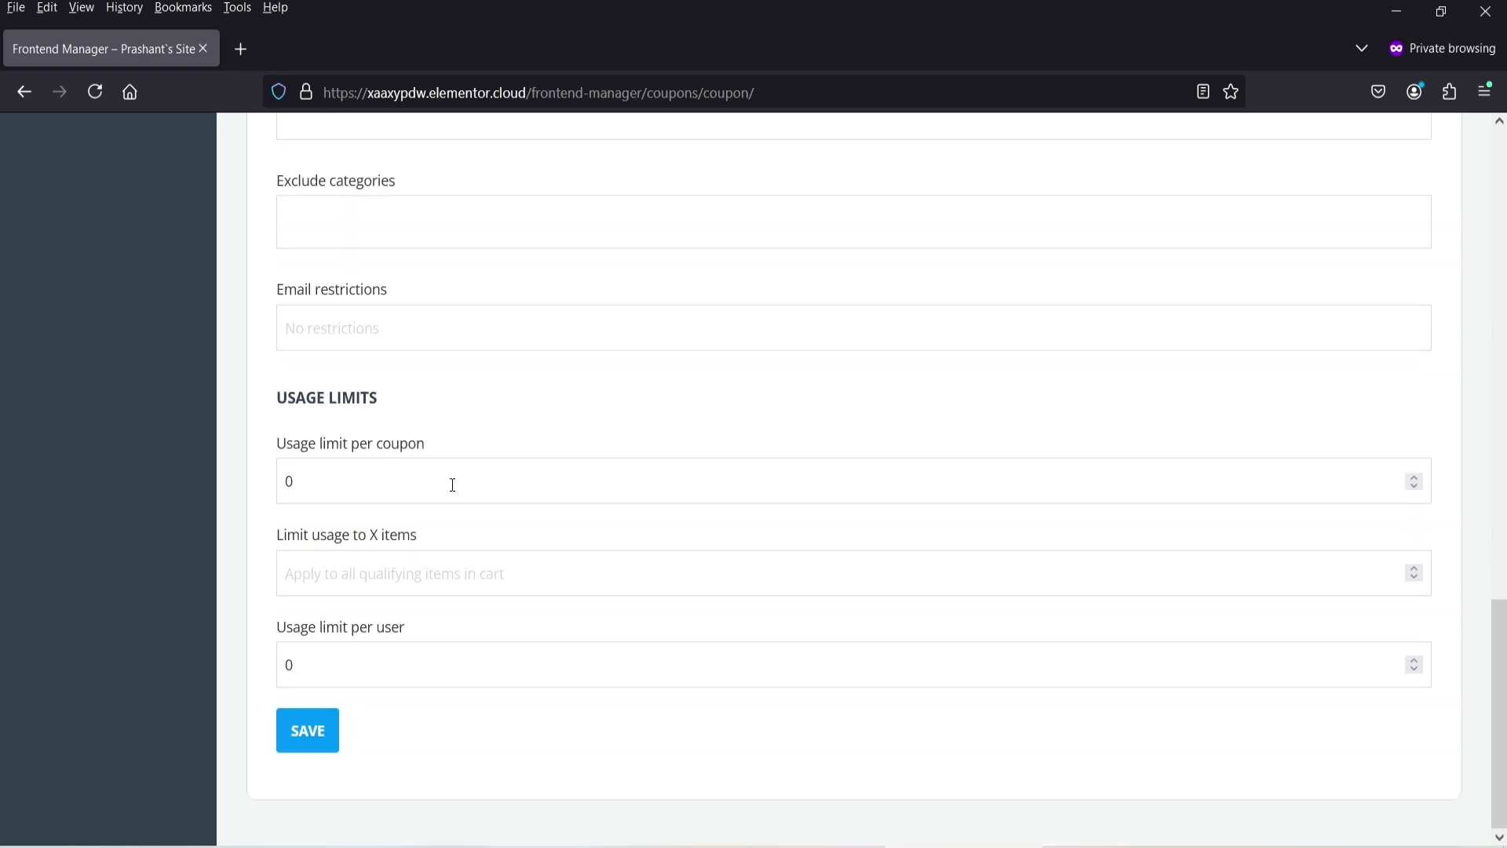
click(308, 730)
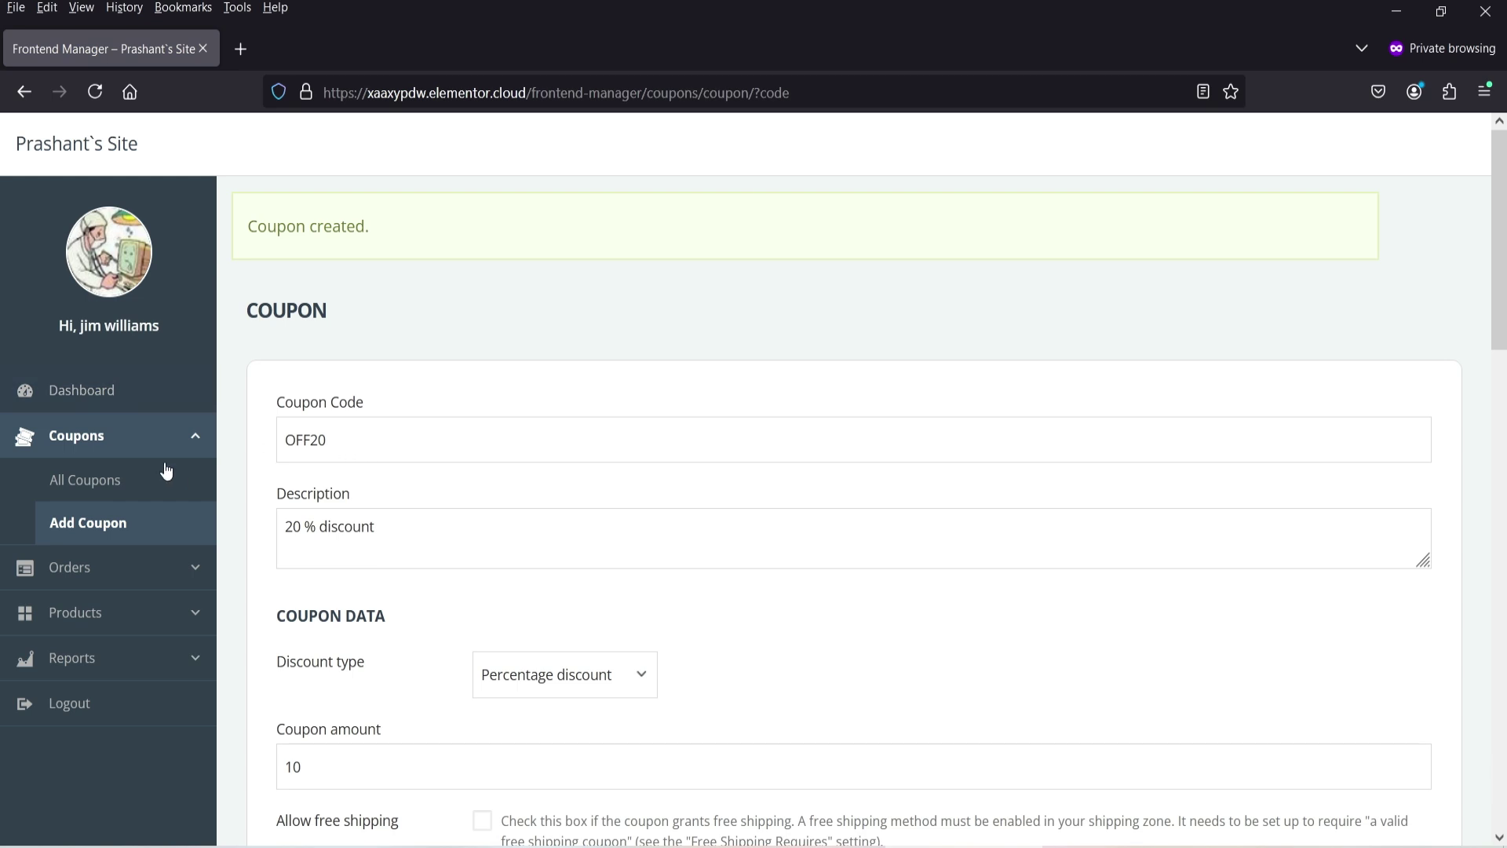
Check OFF20 in All Coupons, go back to the Dashboard, then open Reports.
click(106, 486)
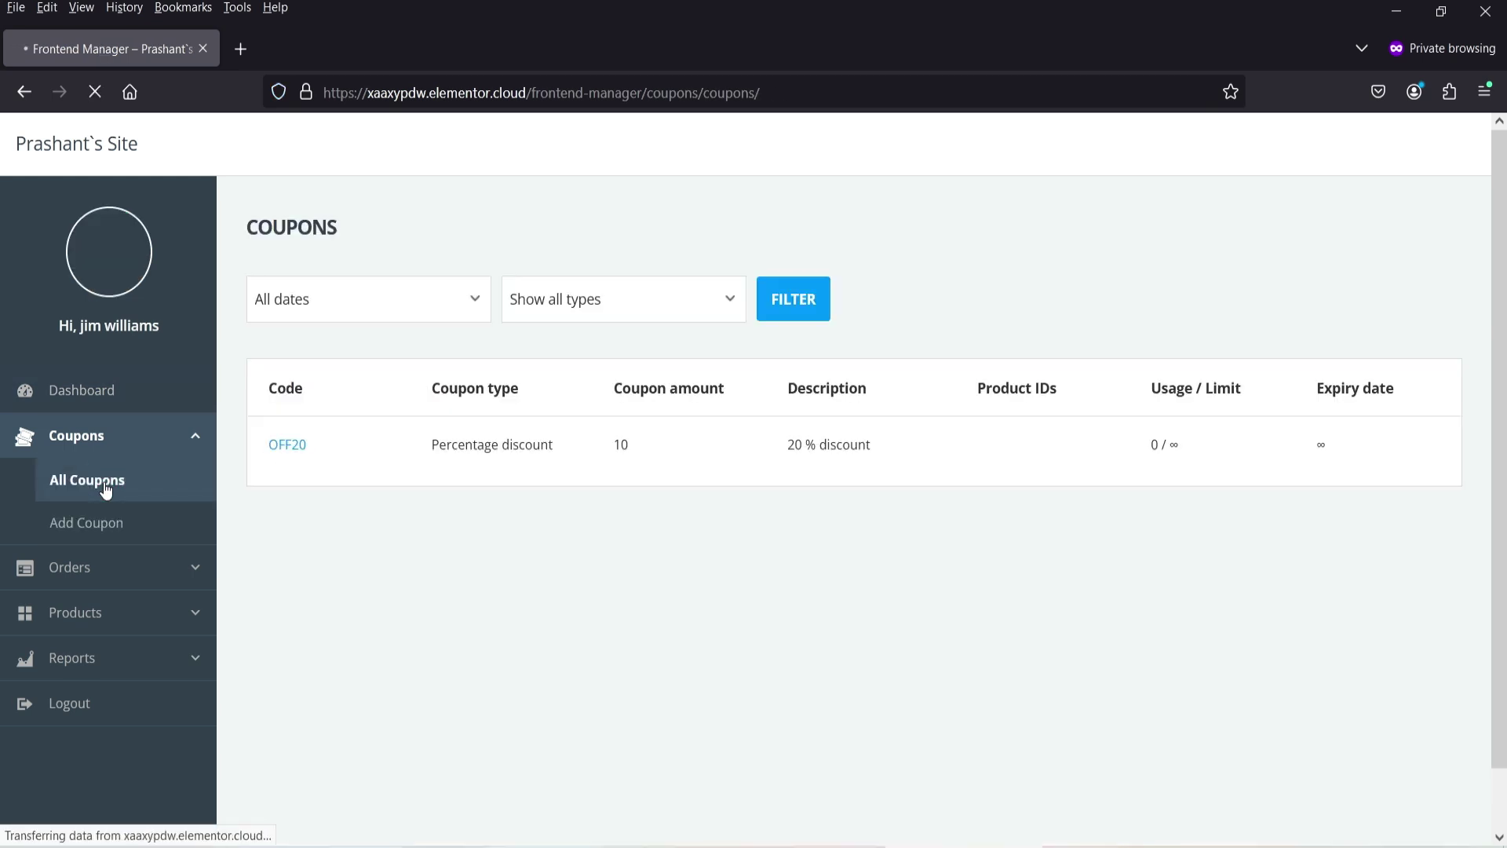
mouse_move(289, 462)
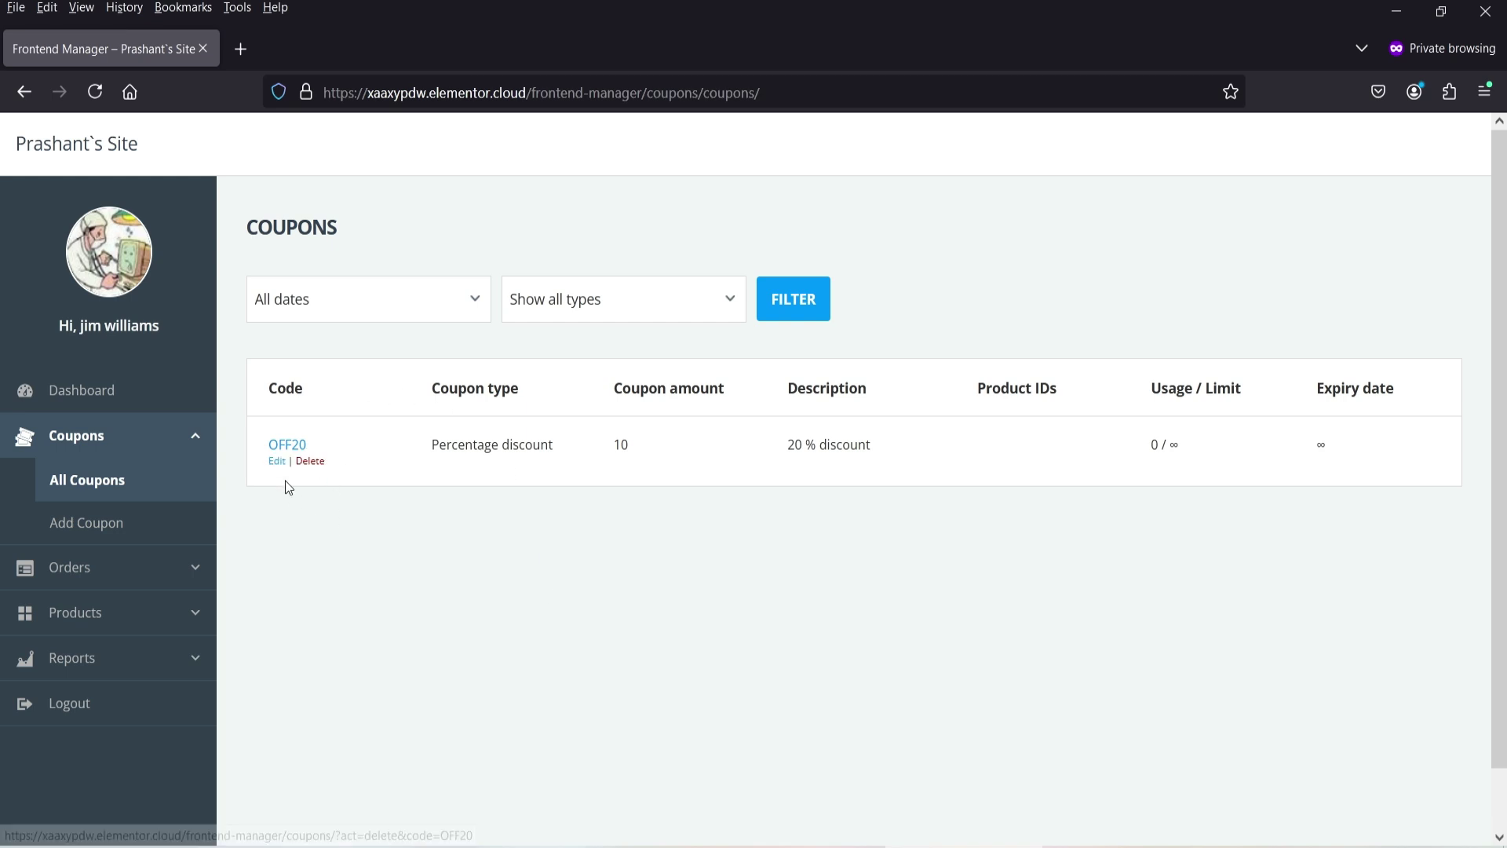
click(64, 390)
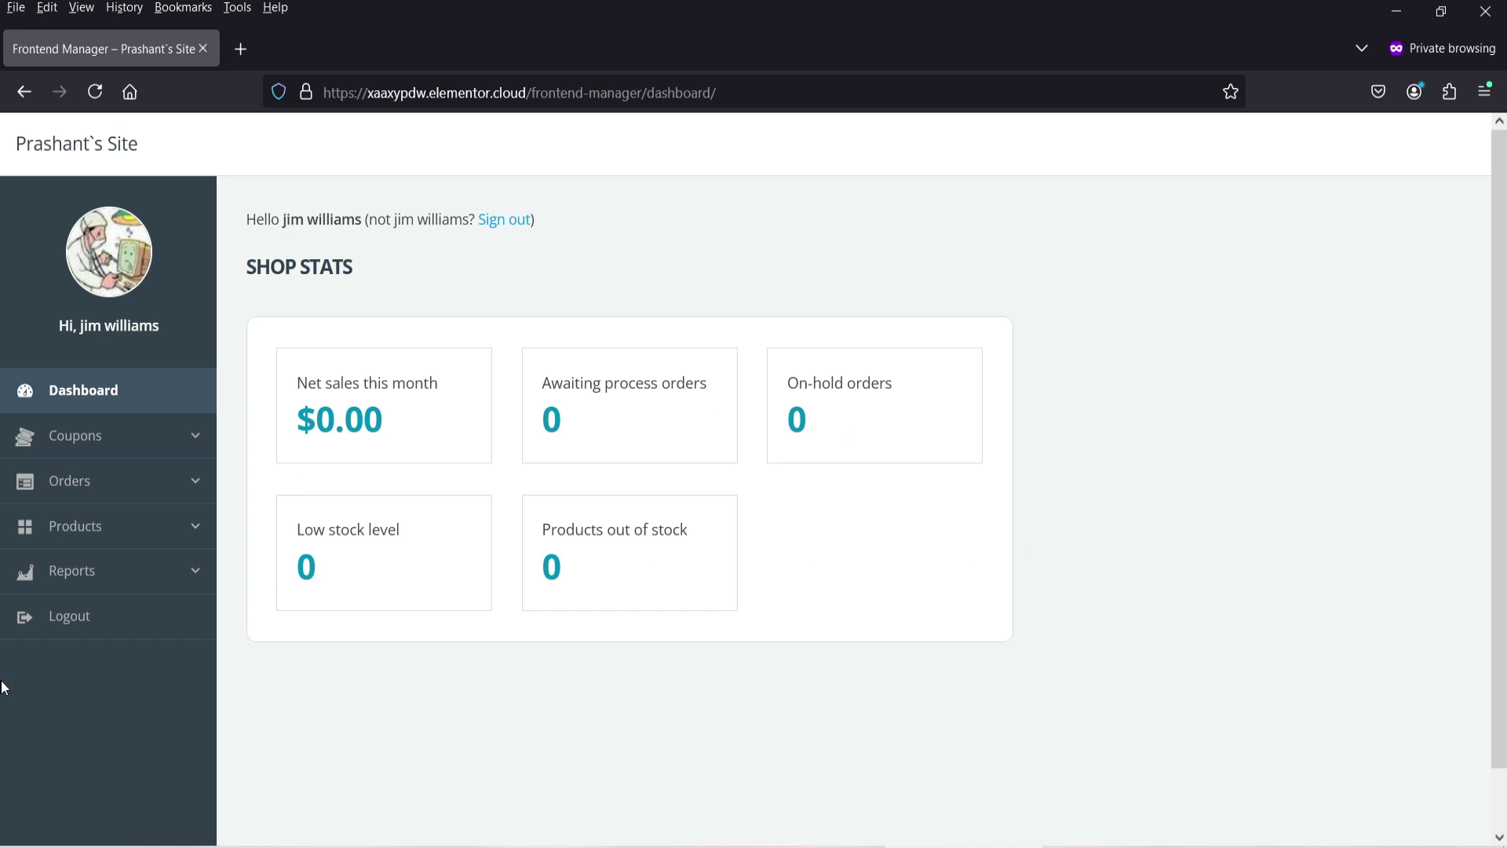
click(93, 574)
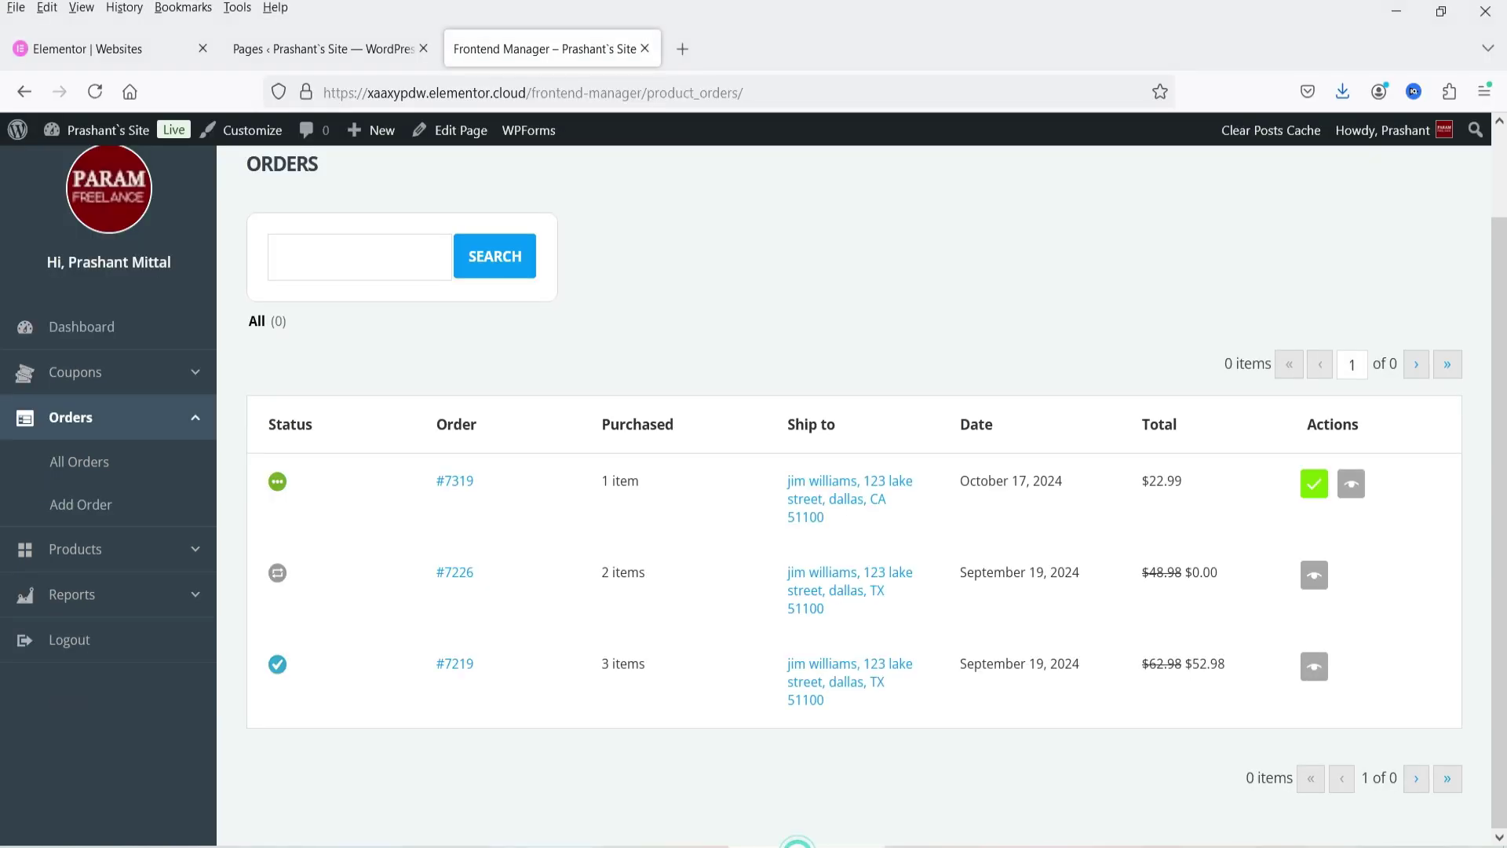
Untick Reports in YITH Frontend Manager Sections, save, and recheck the shop manager's dashboard.
click(242, 49)
mouse_move(73, 570)
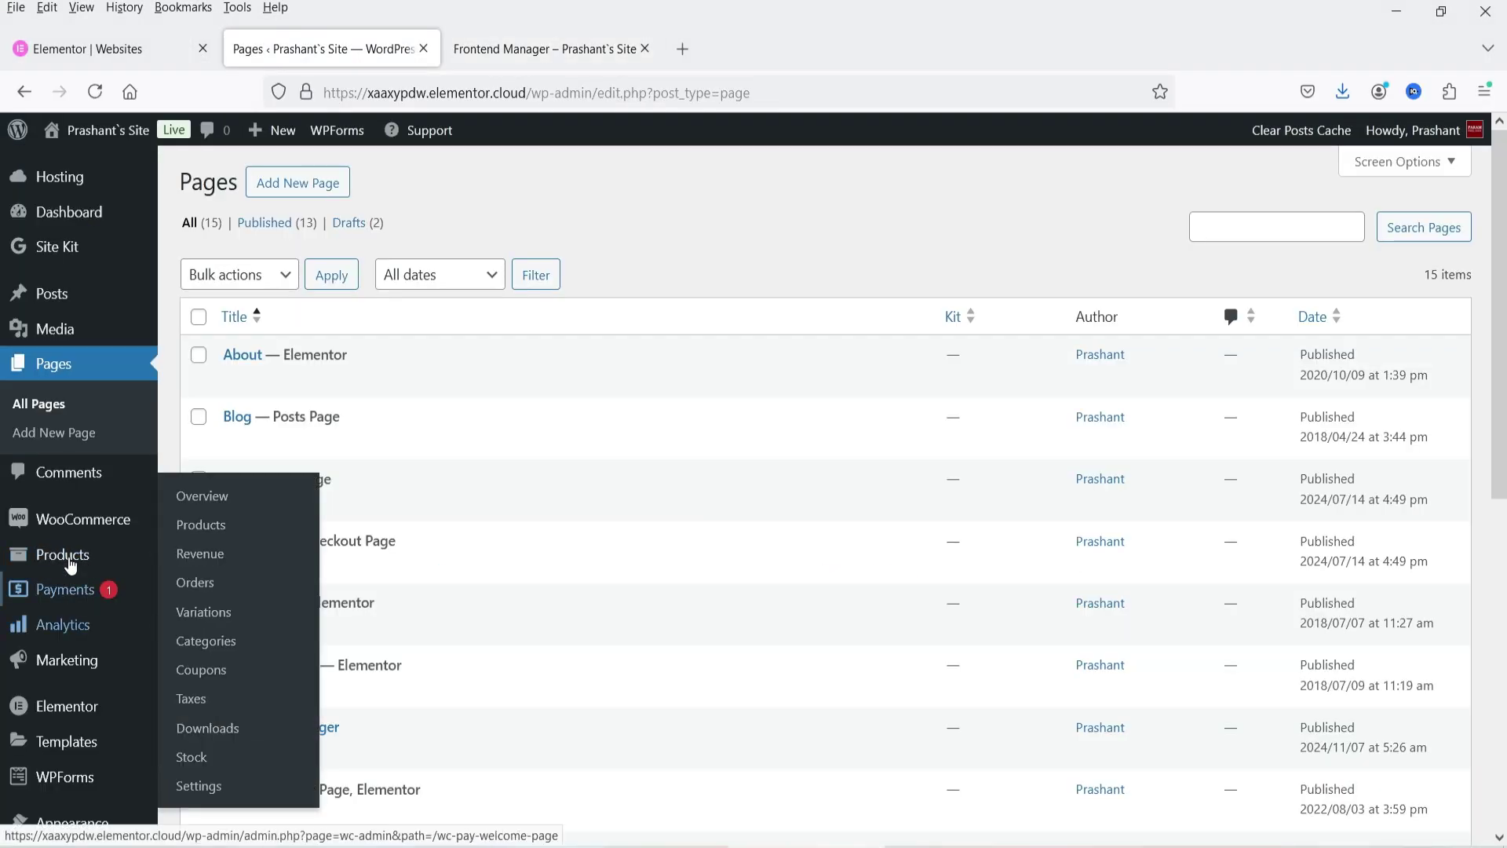
scroll(73, 590, down, 4)
mouse_move(66, 596)
click(214, 599)
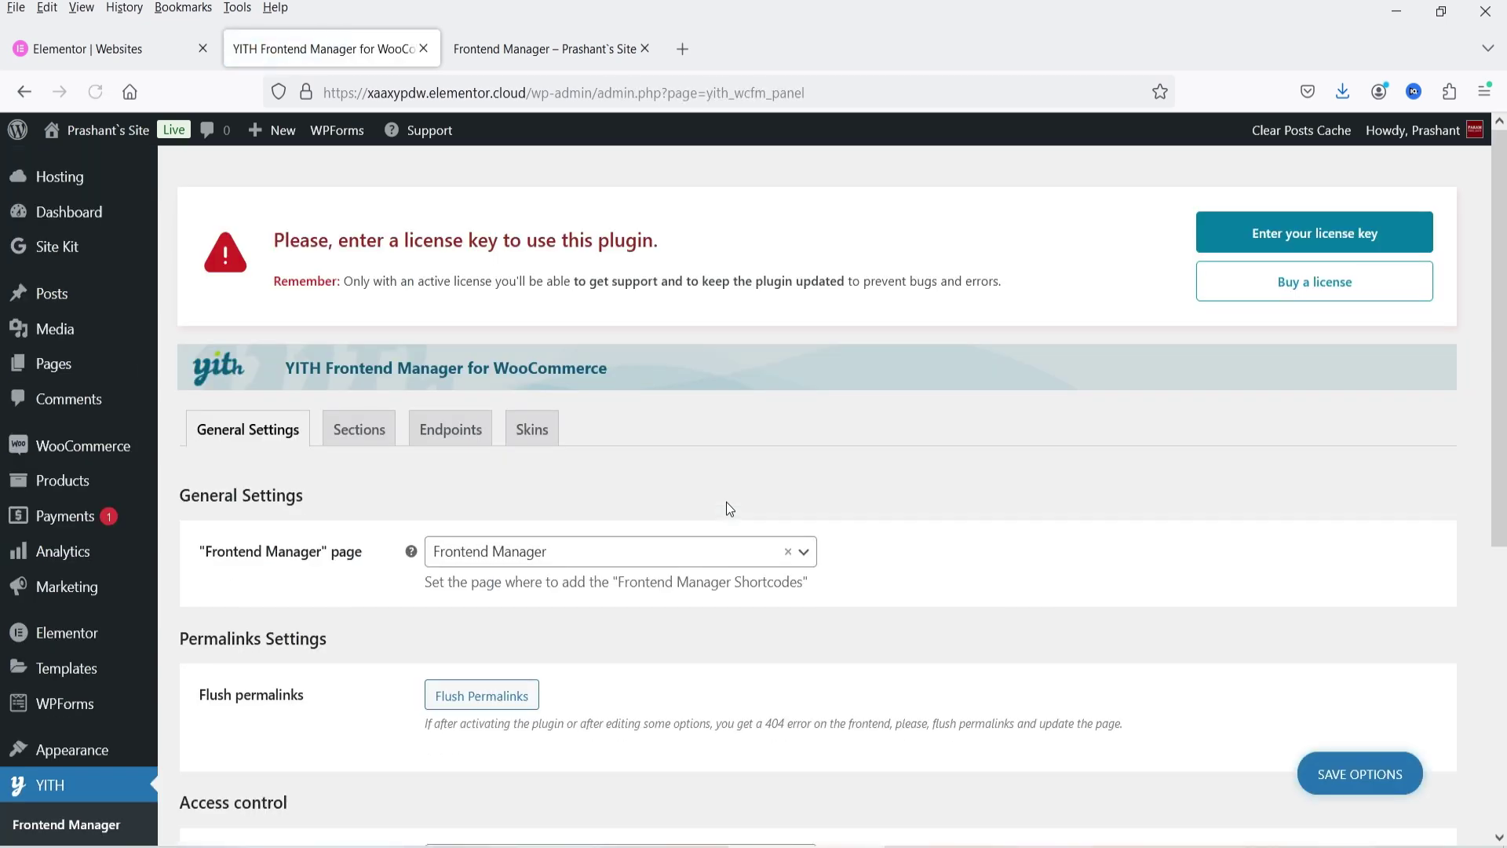
click(357, 433)
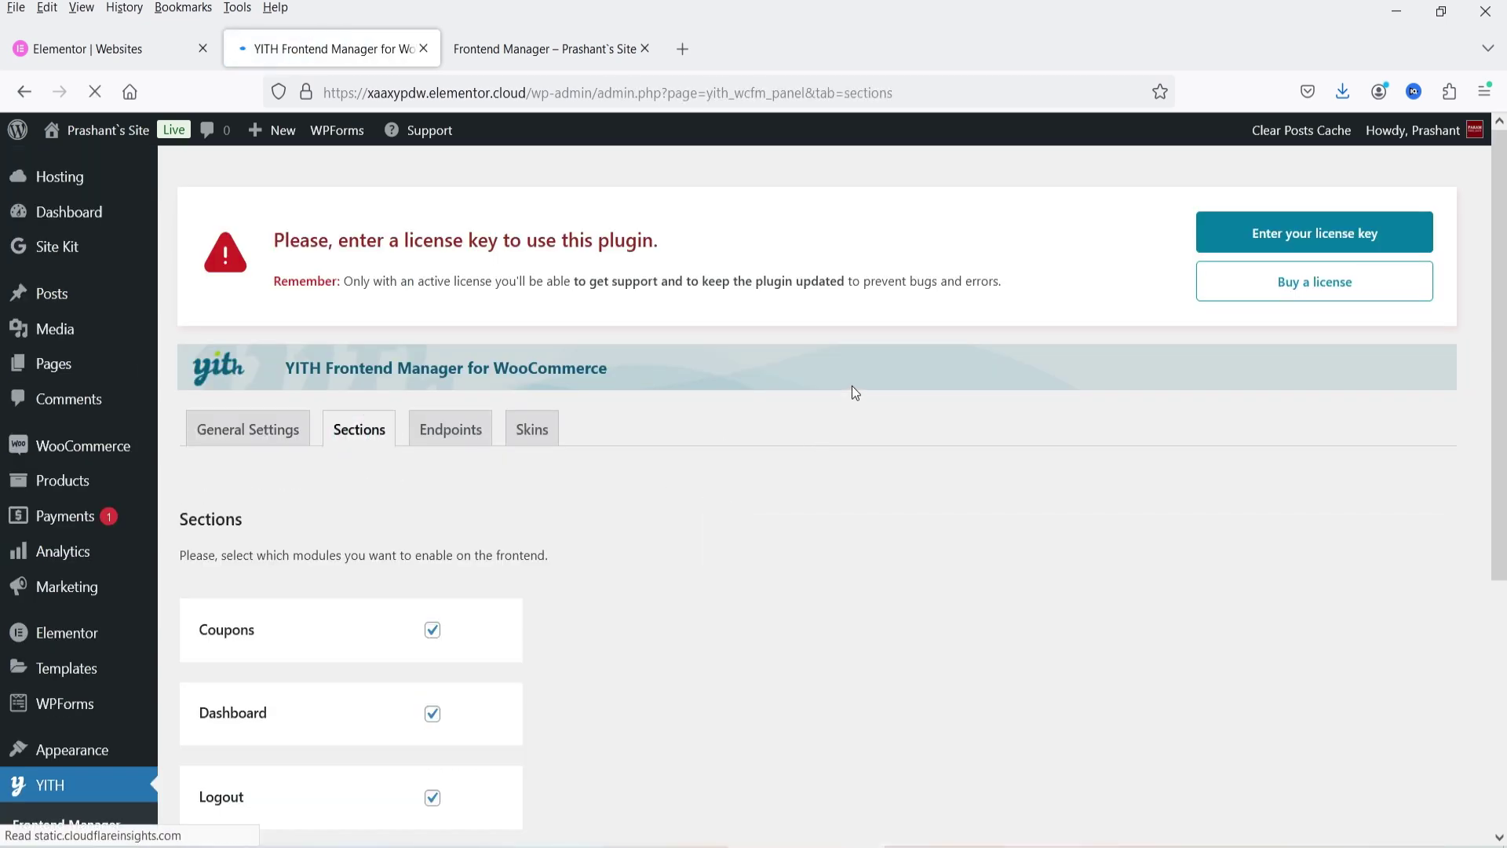
scroll(851, 384, down, 4)
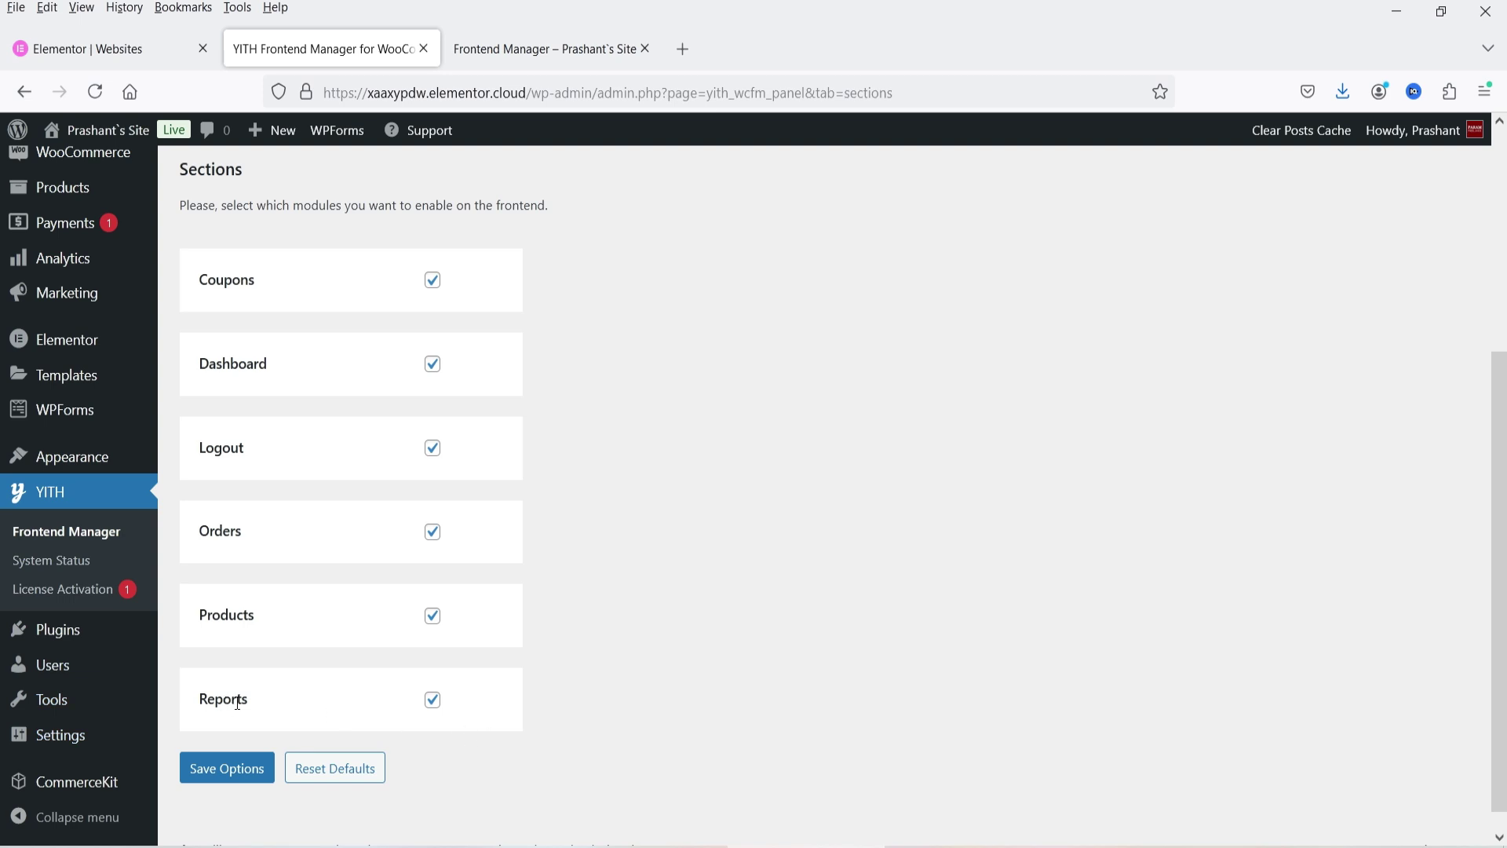
click(433, 706)
click(224, 767)
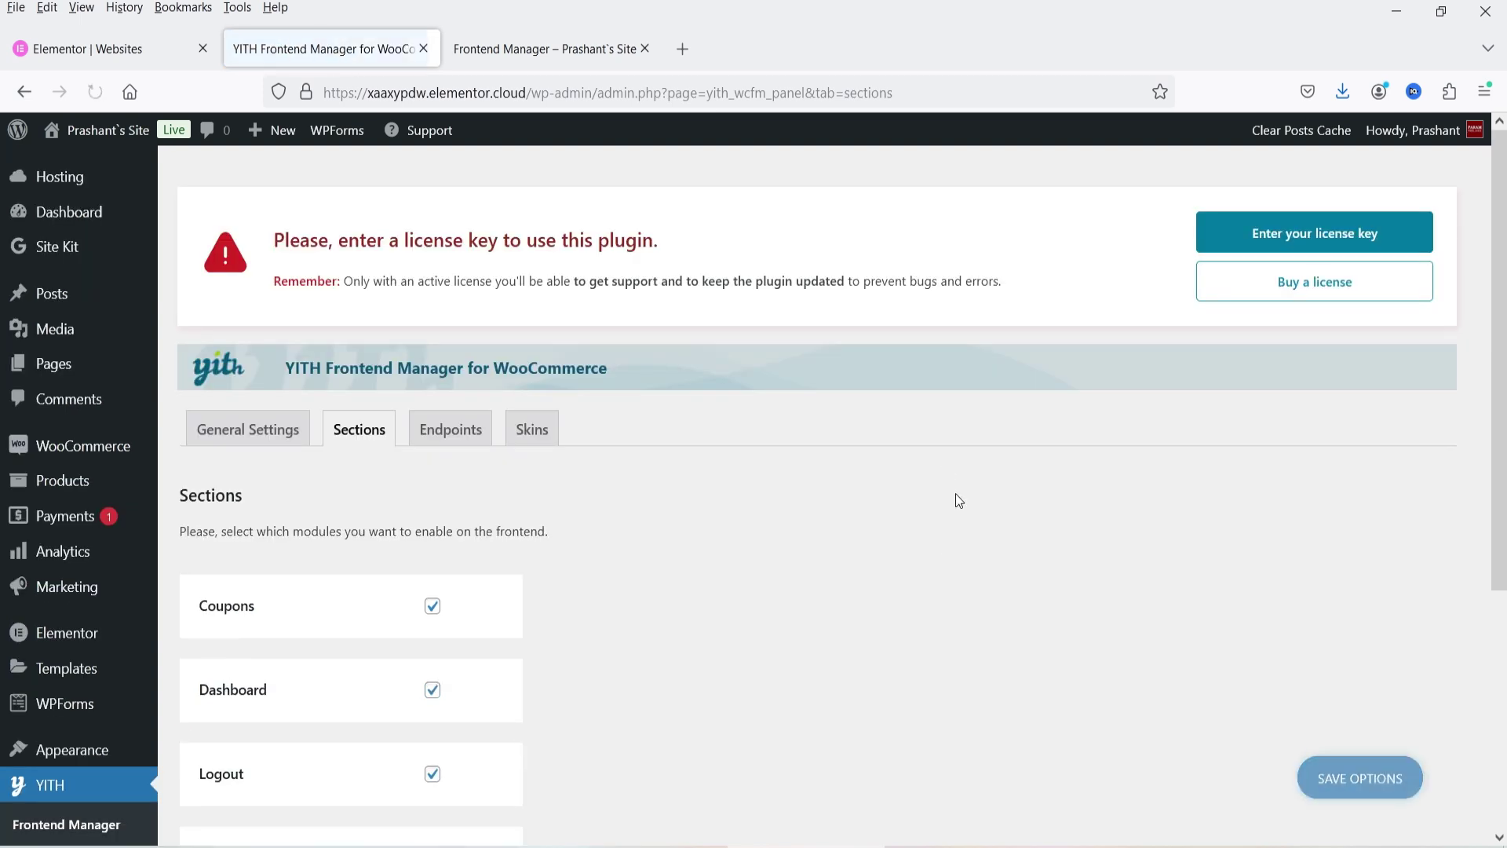
key(alt+Tab)
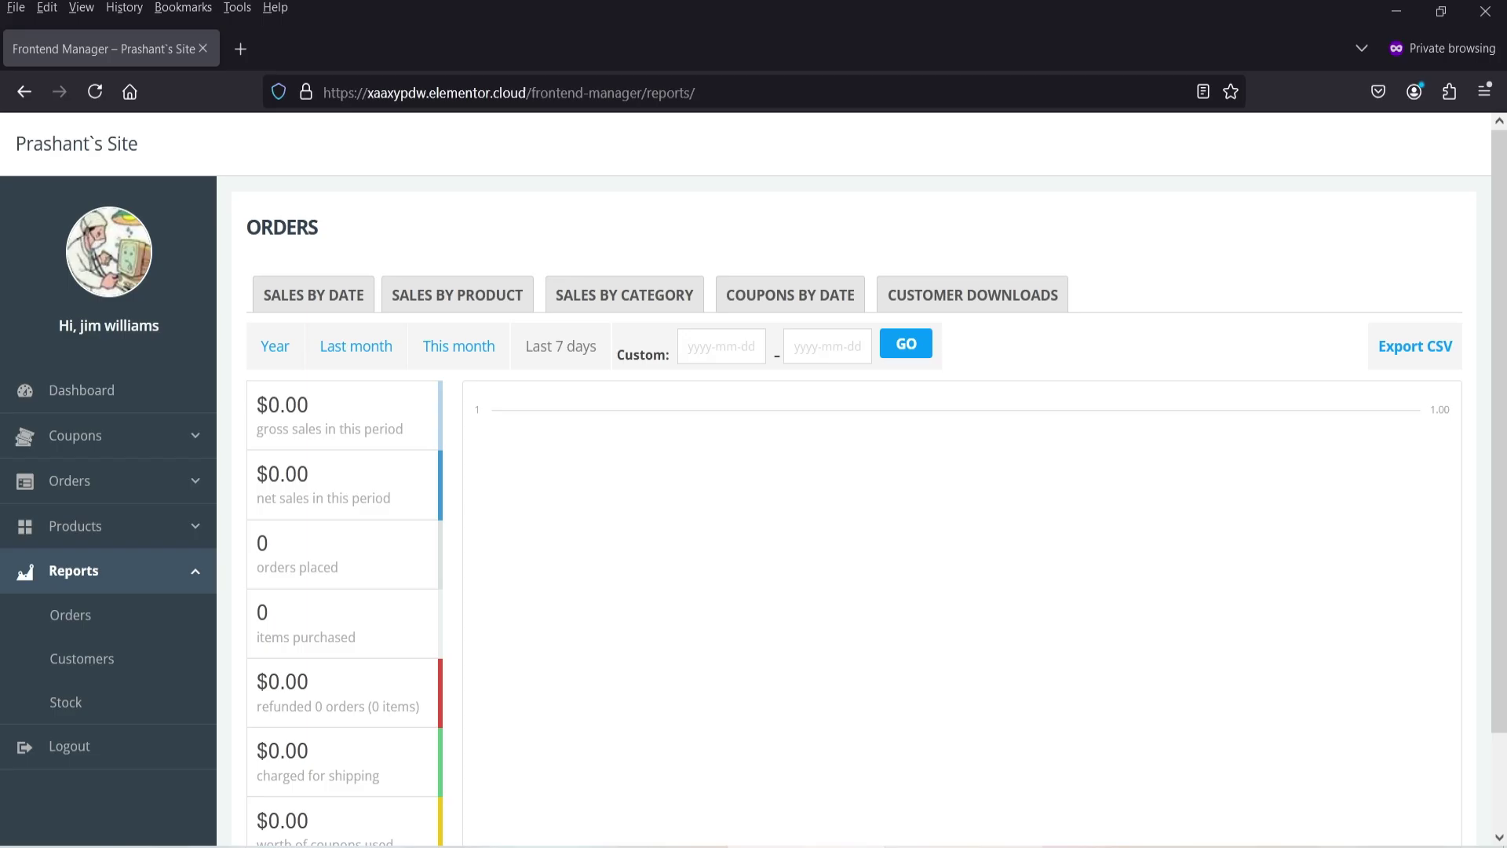
click(109, 393)
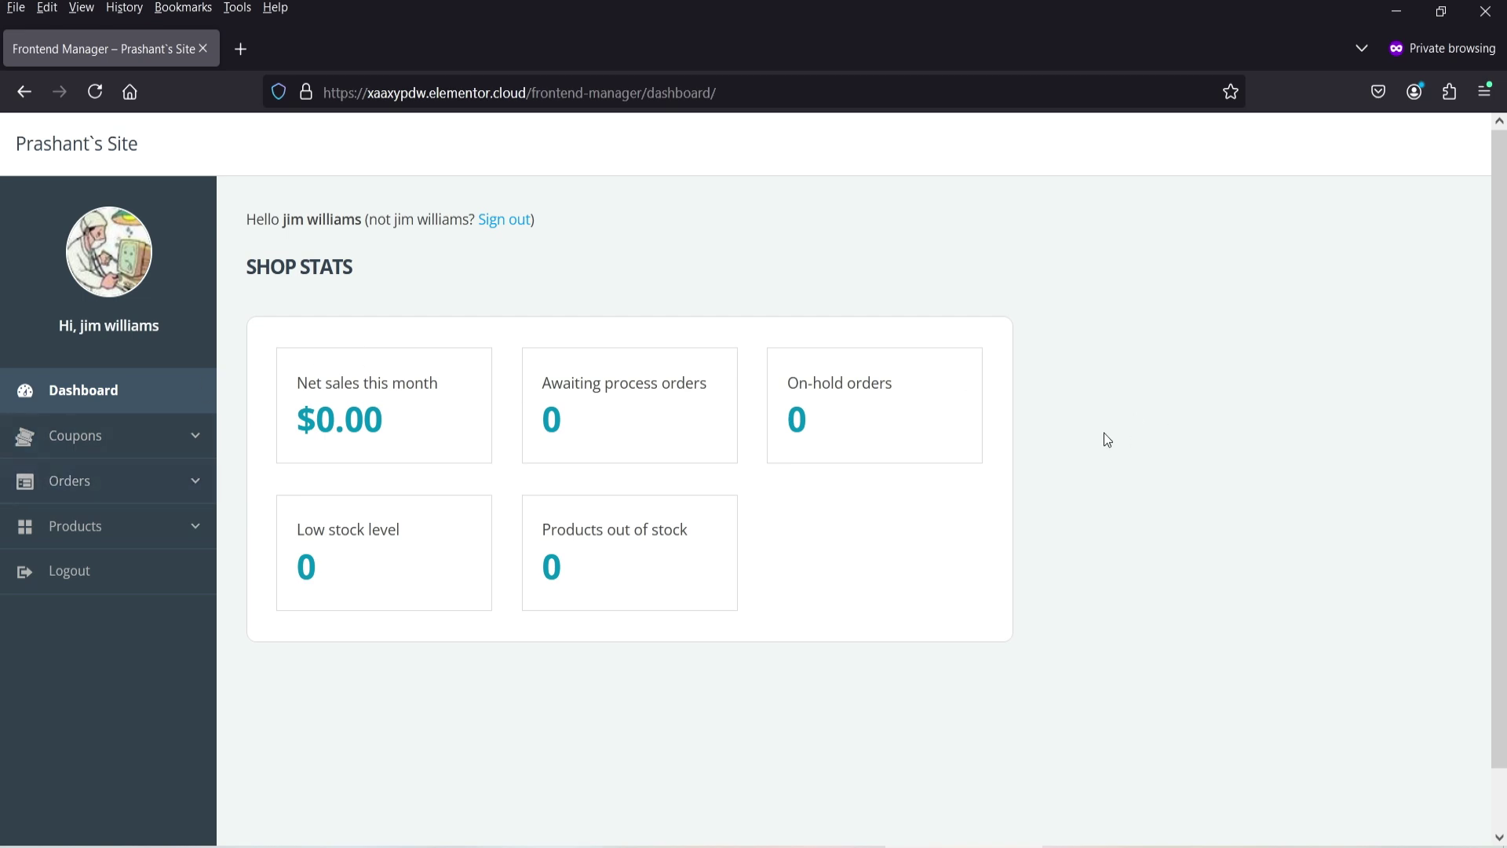
Tick Reports in the Sections settings, save, and reload the shop manager's frontend dashboard.
key(alt+Tab)
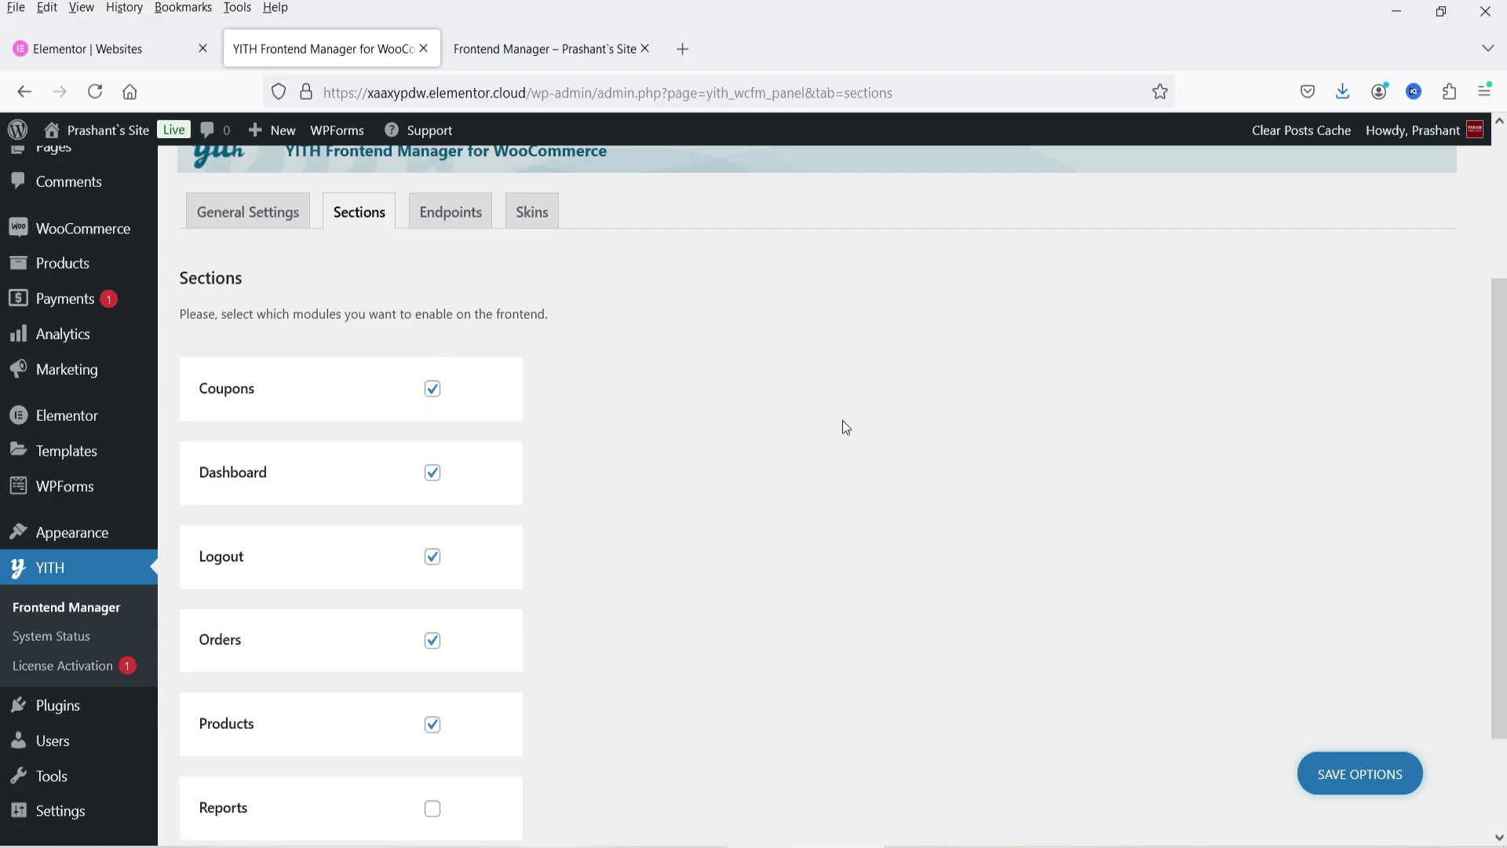
scroll(832, 405, down, 3)
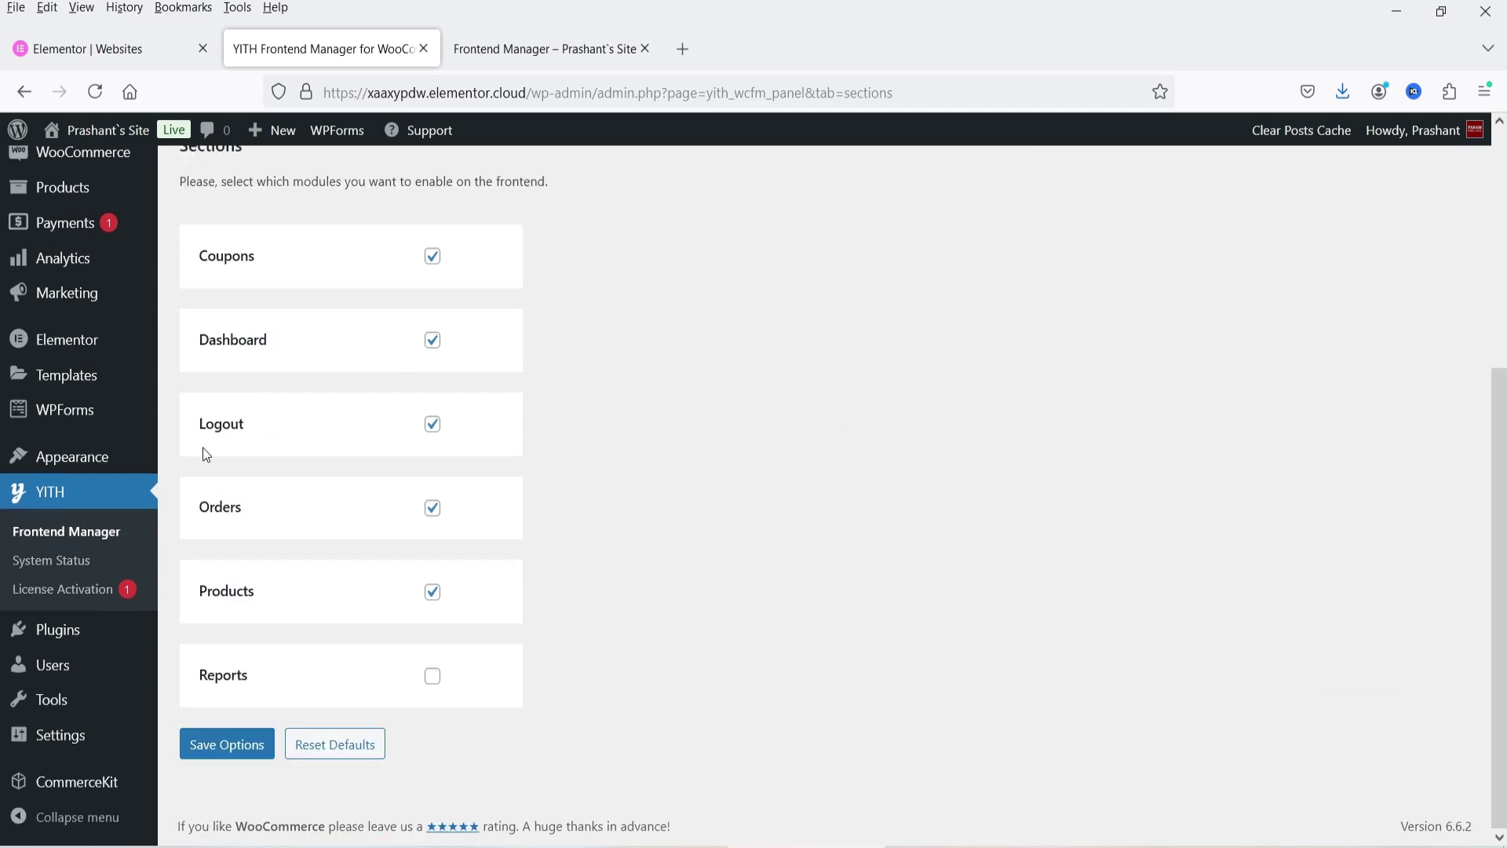
click(431, 676)
click(226, 745)
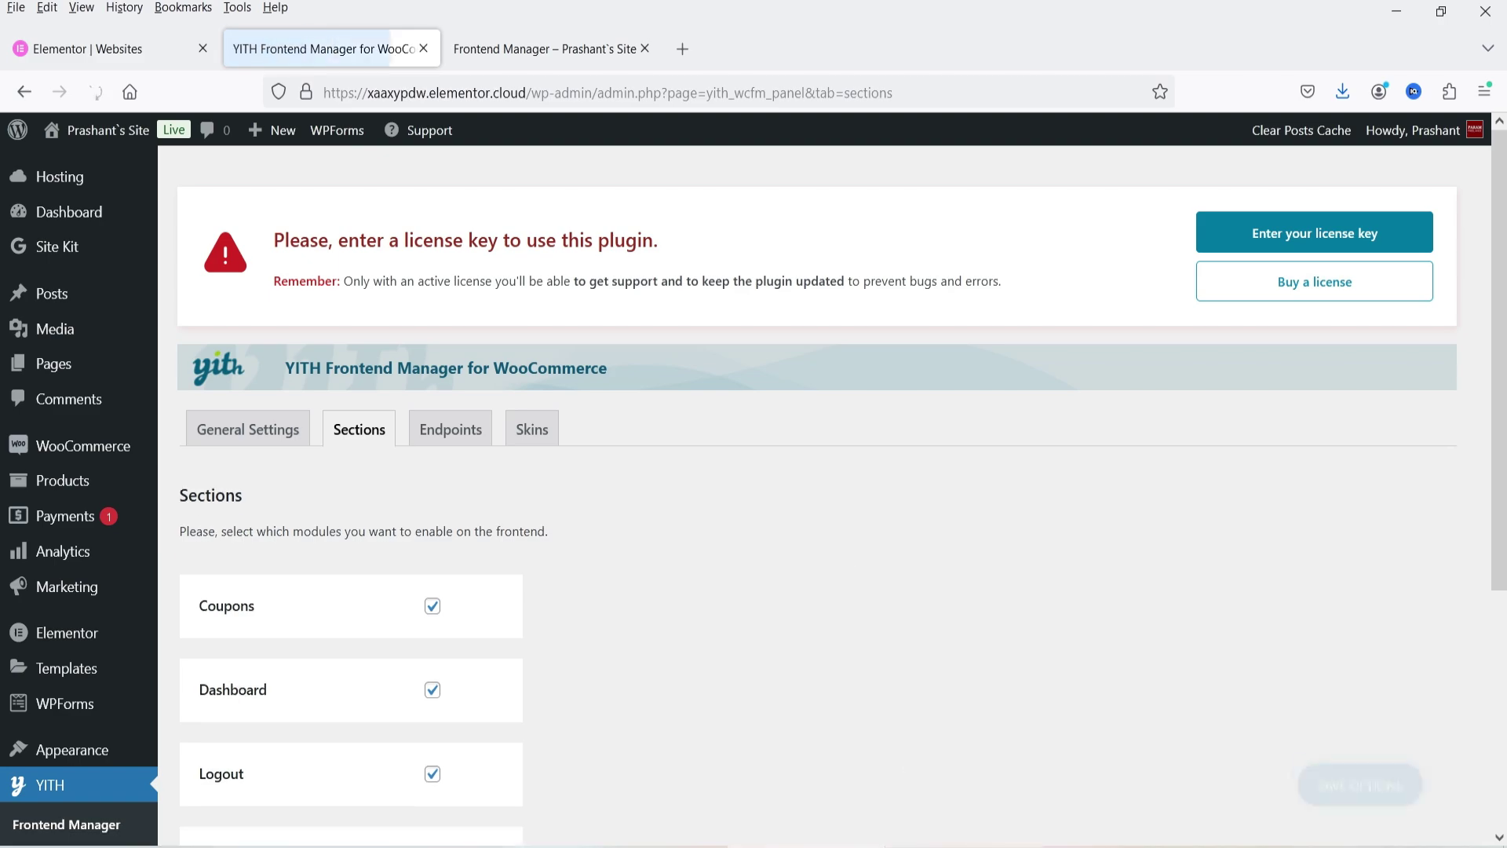
key(alt+Tab)
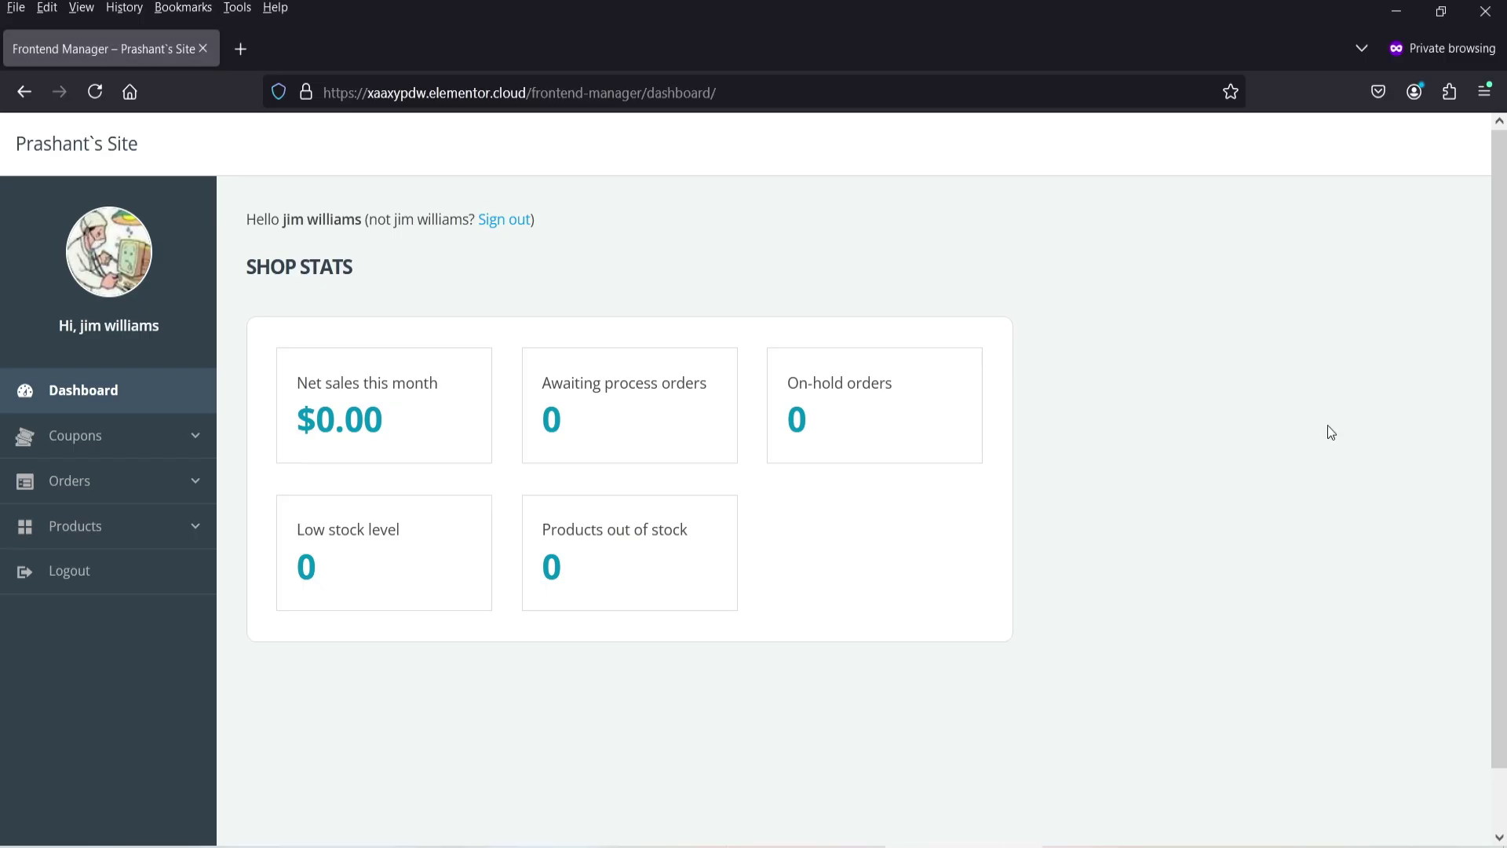
click(95, 91)
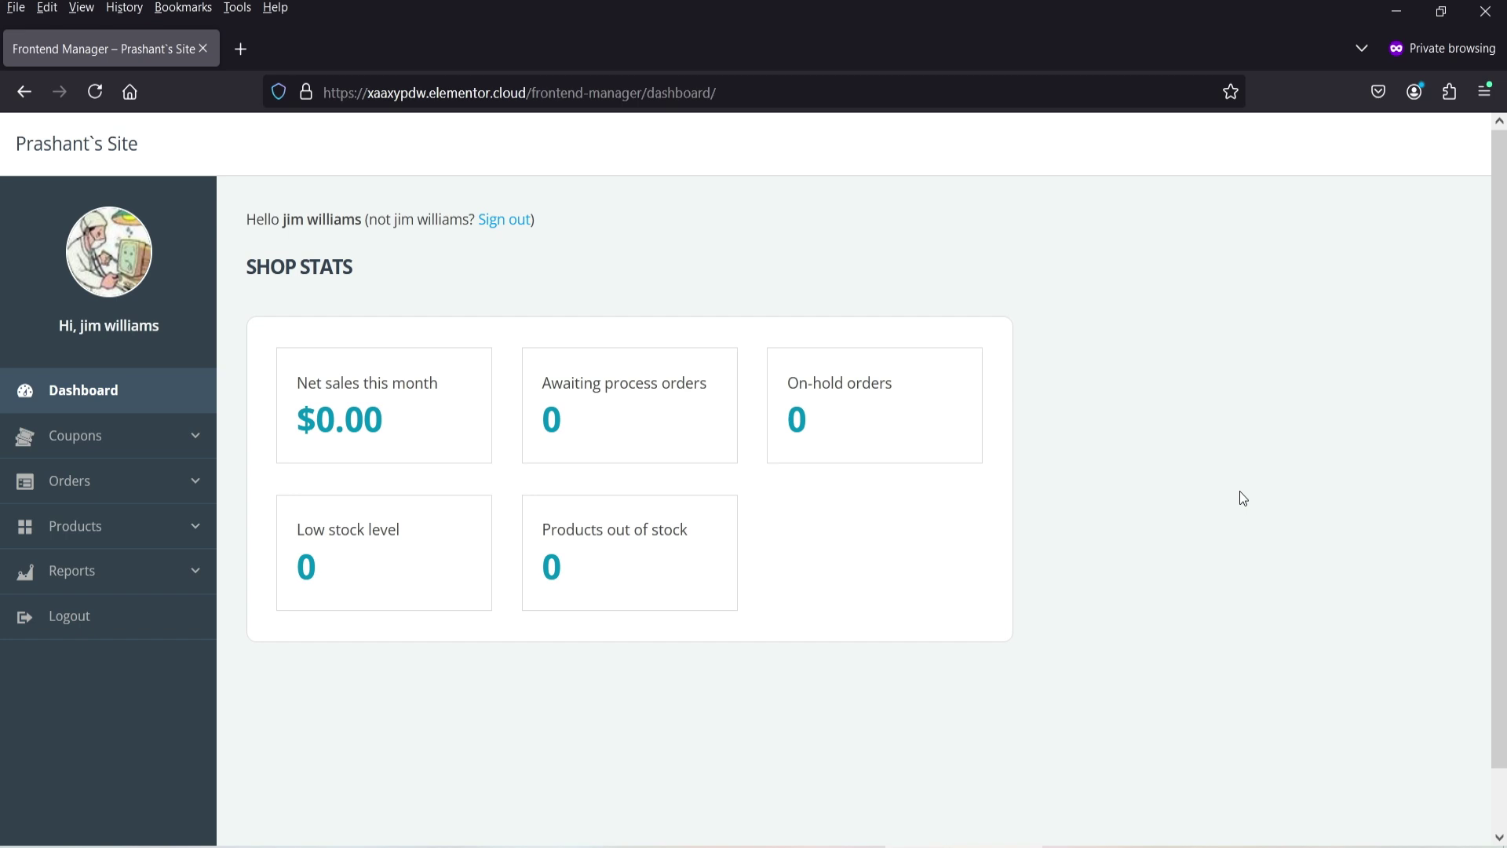
Return to the yithemes.com YITH Frontend Manager for WooCommerce product page.
key(alt+Tab)
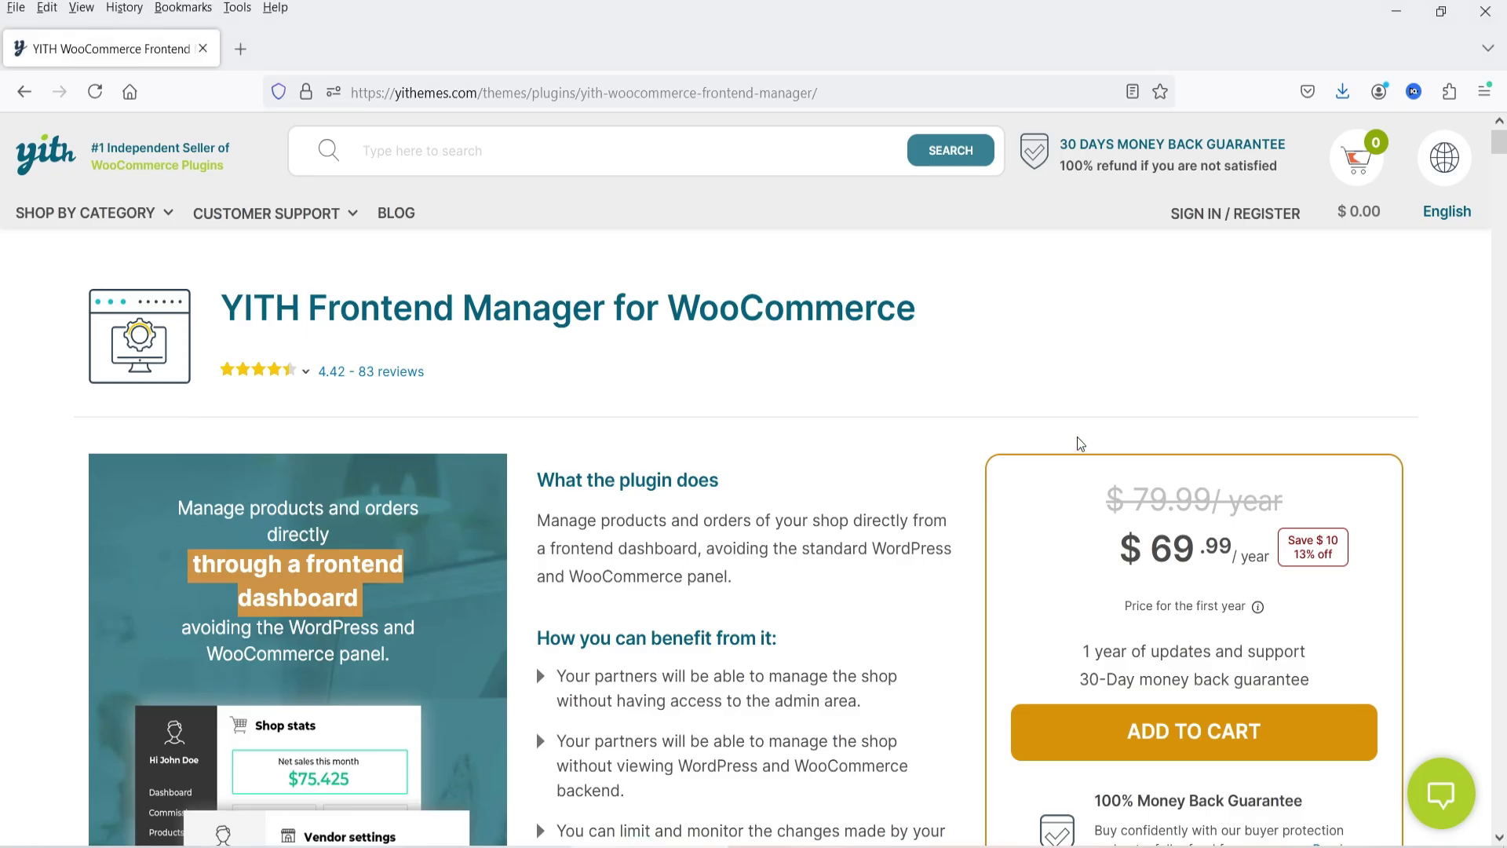